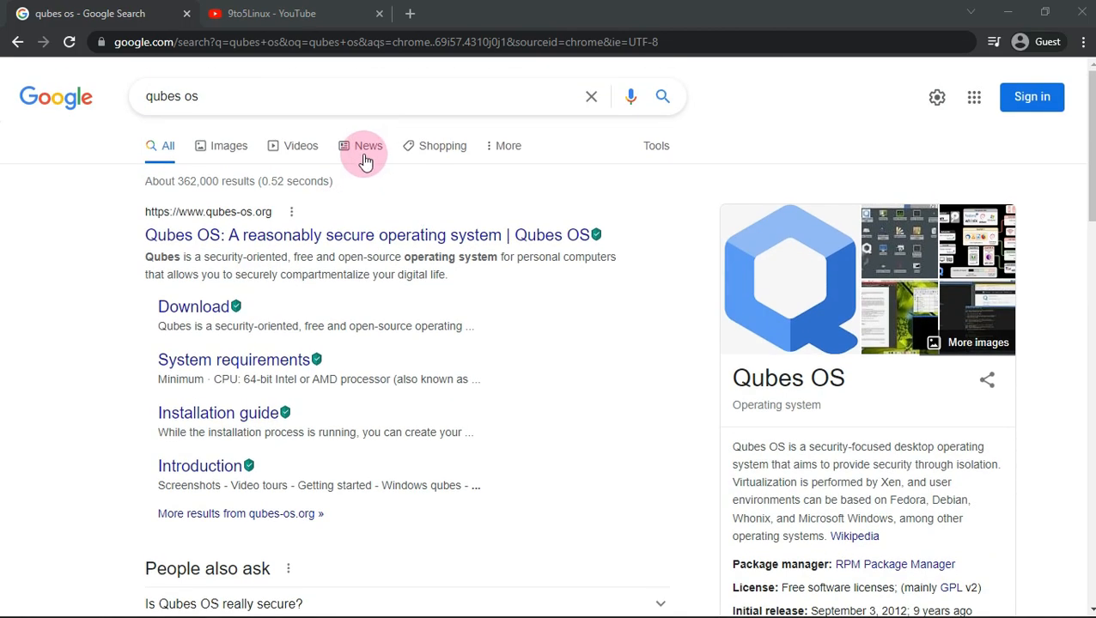
- Open the 'Qubes OS: A reasonably secure operating system' result and highlight the QUBES OS title
left_click(231, 233)
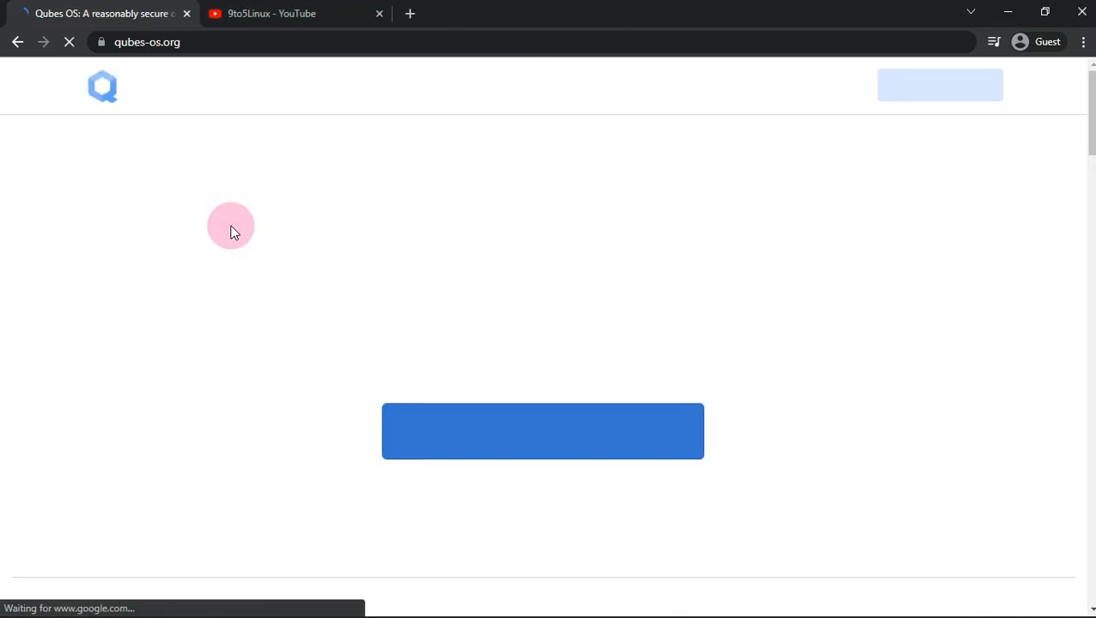
left_click_drag(384, 262, 806, 249)
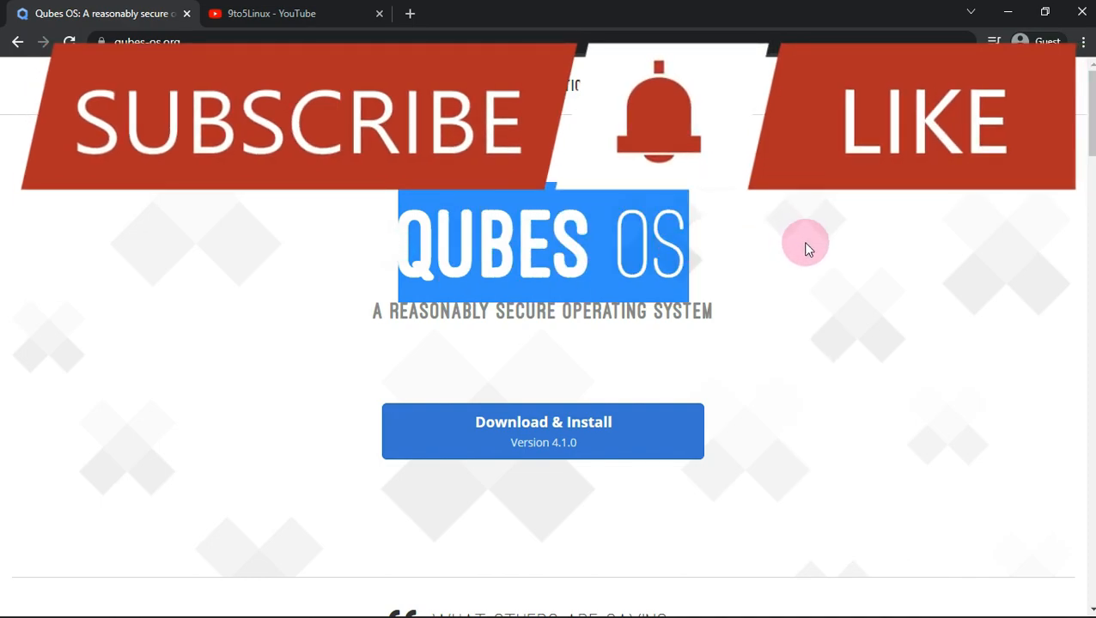
- Go to the News posts and open the 'Qubes OS 4.1.0 has been released!' article
left_click(692, 86)
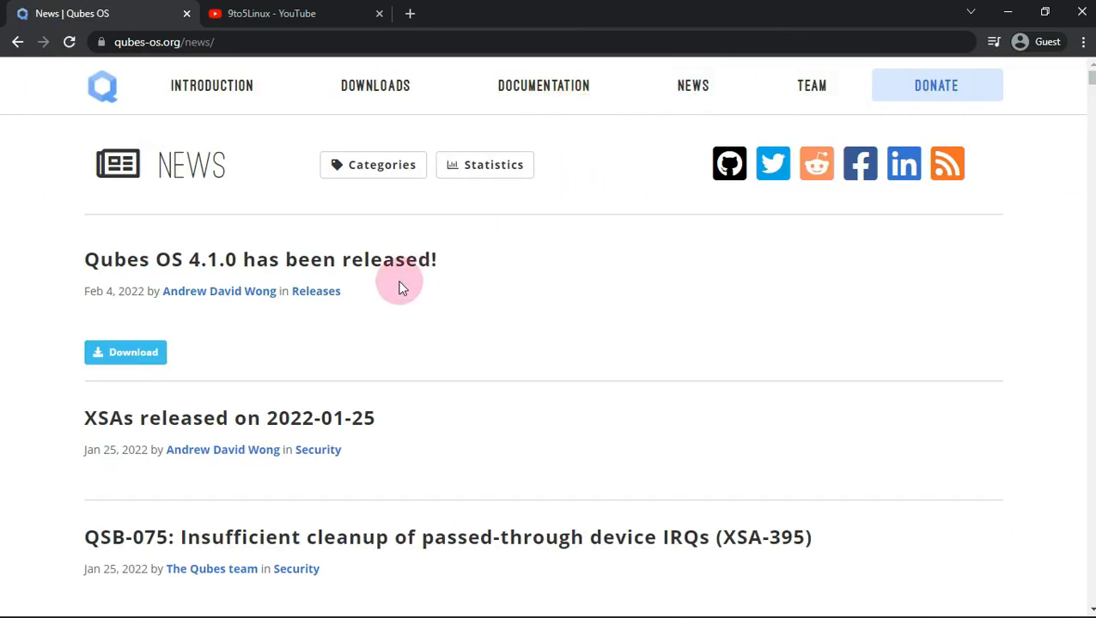
left_click_drag(97, 295, 147, 298)
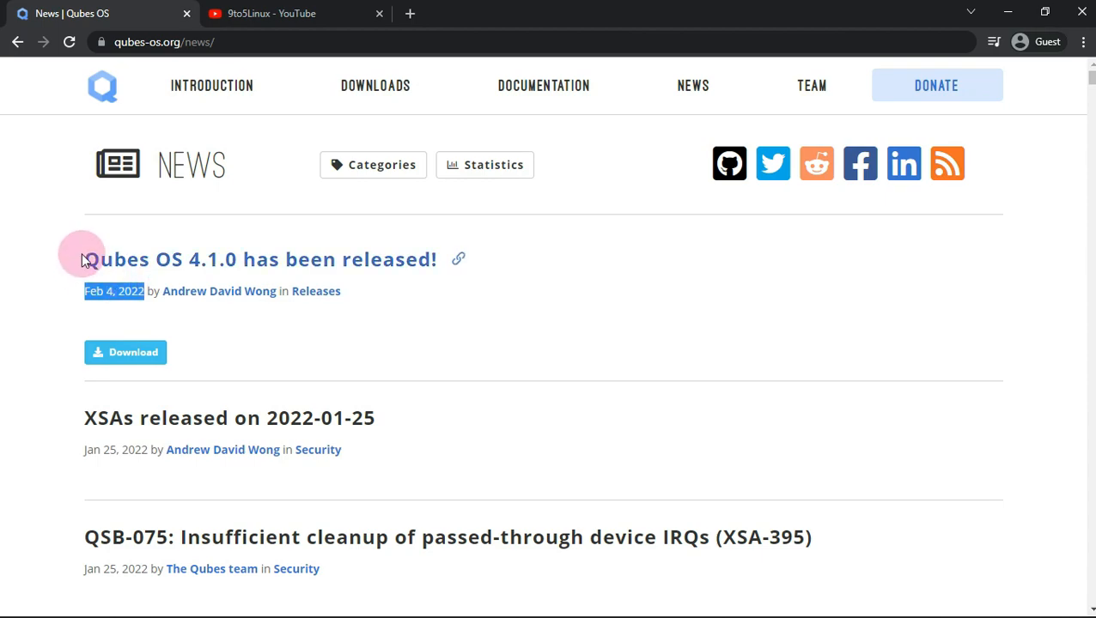
left_click_drag(81, 252, 484, 259)
left_click(262, 255)
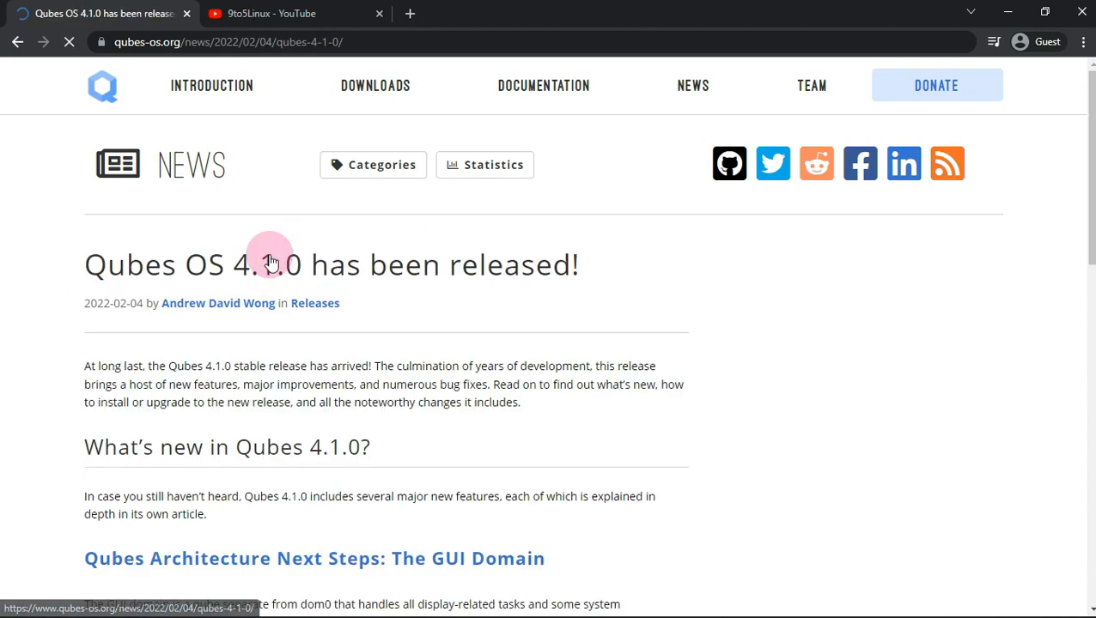
- Read through the 4.1.0 announcement, highlighting the 'What's new in Qubes 4.1.0?' heading
scroll(415, 320, "down", 2)
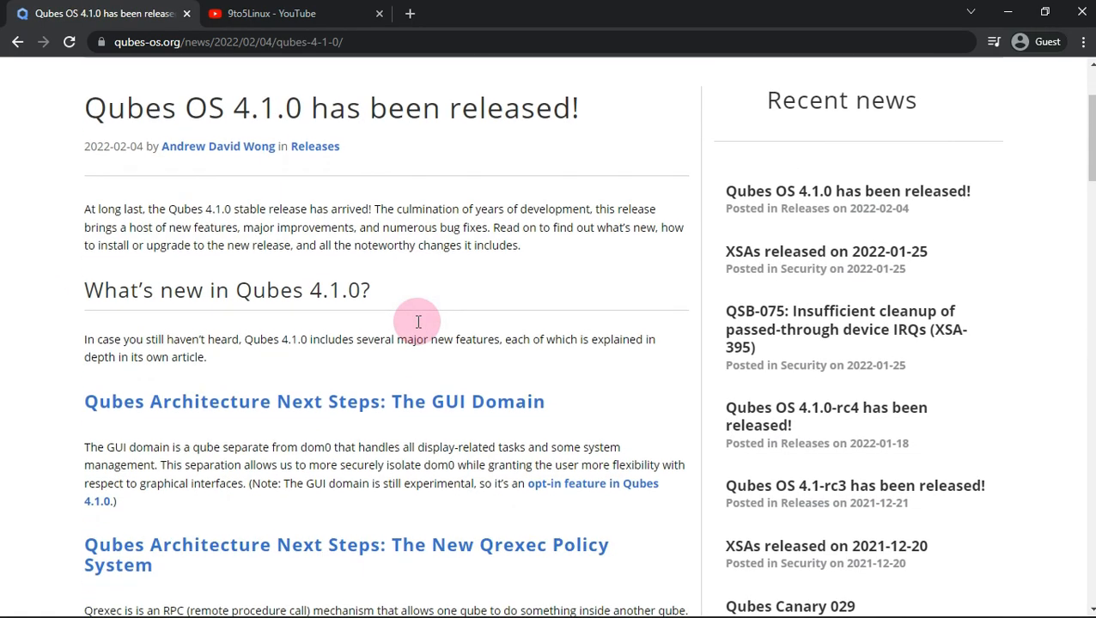
left_click_drag(67, 293, 420, 294)
scroll(286, 318, "down", 4)
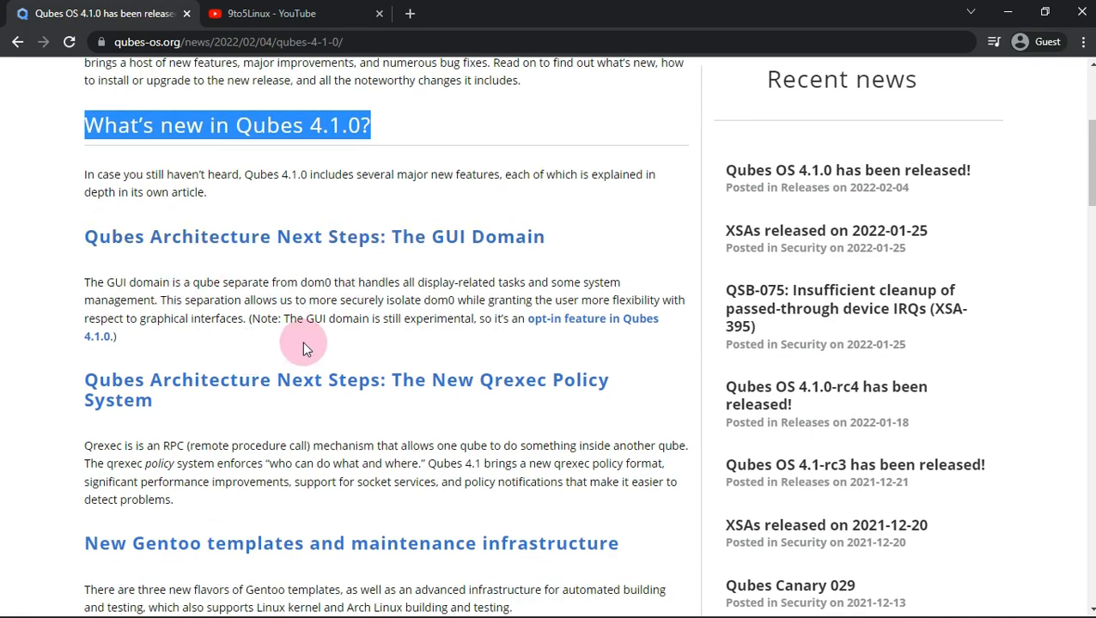
scroll(310, 303, "down", 5)
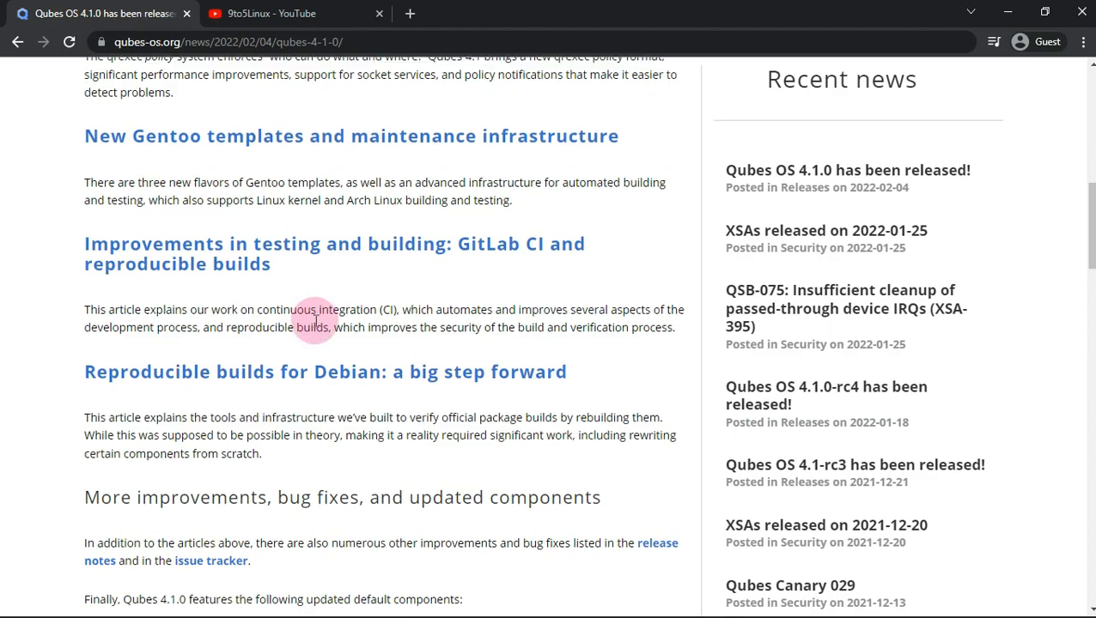
scroll(313, 319, "down", 2)
left_click_drag(121, 320, 215, 412)
left_click(325, 334)
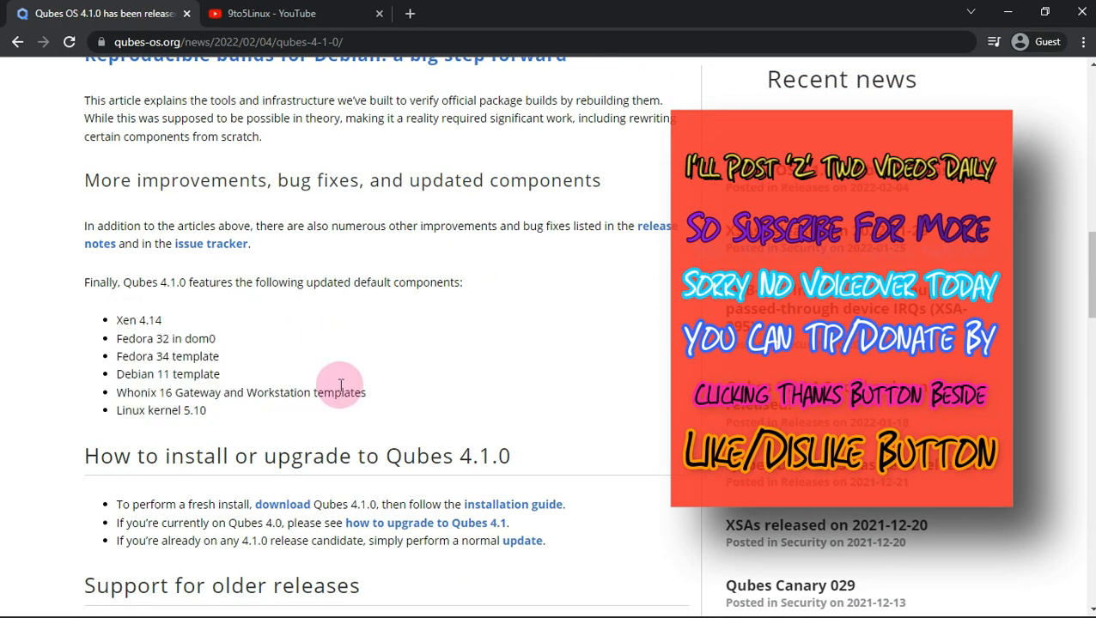
scroll(339, 382, "down", 2)
scroll(237, 404, "down", 4)
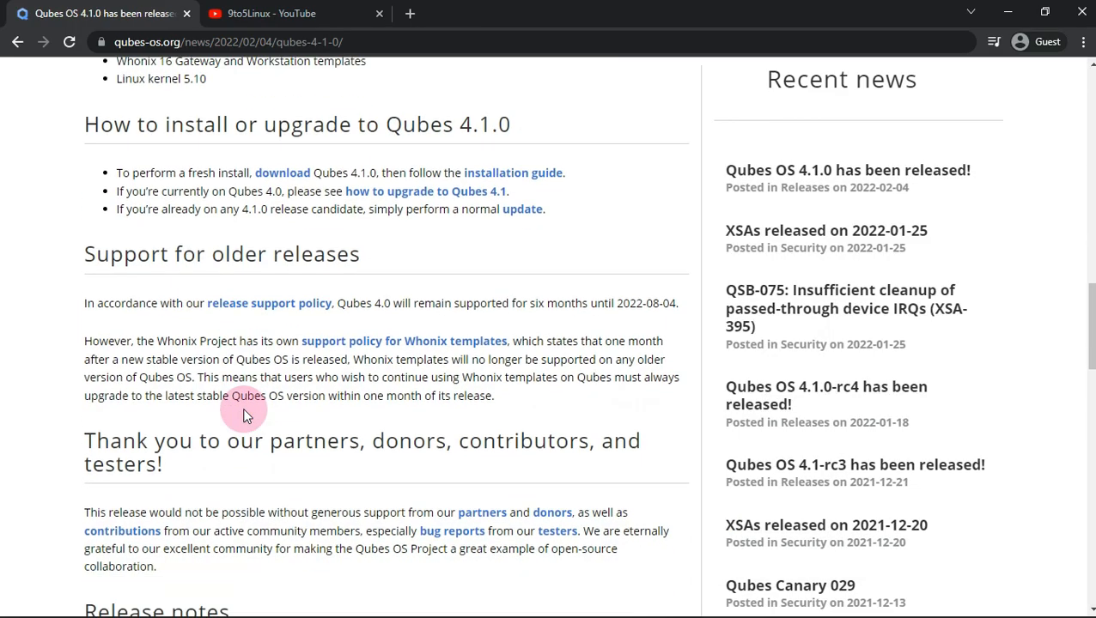
scroll(242, 408, "down", 3)
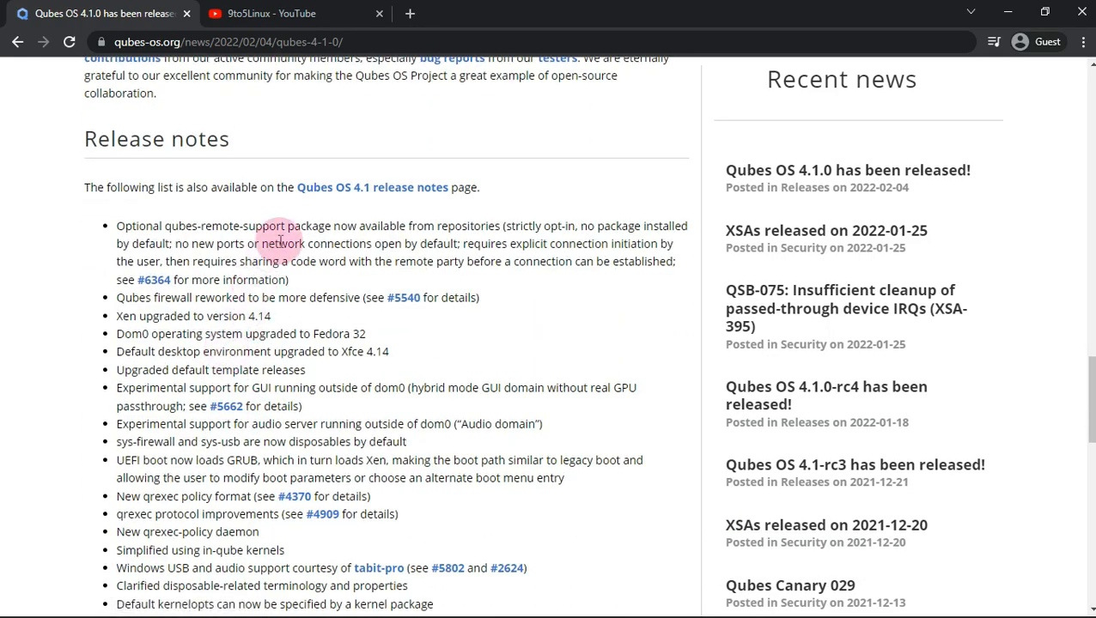
scroll(246, 393, "up", 2)
scroll(252, 390, "down", 3)
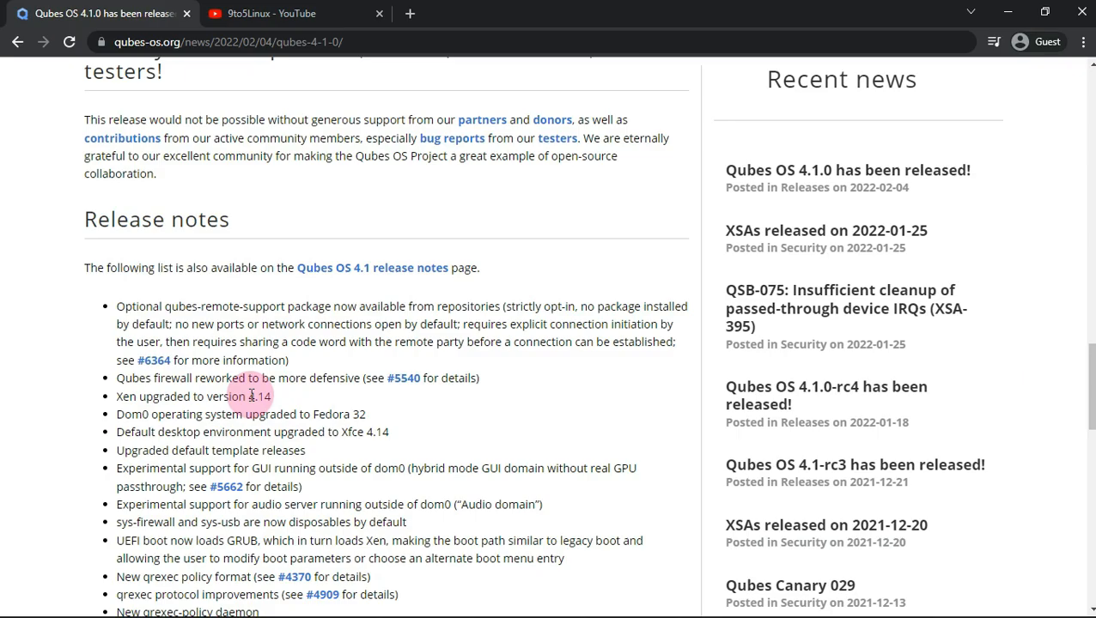
scroll(244, 399, "up", 1)
scroll(245, 398, "down", 7)
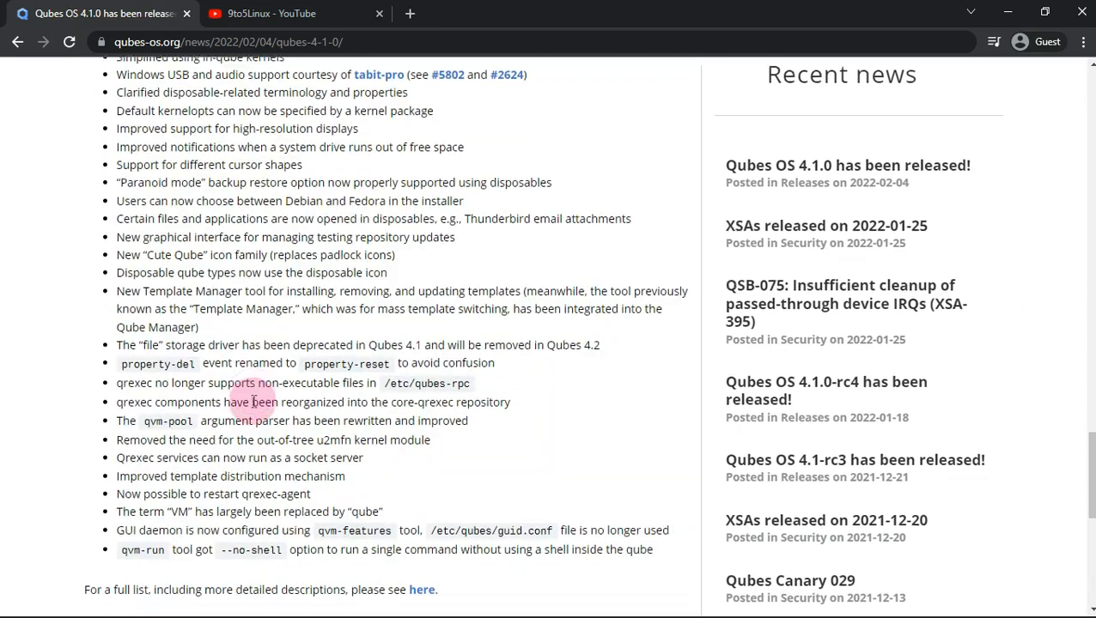
scroll(254, 415, "up", 20)
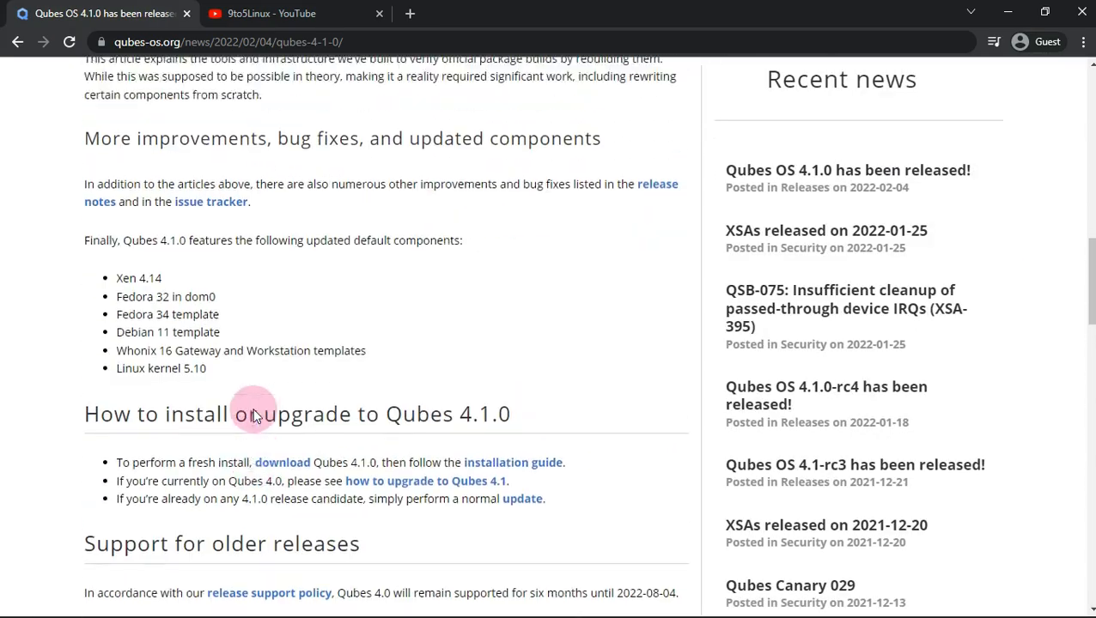
scroll(255, 410, "up", 2)
- On the Downloads page, start downloading the Qubes-R4.1.0-x86_64.iso image
left_click(378, 93)
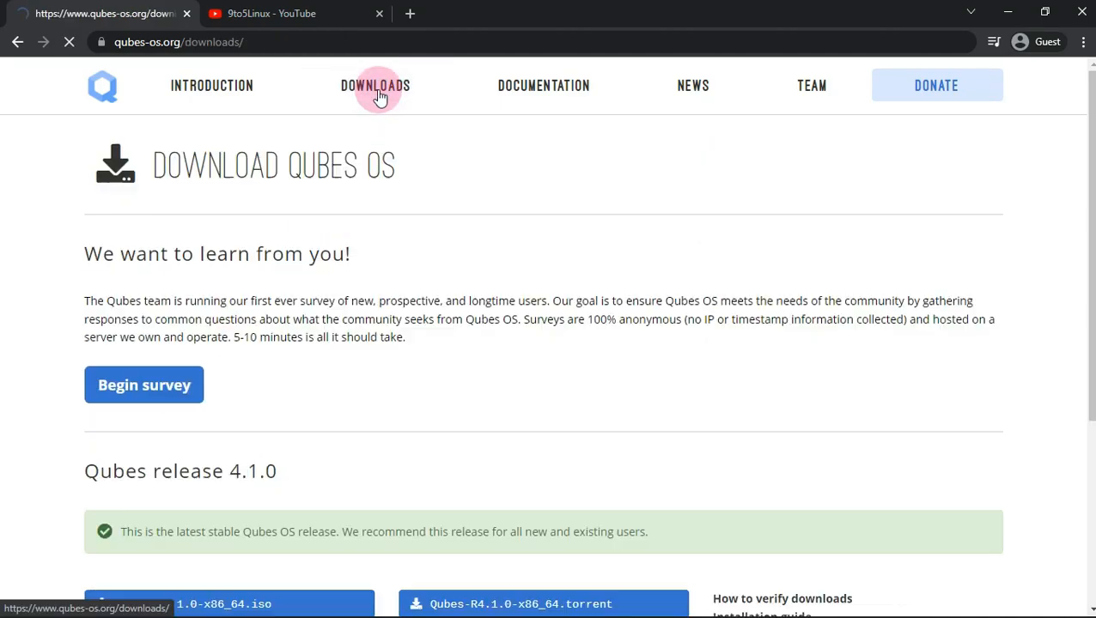
scroll(360, 193, "down", 3)
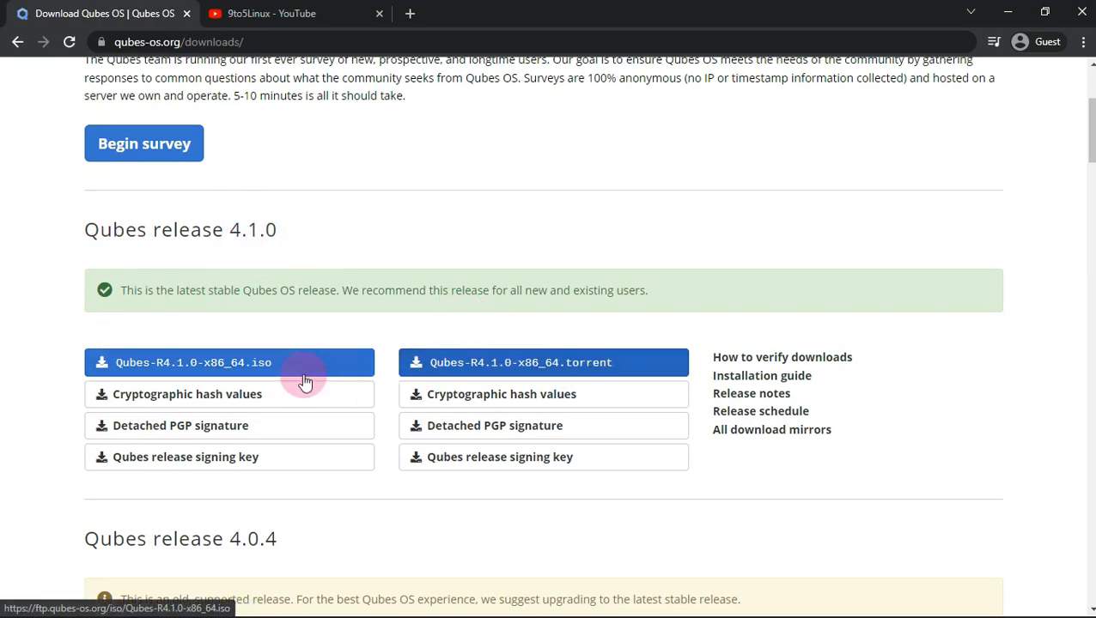
left_click(221, 373)
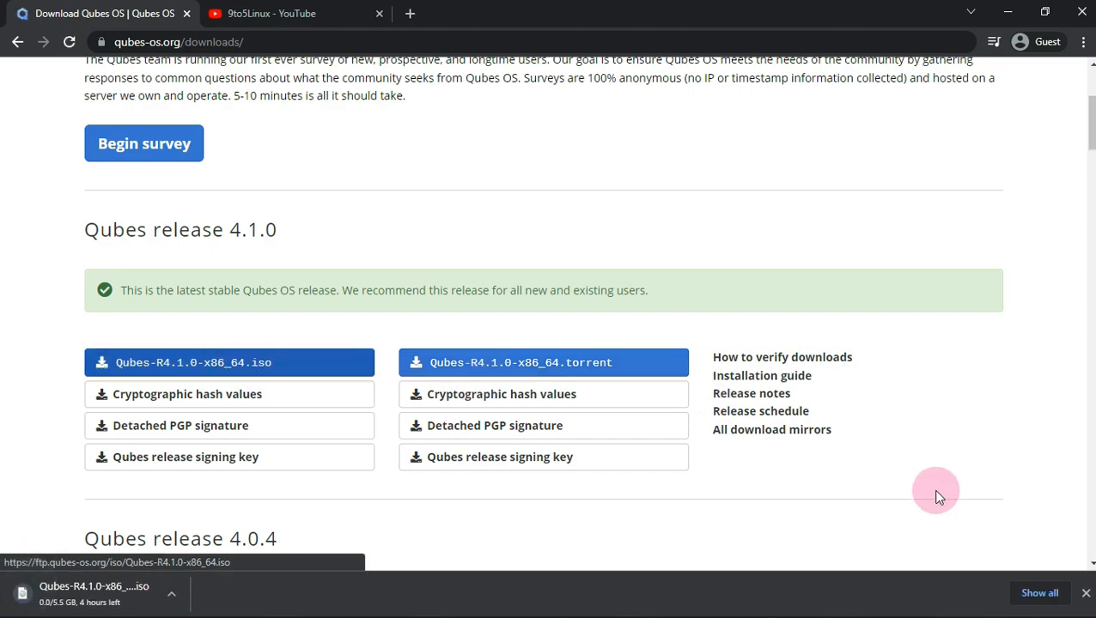
- Check the ISO's speed and progress in the full downloads list, then cancel it
left_click(1034, 592)
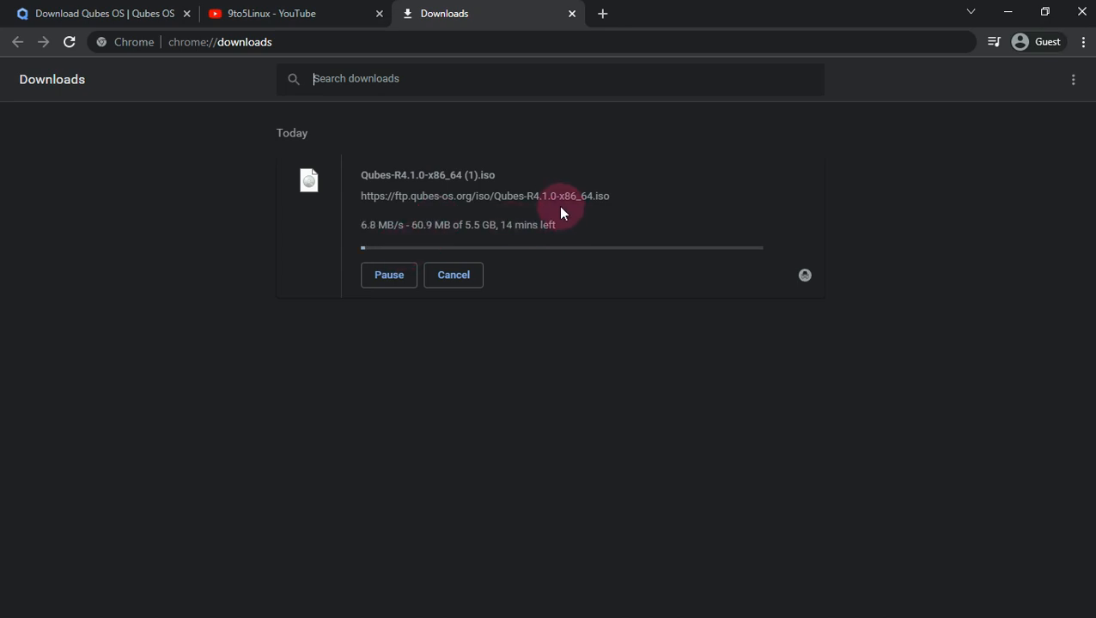
left_click_drag(359, 225, 586, 237)
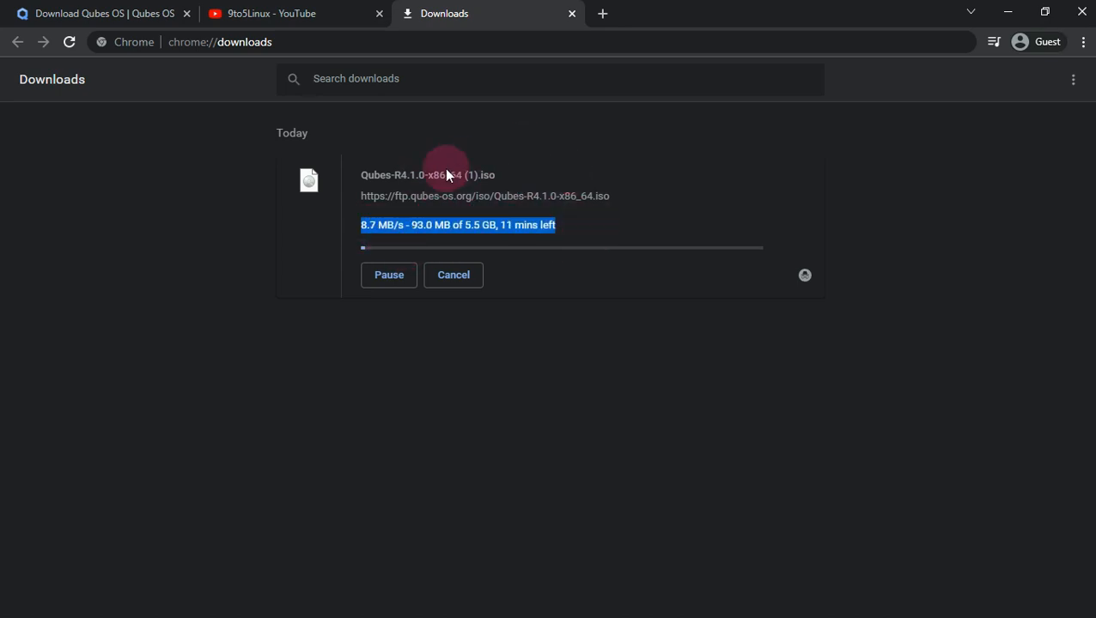
left_click(468, 226)
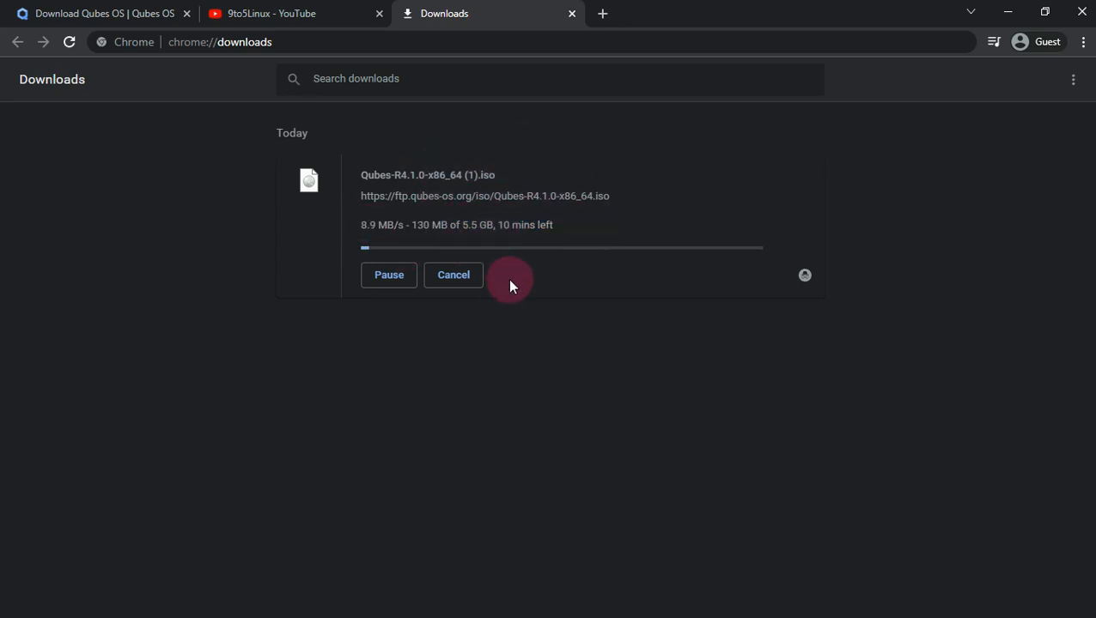
left_click(471, 280)
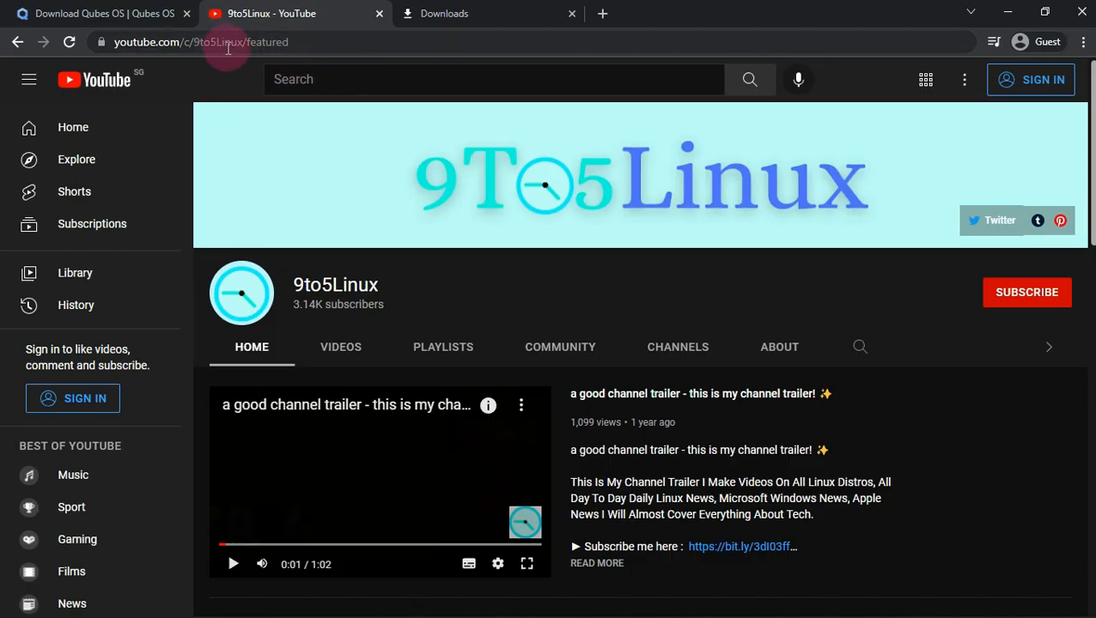
- Try subscribing to 9to5Linux, dismiss the sign-in prompt, and highlight the channel name
left_click(1017, 309)
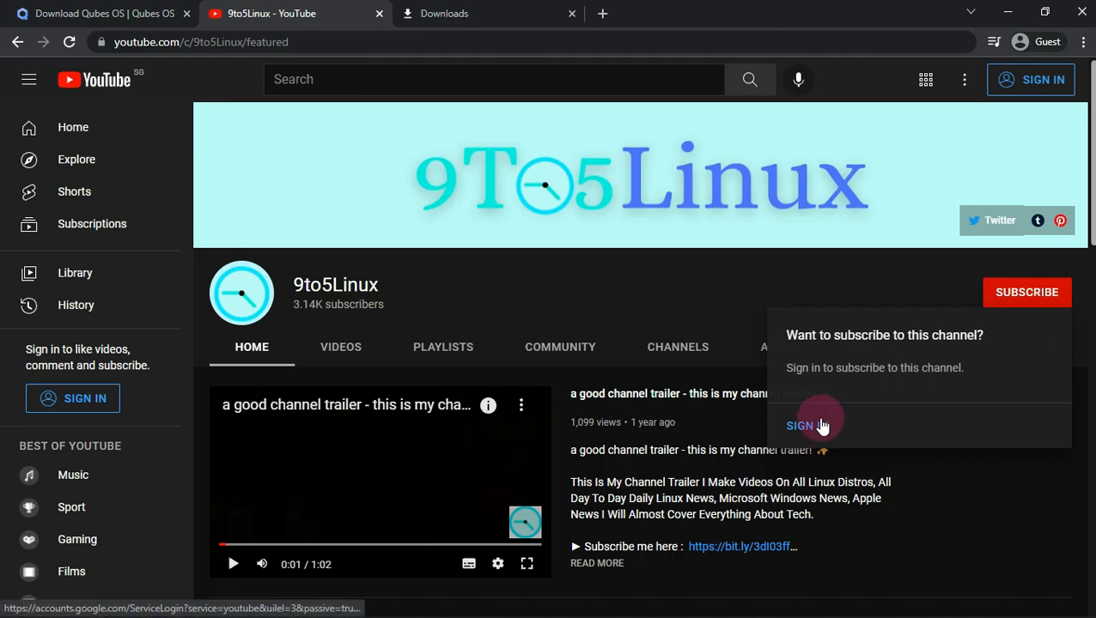
left_click(619, 300)
left_click_drag(393, 284, 293, 294)
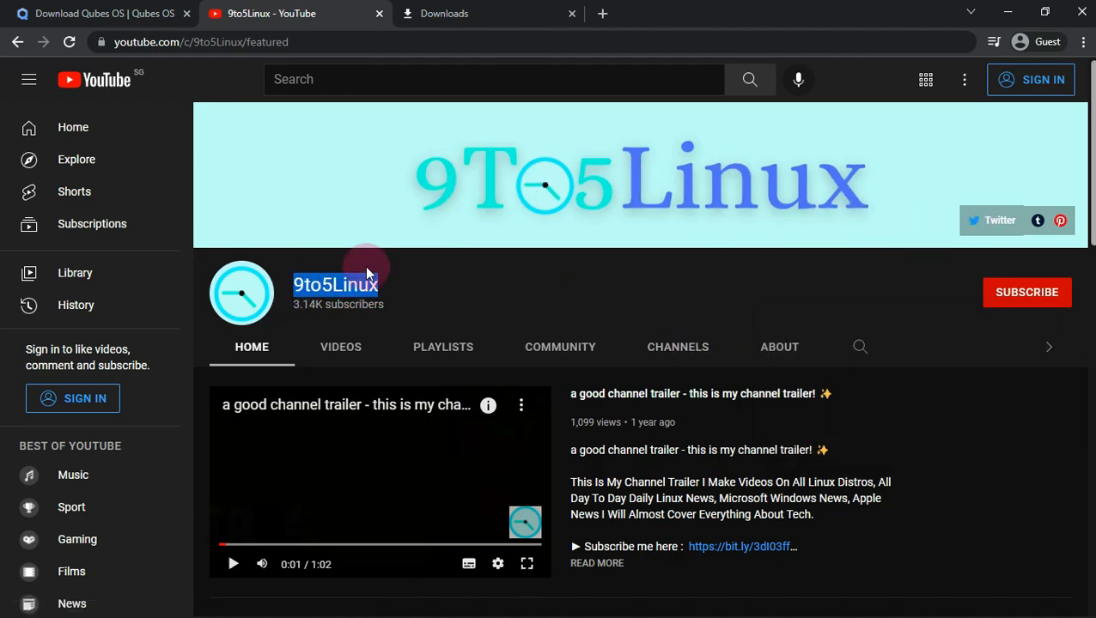
- View the channel's About page and highlight the first description sentence
left_click(795, 352)
scroll(796, 348, "down", 2)
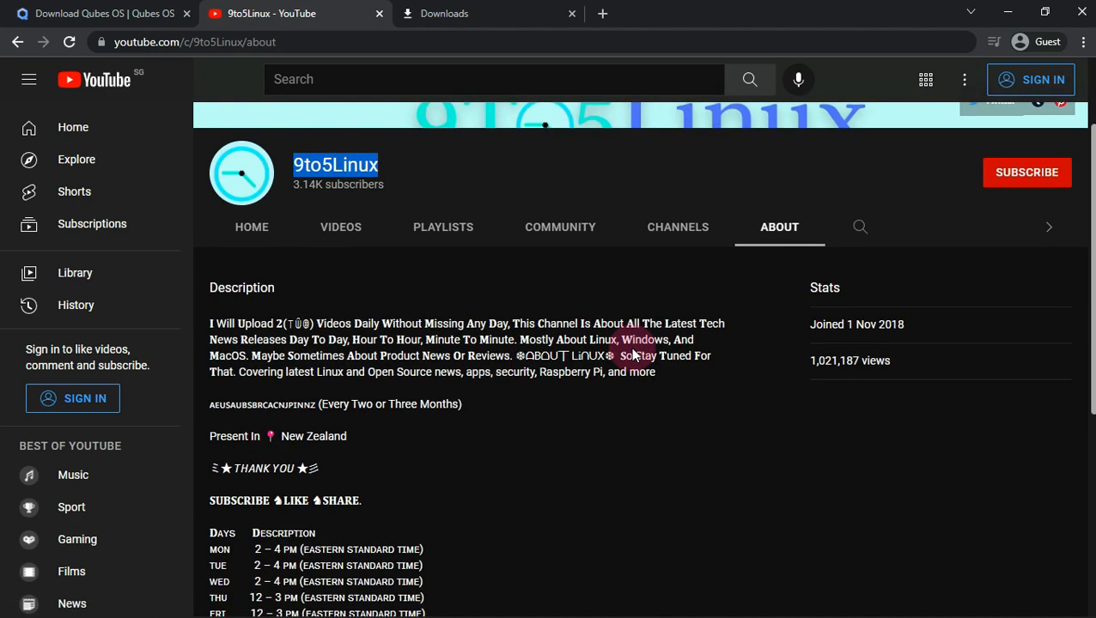
left_click_drag(213, 276, 335, 268)
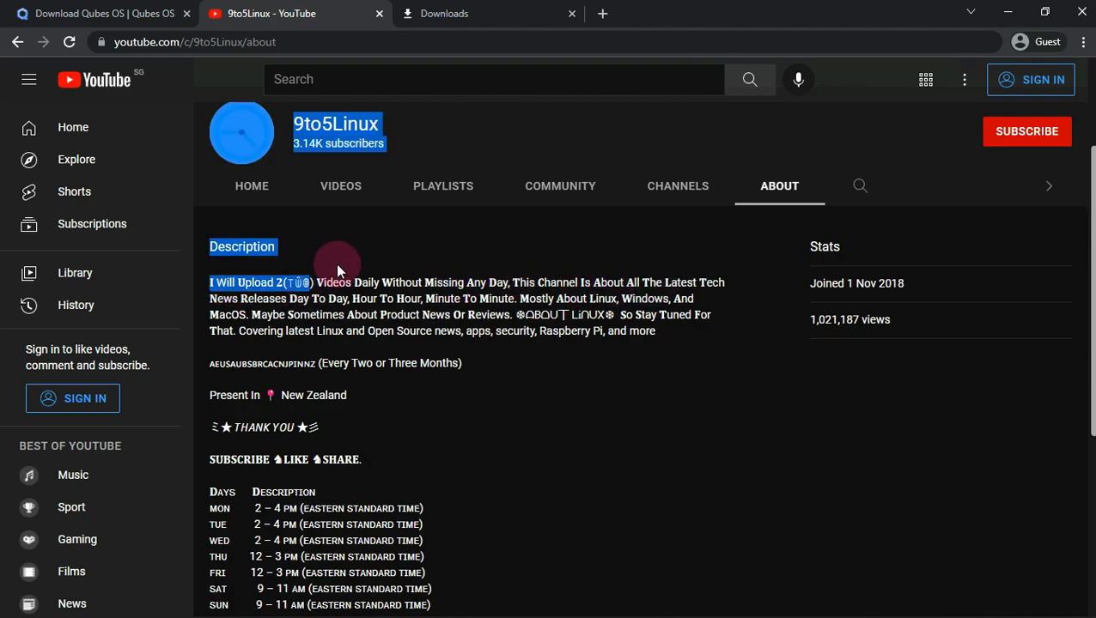
left_click(505, 280)
left_click_drag(508, 281, 212, 273)
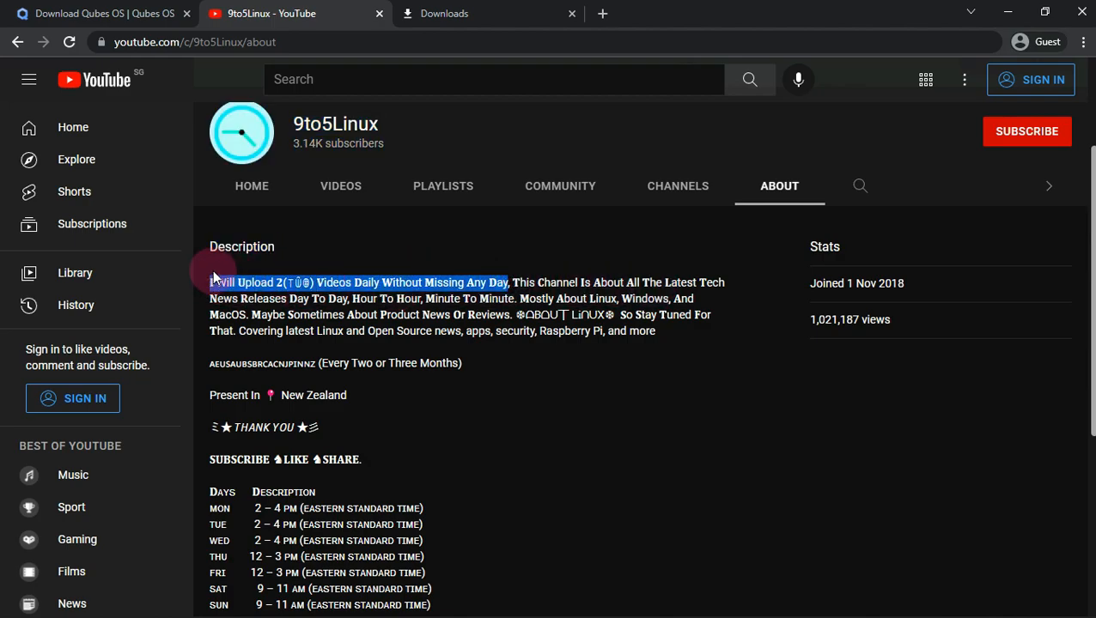
- Attempt to subscribe again to bring up the sign-in popup, then select '9to5Linux'
scroll(853, 280, "up", 2)
left_click(992, 293)
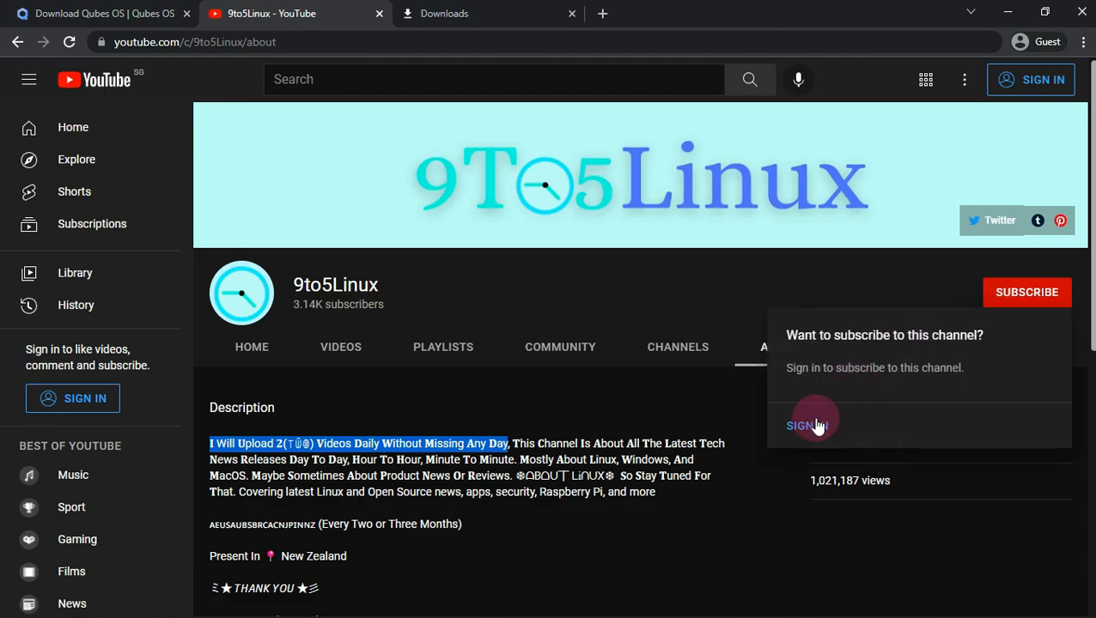
scroll(614, 296, "down", 2)
scroll(603, 292, "down", 2)
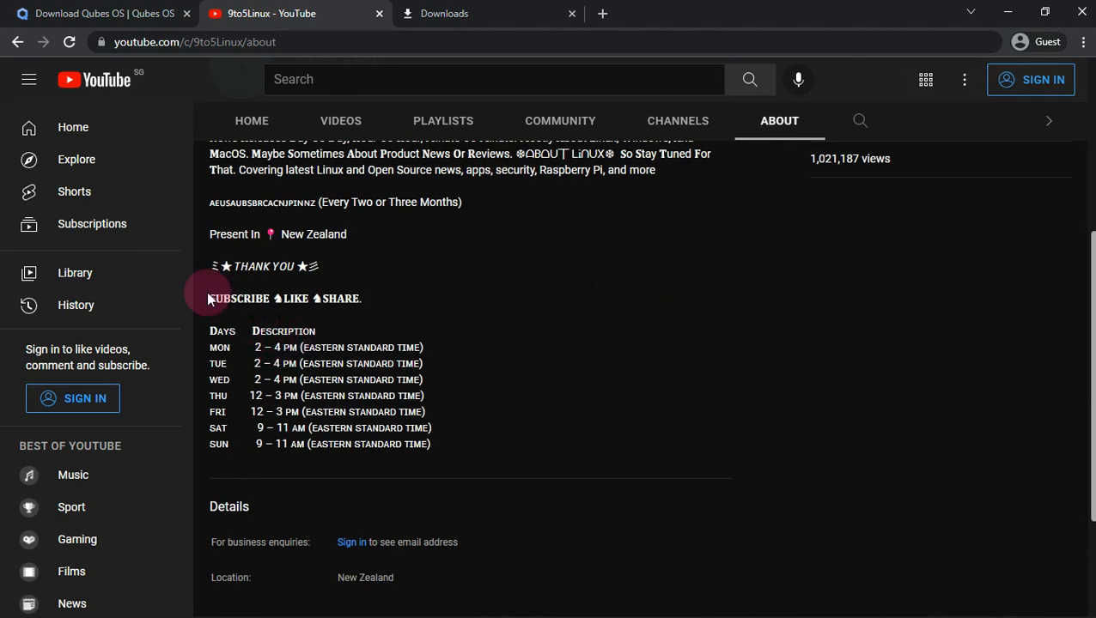
left_click_drag(208, 294, 566, 410)
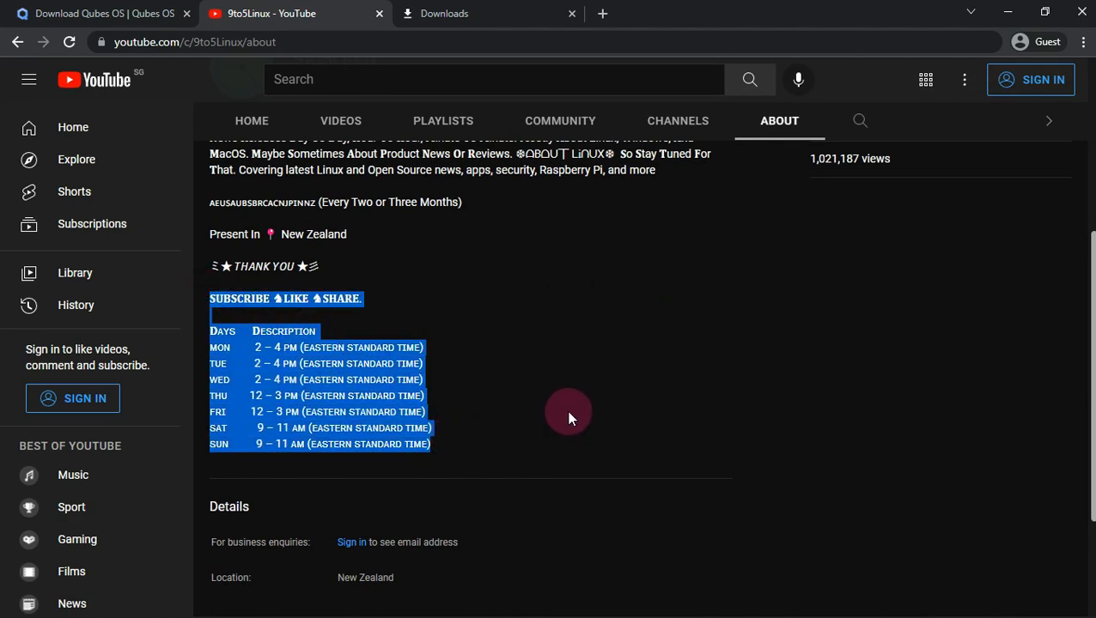
scroll(635, 400, "up", 4)
left_click(998, 306)
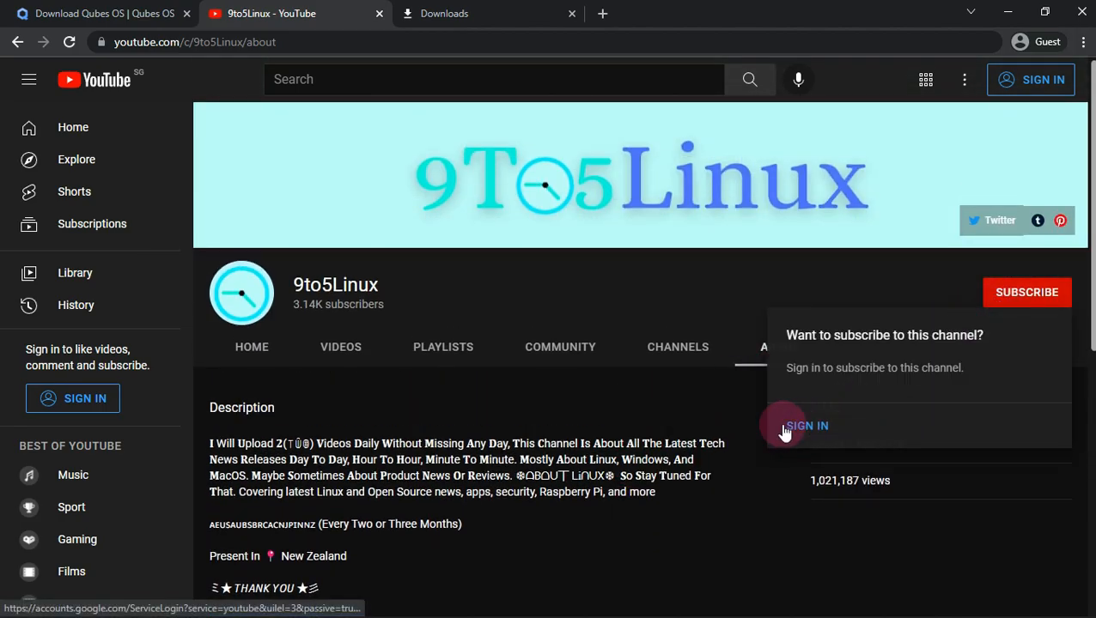
left_click(382, 311)
double_click(343, 286)
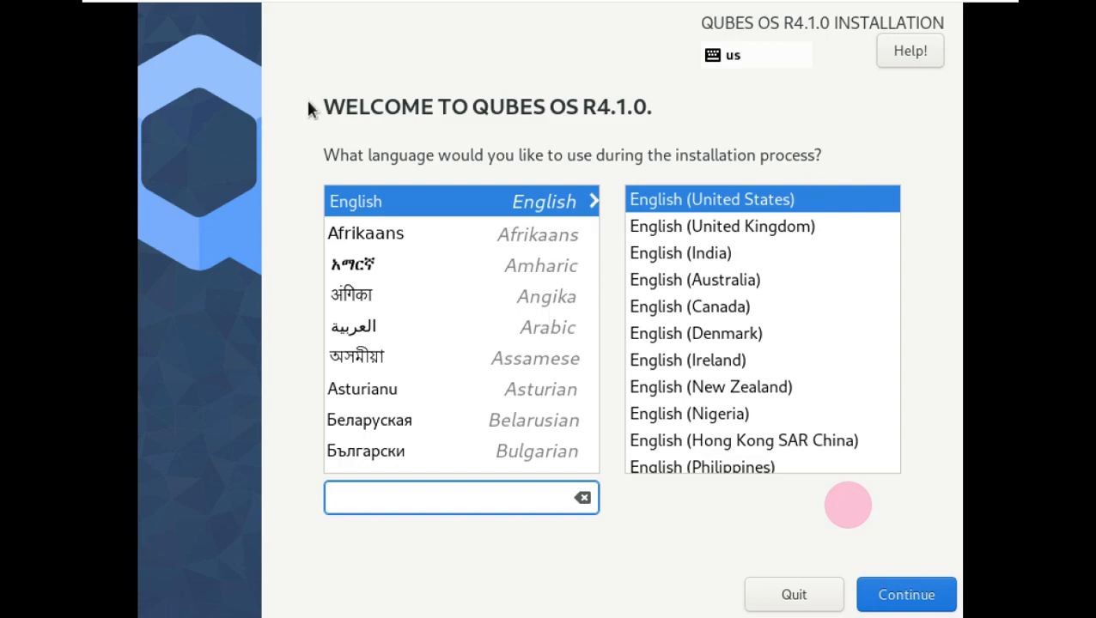
- Continue with English (United States) and accept the Unsupported Hardware Detected warning
left_click_drag(590, 212, 610, 105)
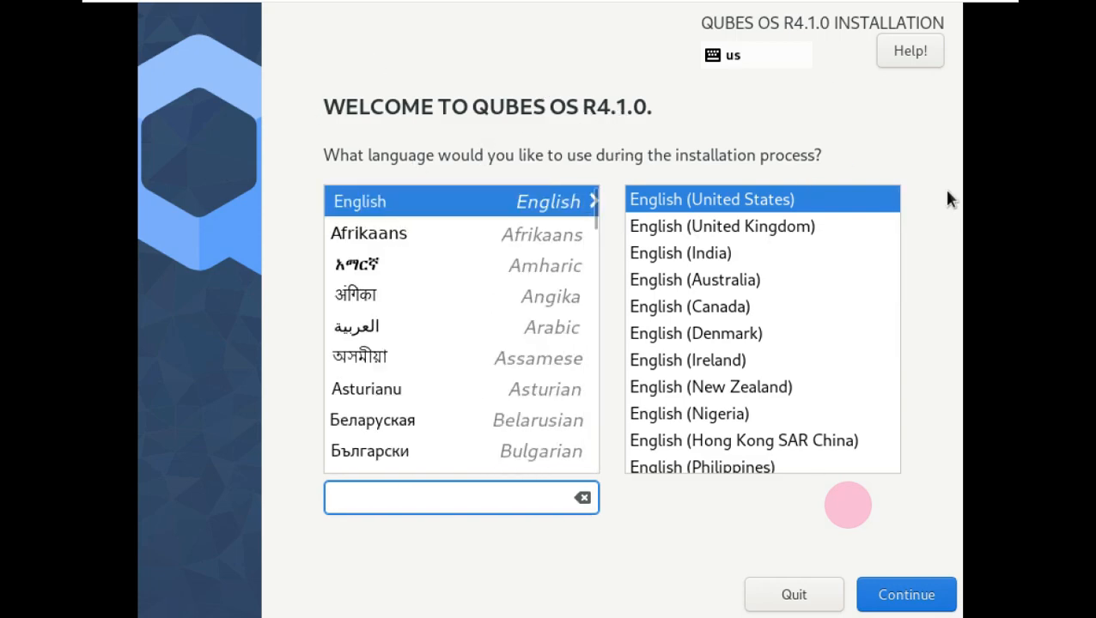
left_click_drag(893, 217, 885, 152)
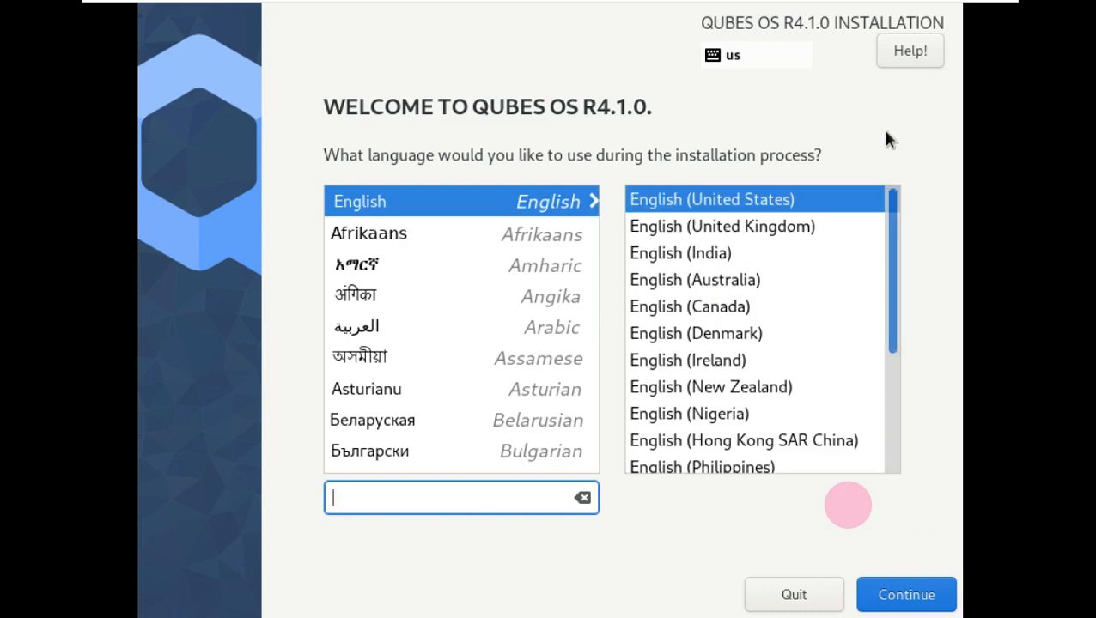
left_click(919, 595)
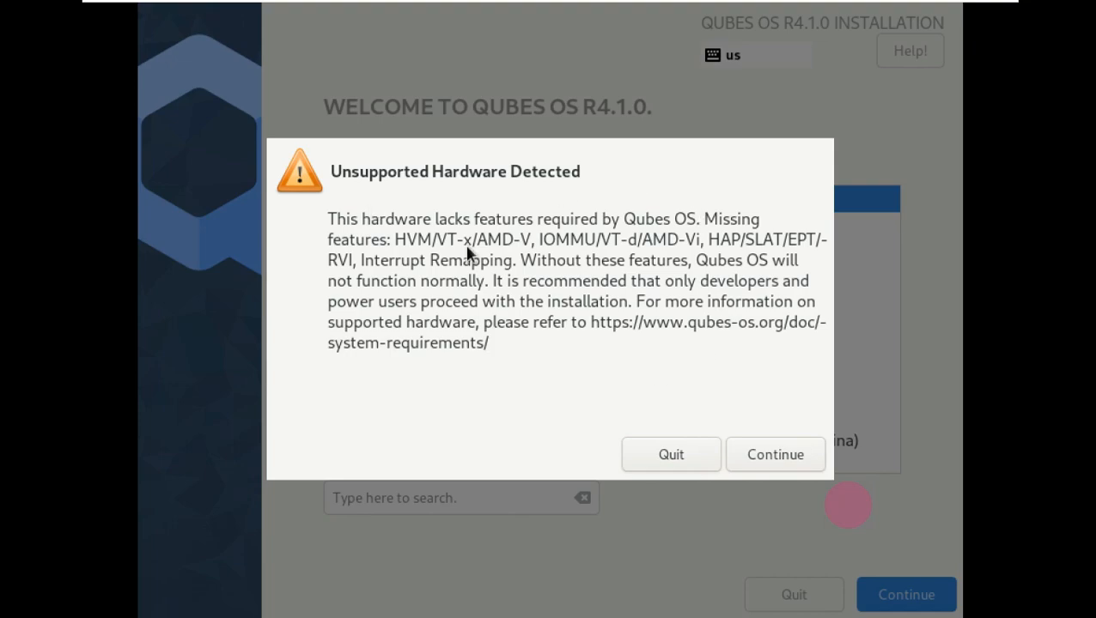
left_click(805, 455)
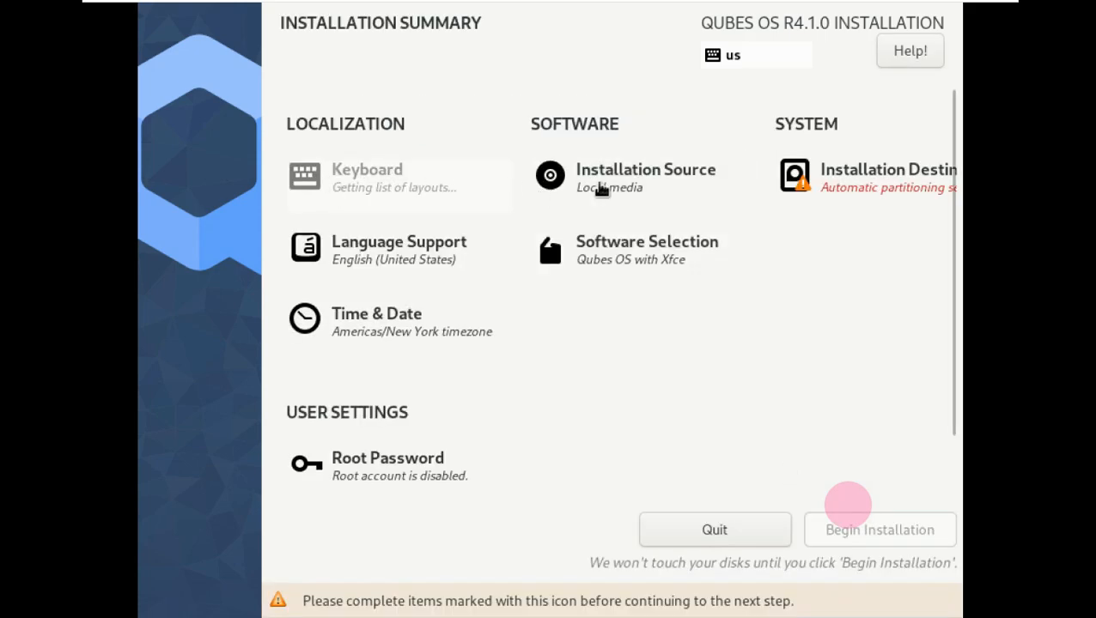
- Use automatic partitioning on the 80 GiB disk with no passphrase and encryption off
left_click(868, 178)
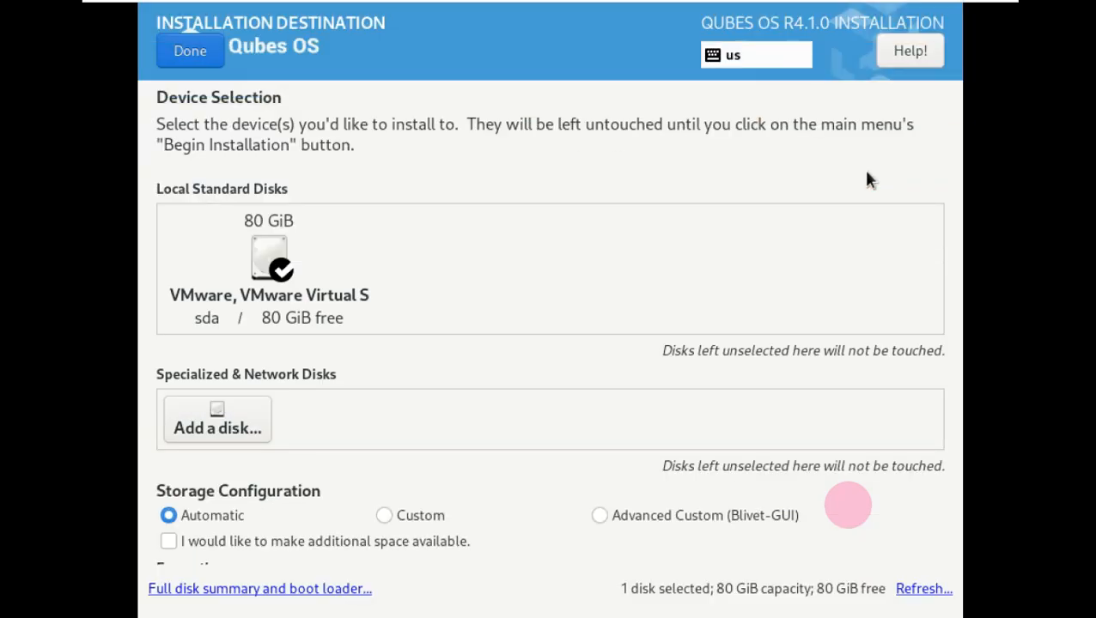
left_click(188, 62)
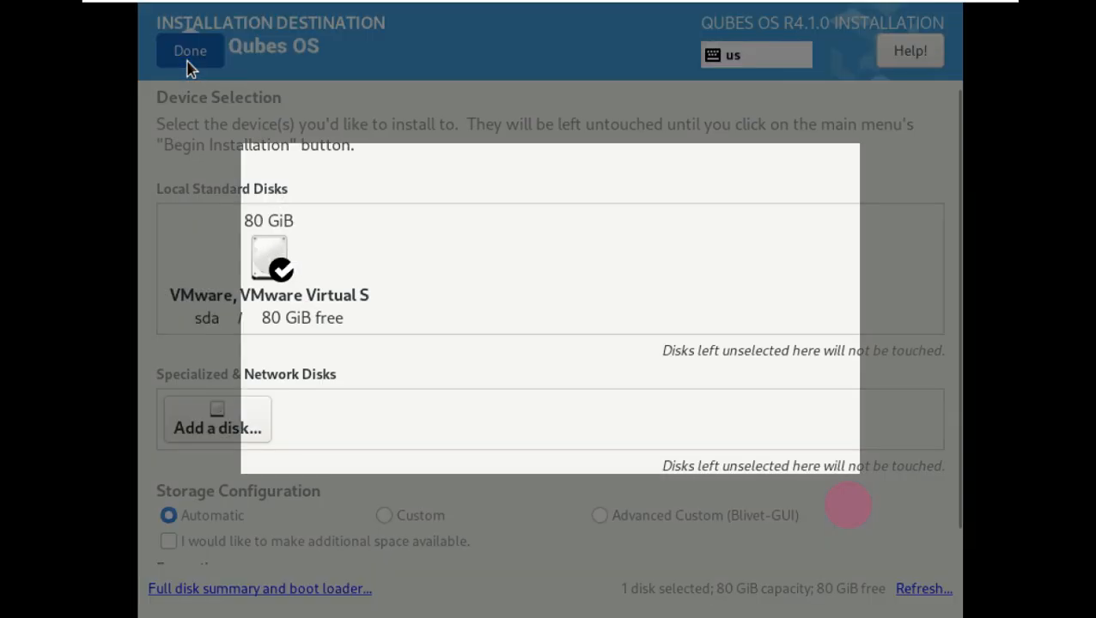
left_click(660, 456)
scroll(283, 515, "down", 1)
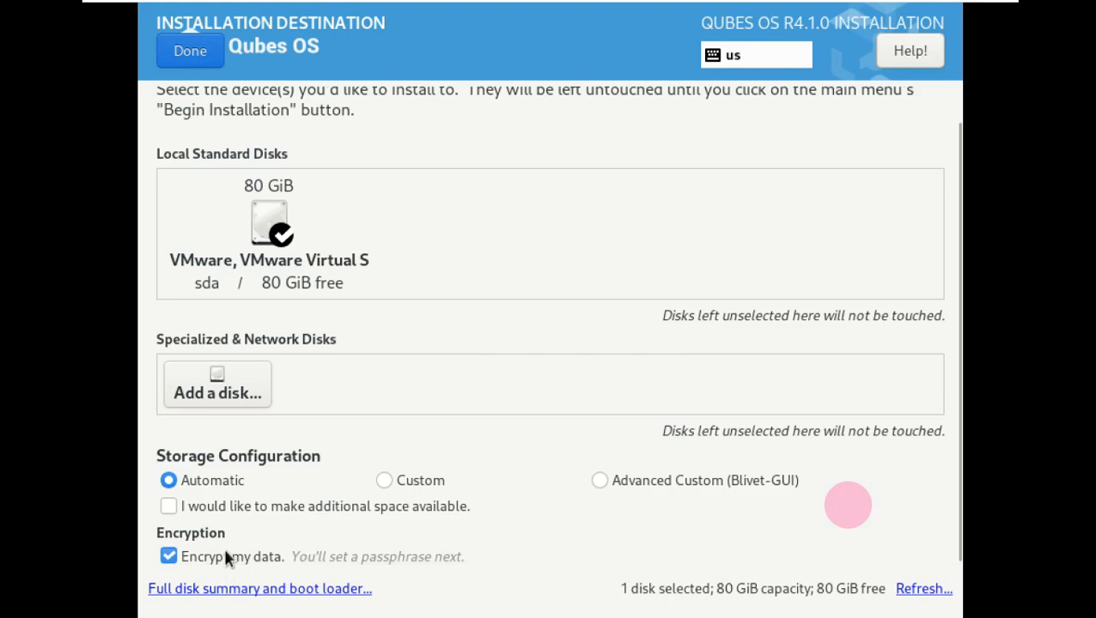
left_click(225, 558)
scroll(492, 398, "up", 1)
left_click(179, 65)
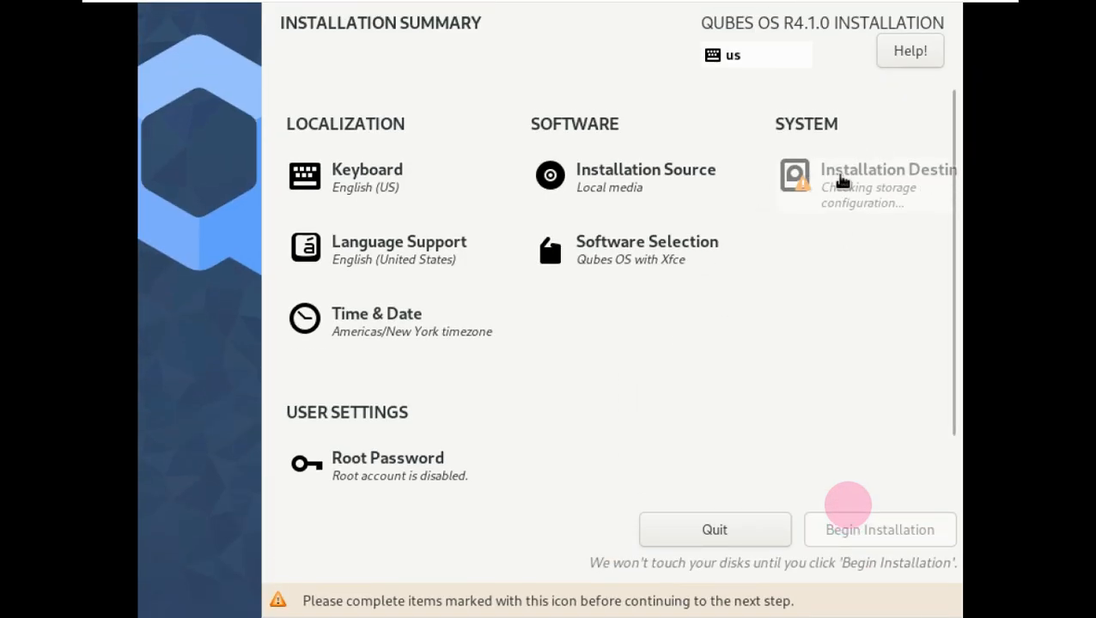
- Keep Qubes OS with Xfce as the software and New York as the timezone
left_click(644, 254)
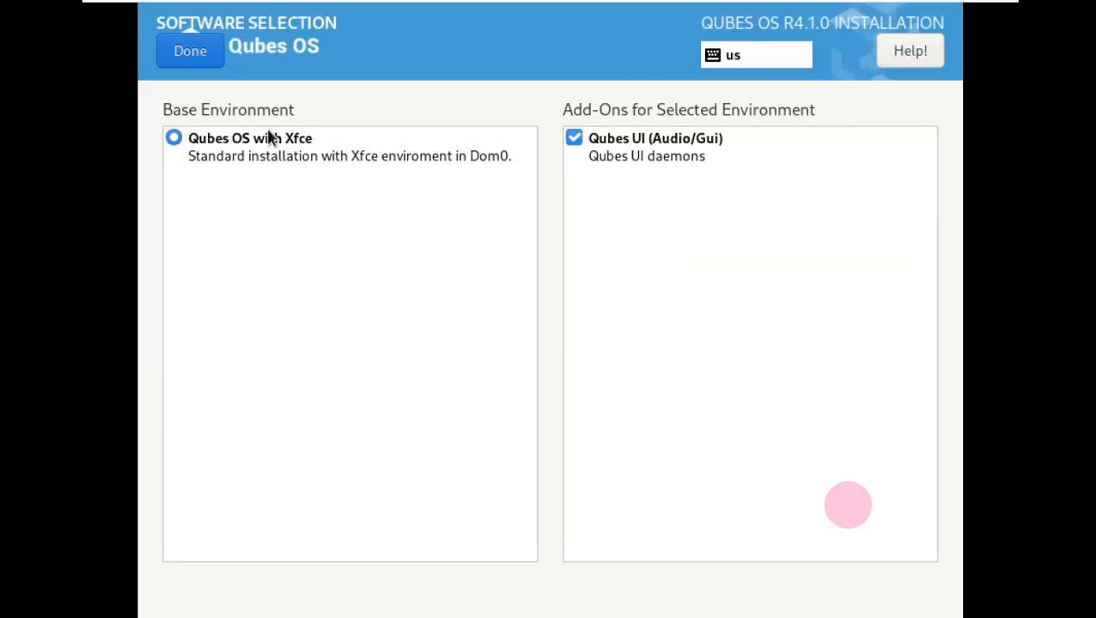
left_click(190, 52)
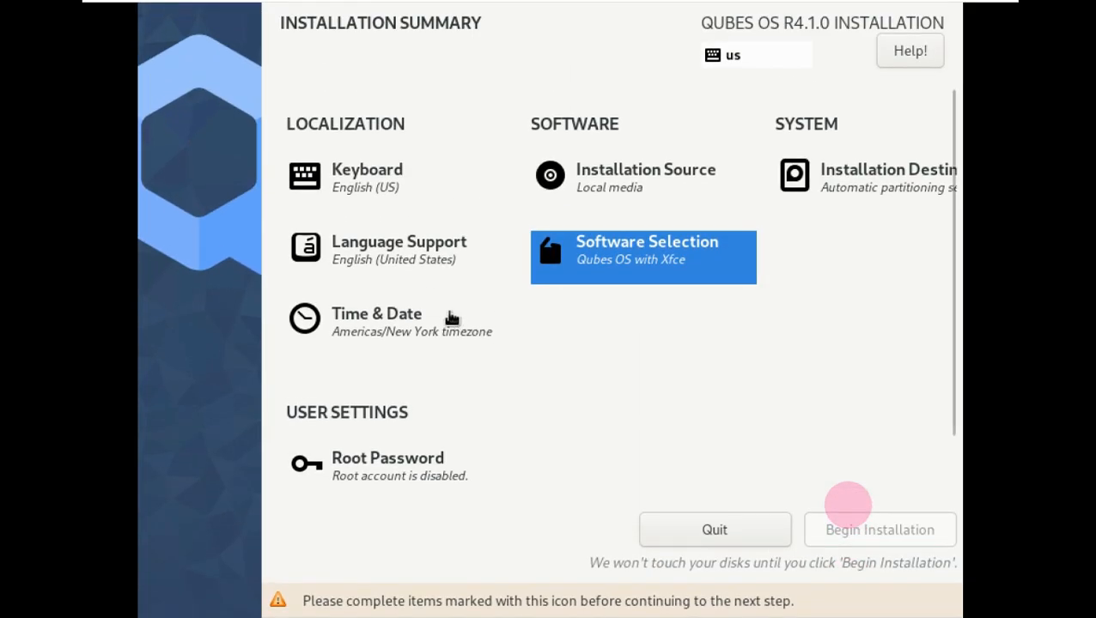
left_click(452, 318)
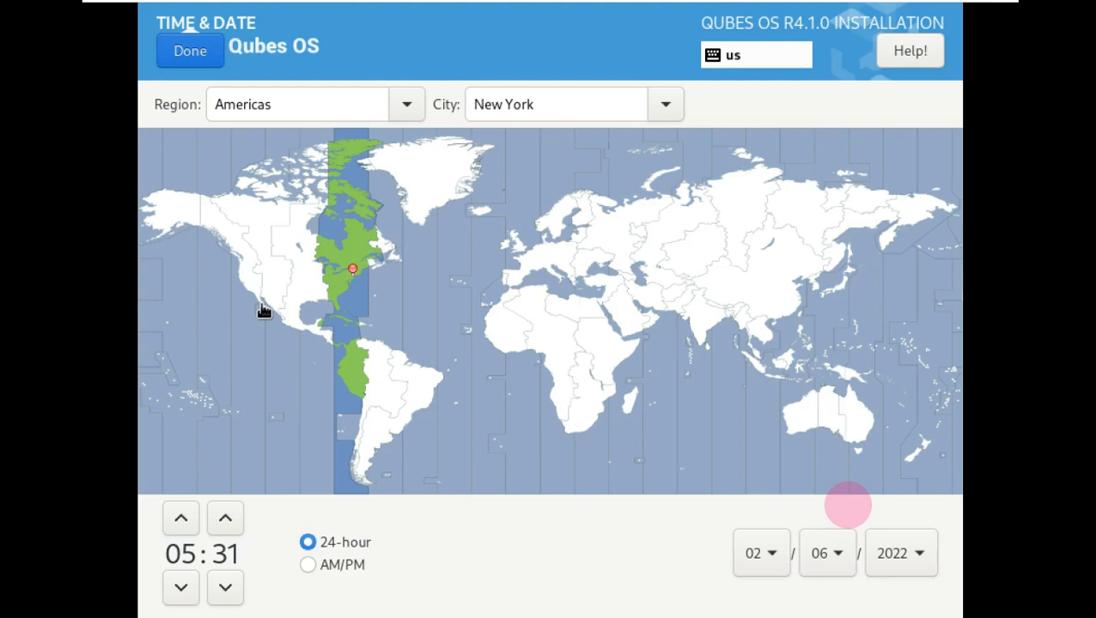
left_click(249, 283)
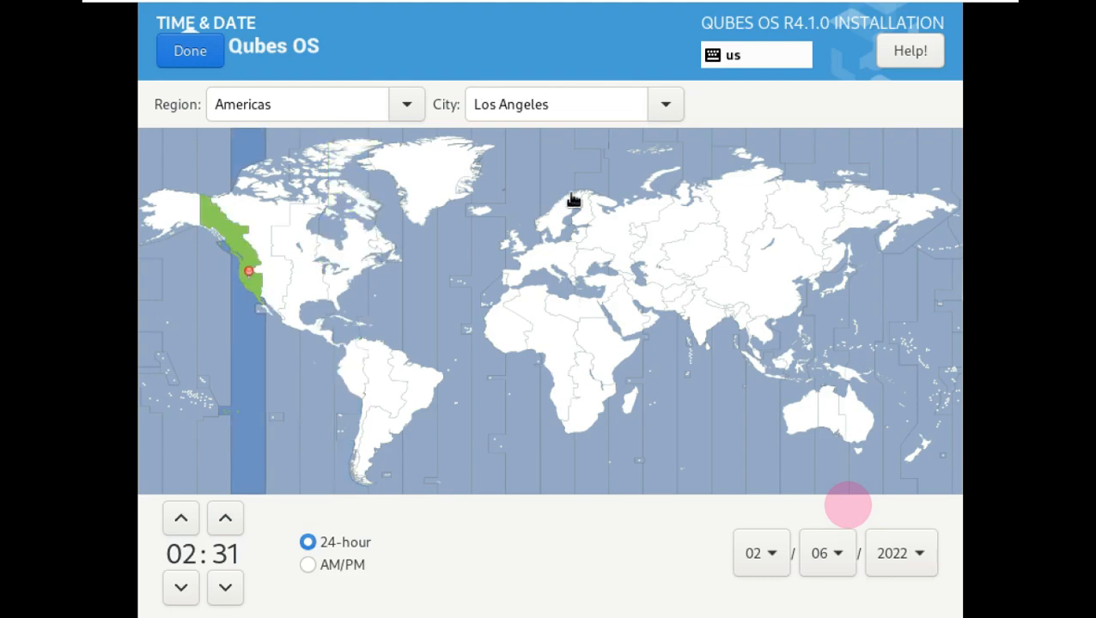
left_click(551, 114)
left_click(257, 105)
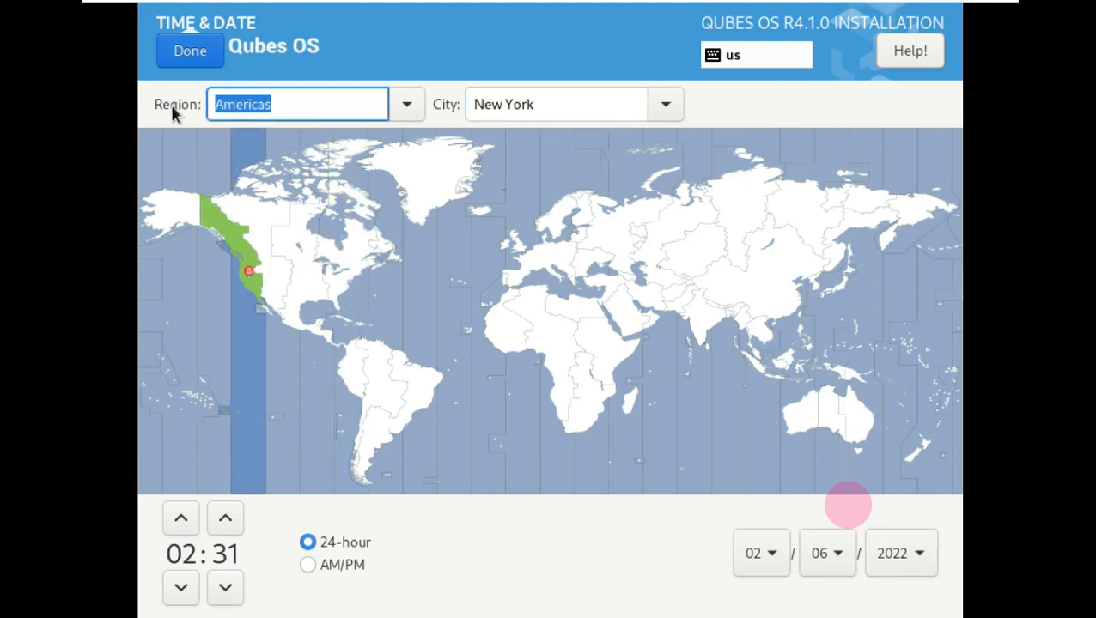
left_click(196, 53)
scroll(515, 395, "down", 2)
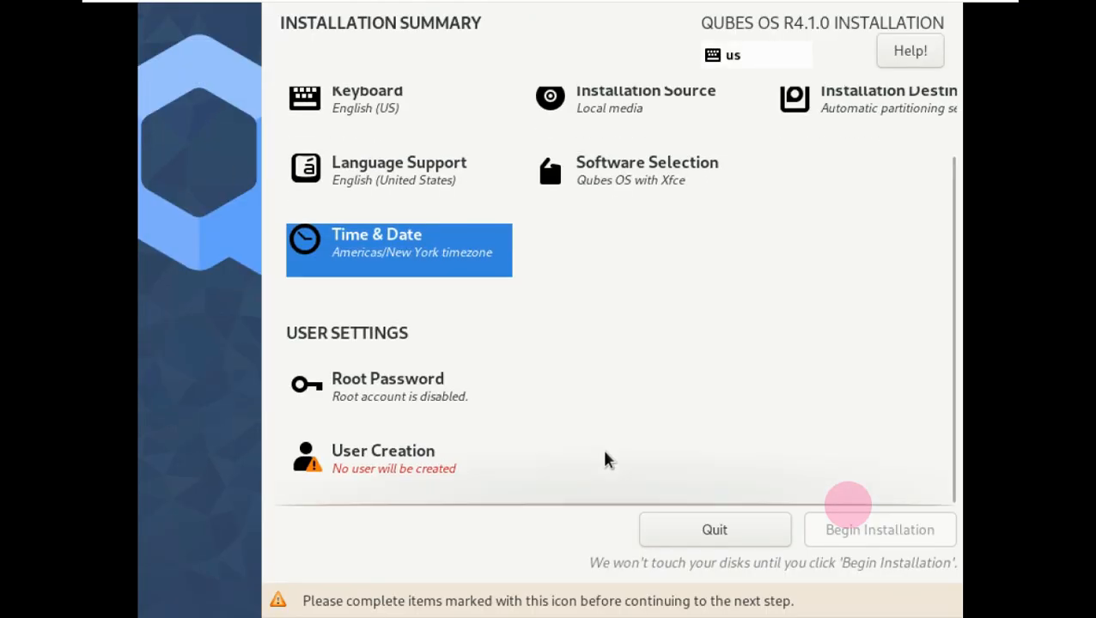
- Enter a user name and a five-character password plus confirmation, accepting the too-short warning
left_click(420, 457)
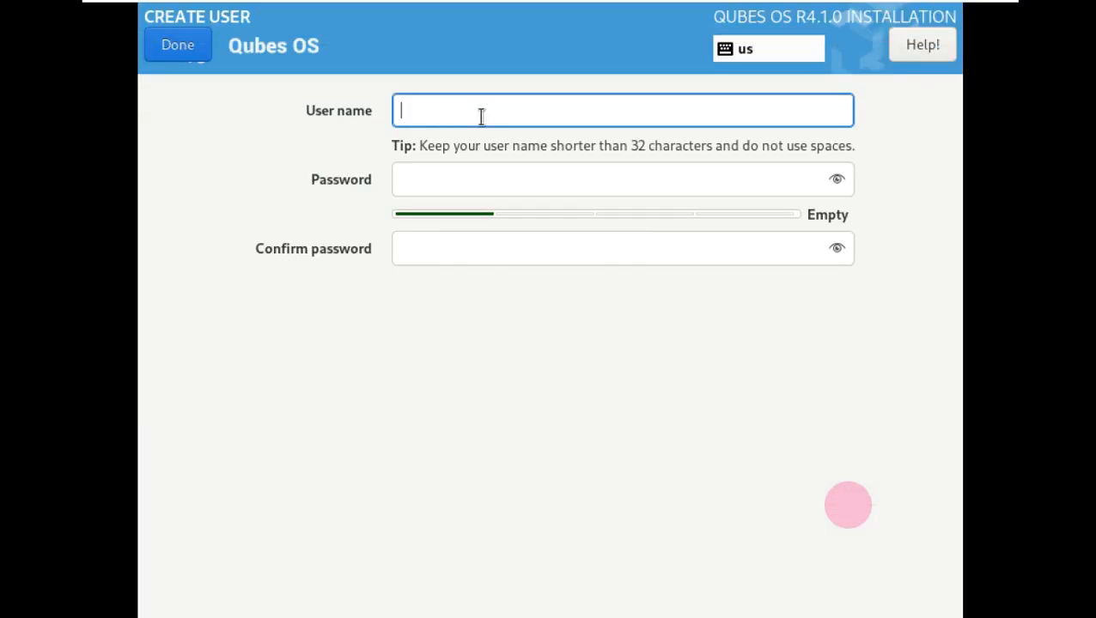
type("Runboxing")
left_click(471, 181)
type("•••••")
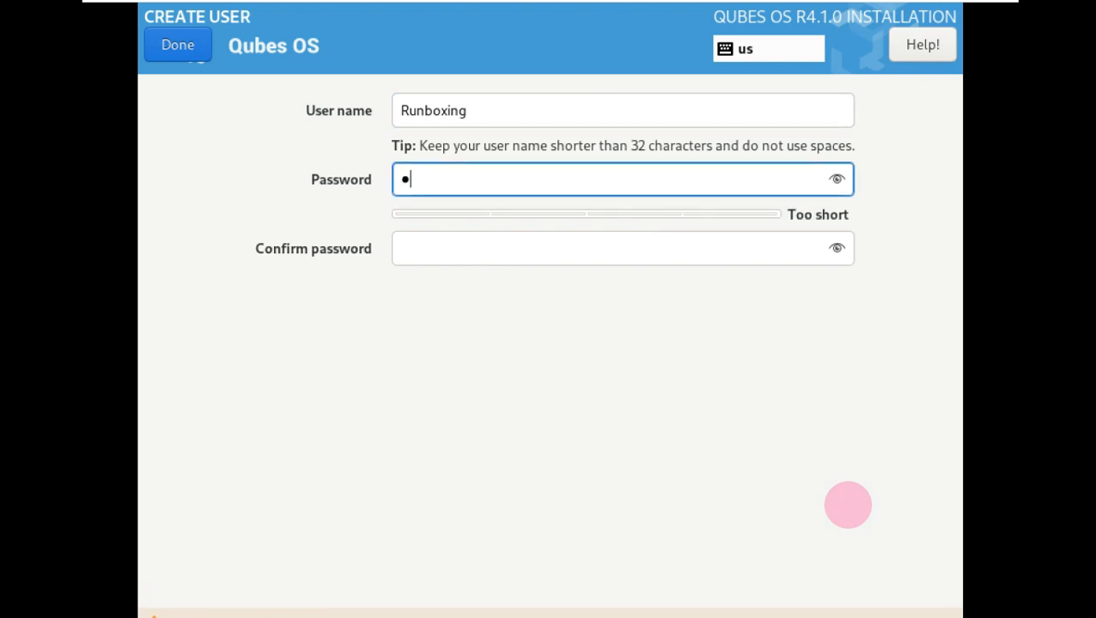
left_click(837, 181)
left_click(651, 248)
type("12345")
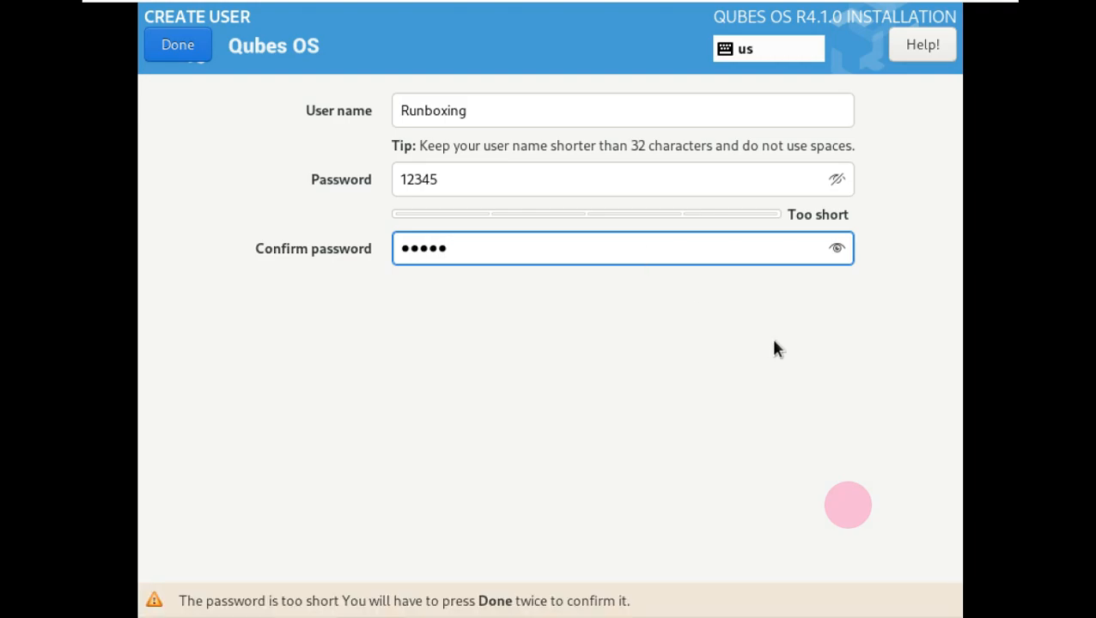
left_click(836, 248)
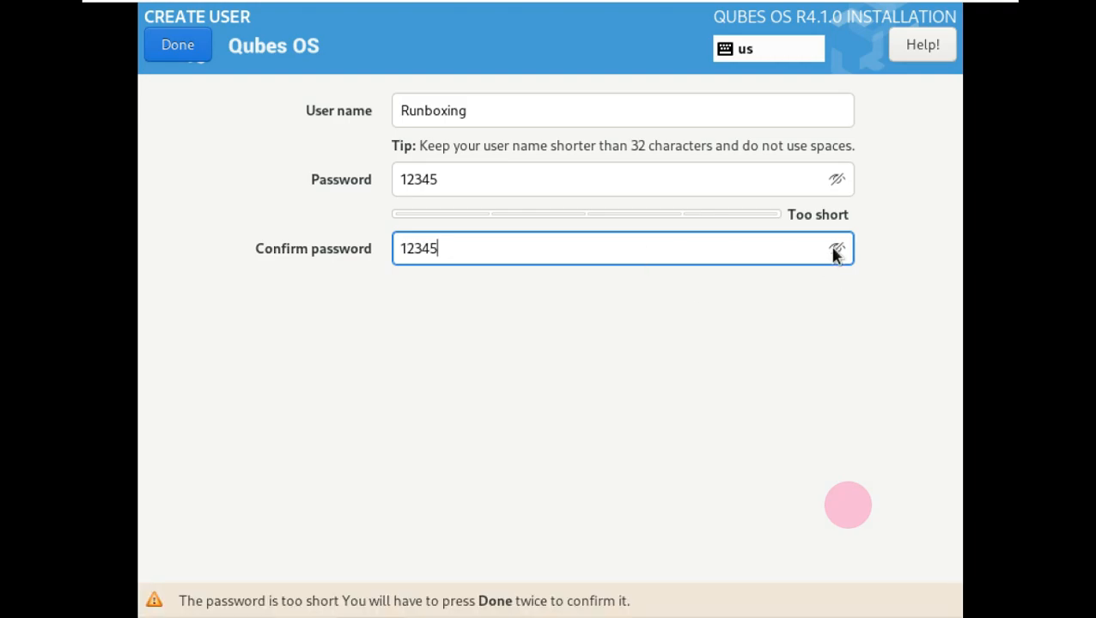
left_click(178, 43)
left_click(182, 44)
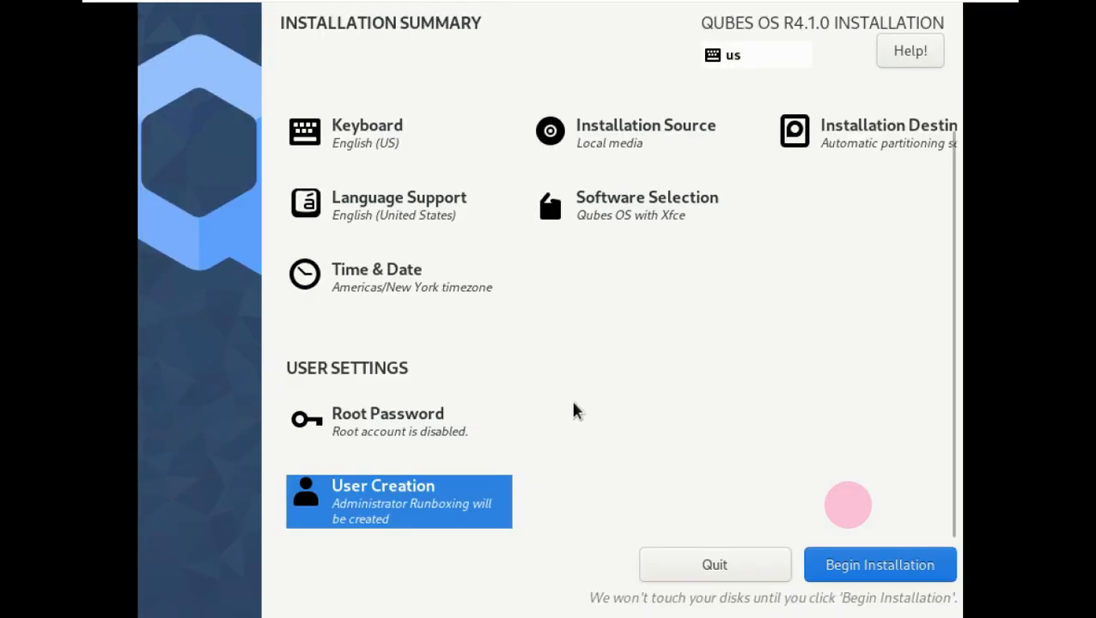
- Switch the timezone to Americas/Los Angeles, run the installation, and reboot when it finishes
left_click(392, 273)
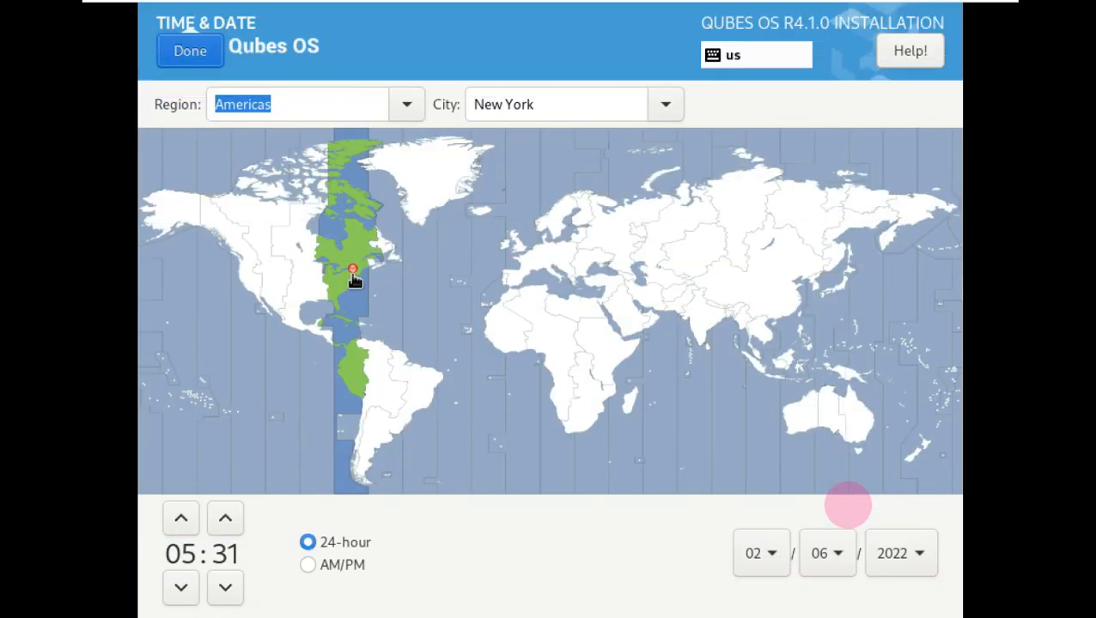
left_click(256, 288)
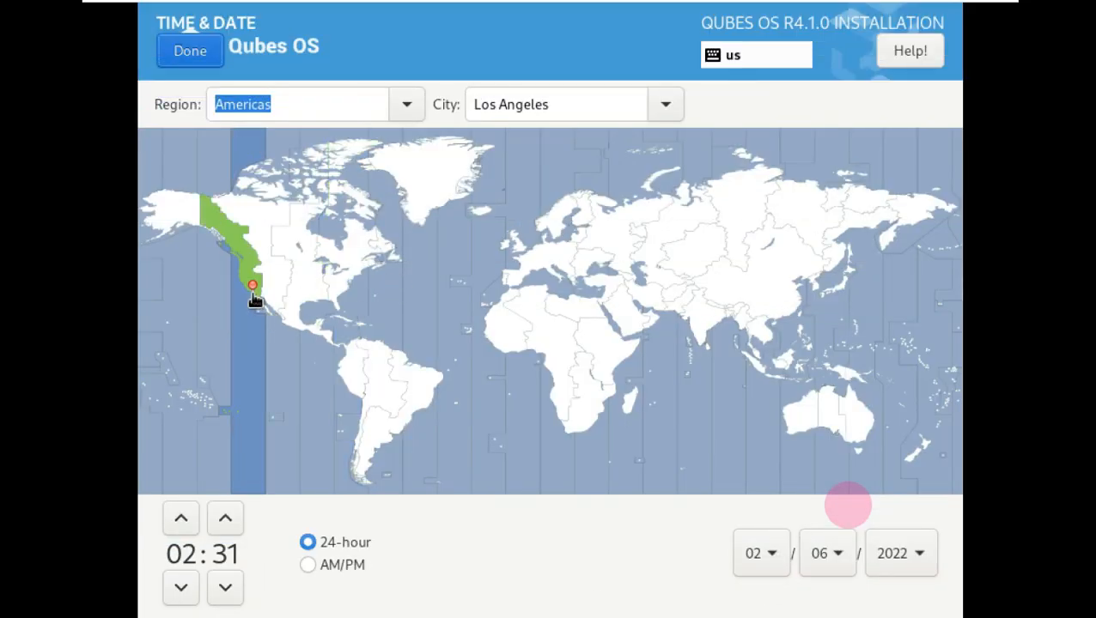
left_click(190, 51)
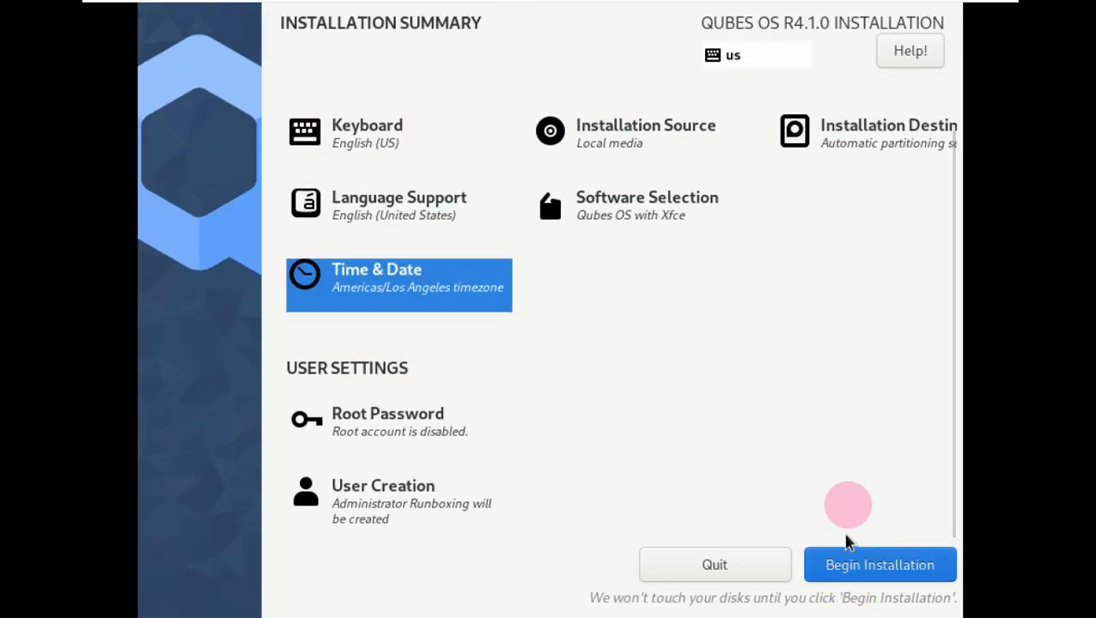
left_click(889, 567)
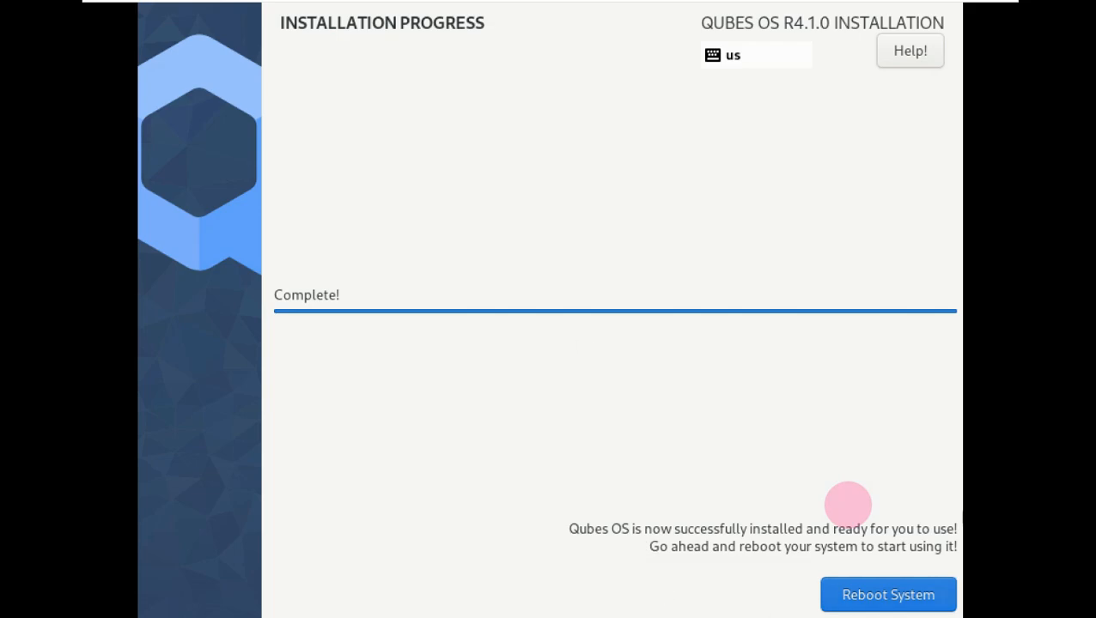
left_click(881, 603)
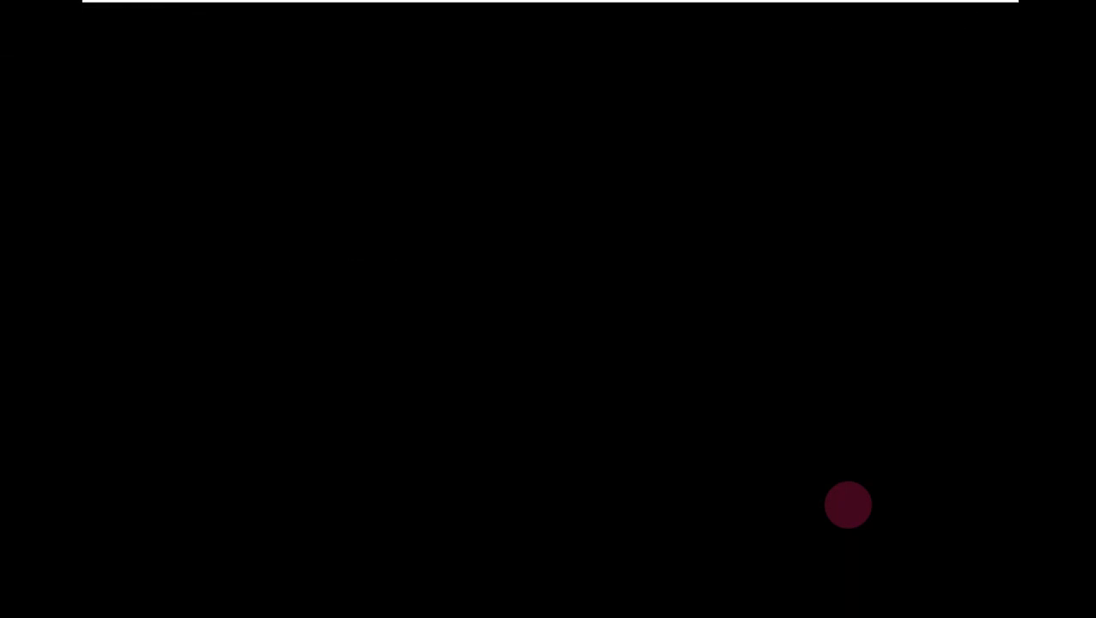
- Boot the 'Qubes, with Xen hypervisor' GRUB entry
key("Down")
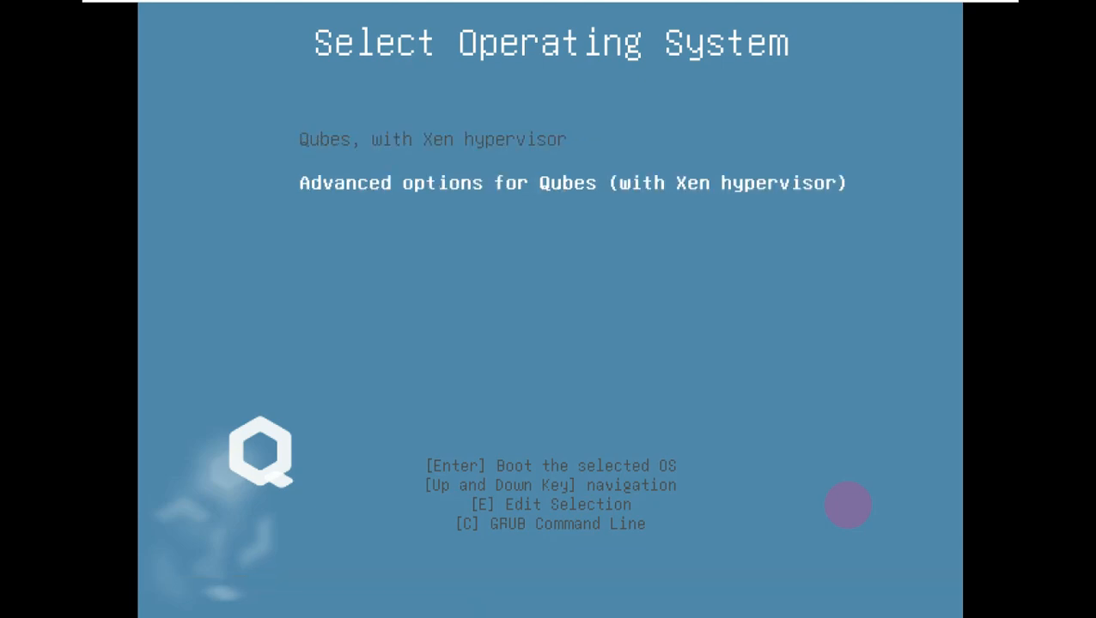
key("Up")
key("Return")
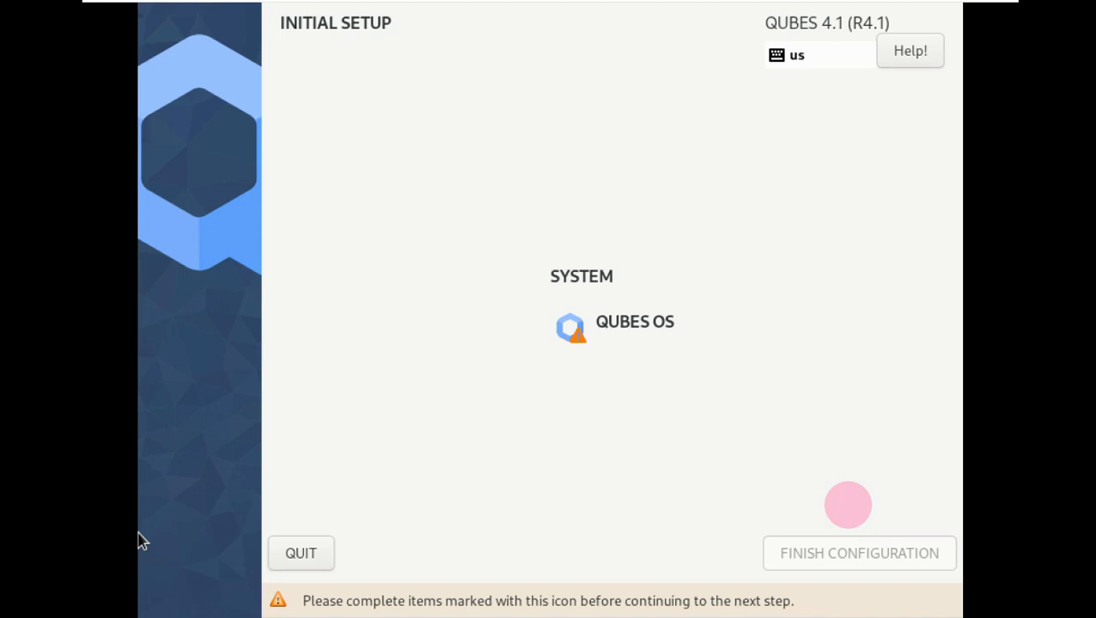
- Keep only the Debian 11 and Whonix 16 templates, without Fedora 34, and Debian 11 as default
left_click(631, 339)
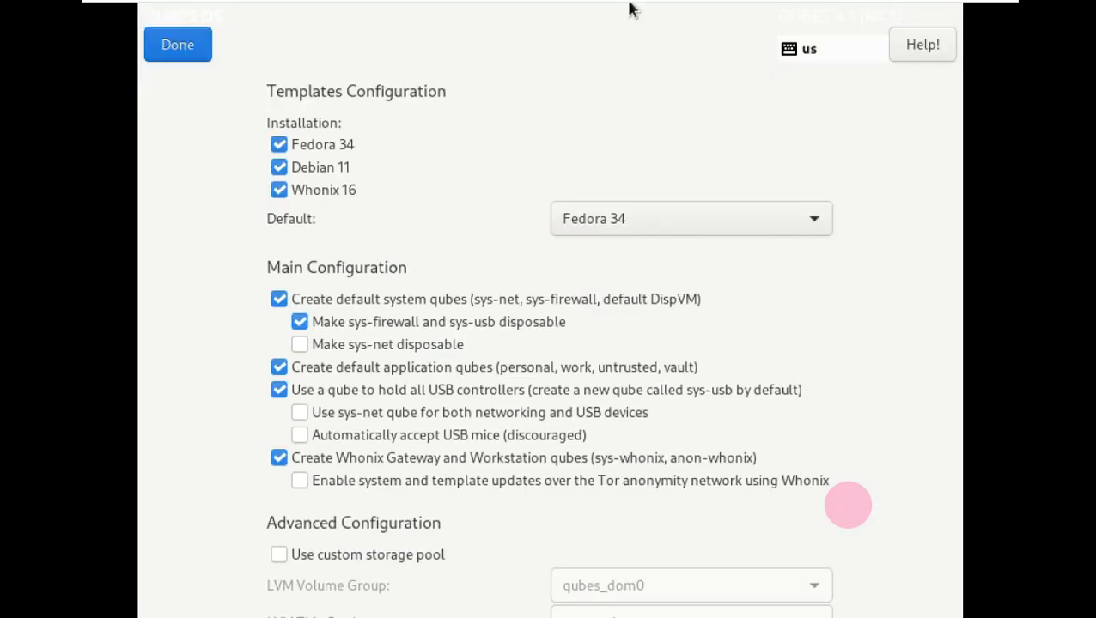
left_click(278, 189)
left_click(278, 167)
left_click(278, 145)
left_click(277, 167)
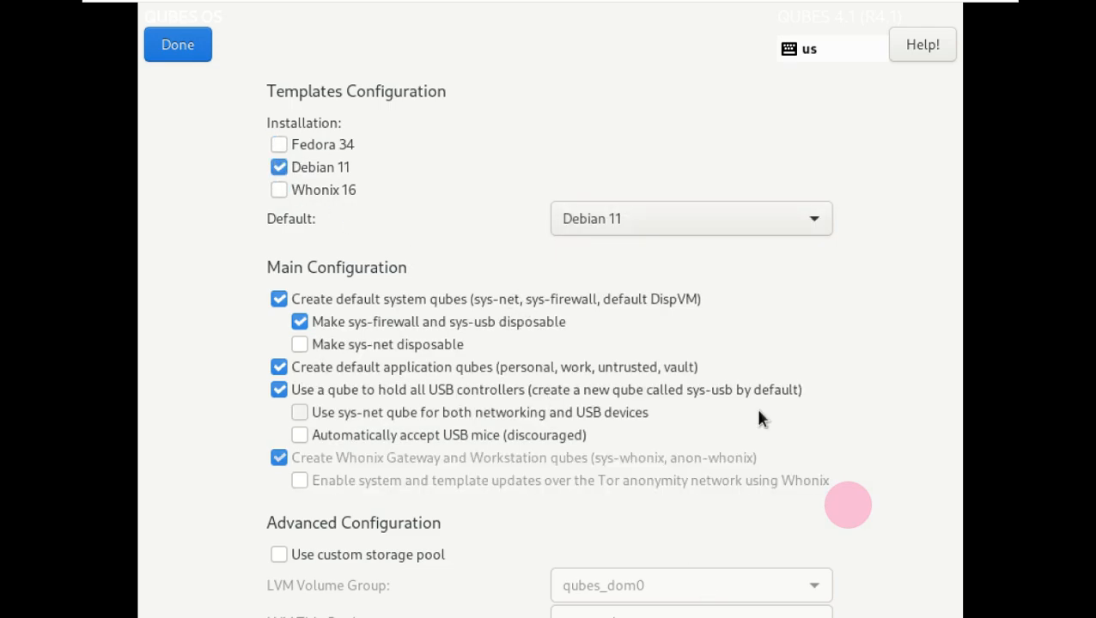
left_click(292, 192)
left_click(316, 146)
left_click(326, 152)
left_click(329, 170)
left_click(323, 188)
left_click(317, 170)
left_click(772, 217)
left_click(768, 223)
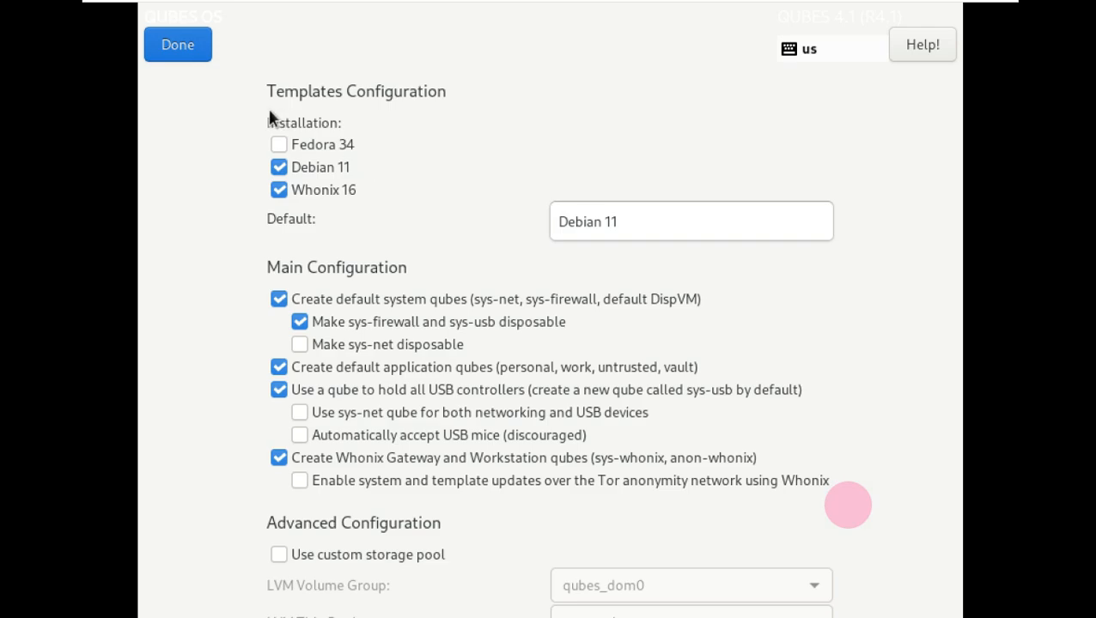
left_click(200, 48)
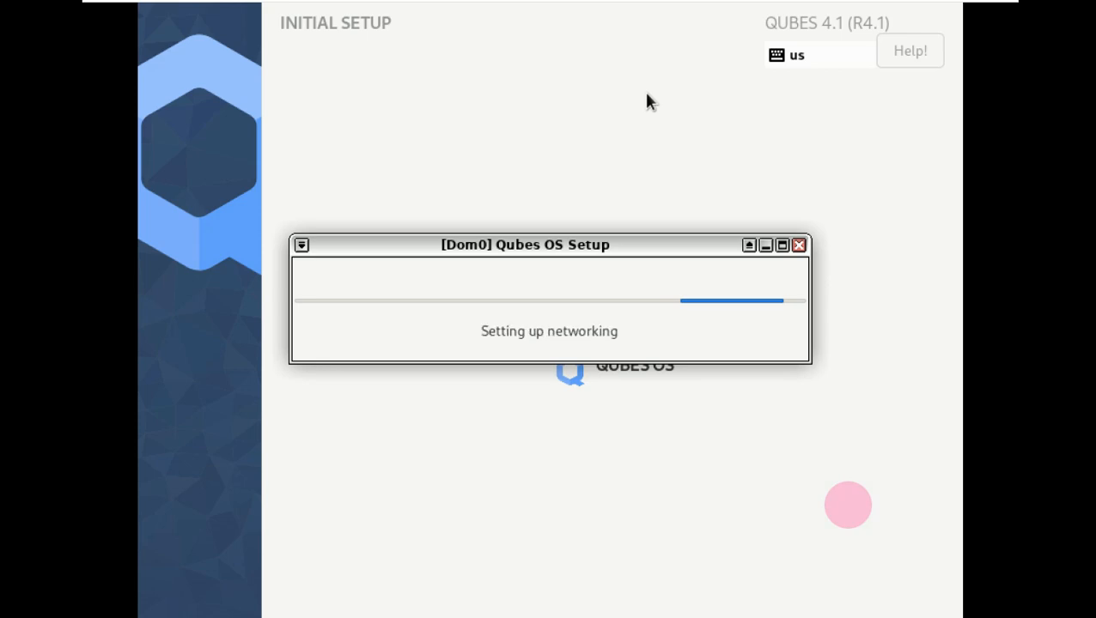
- Acknowledge the sys-firewall start error so setup completes to the login screen
left_click(554, 249)
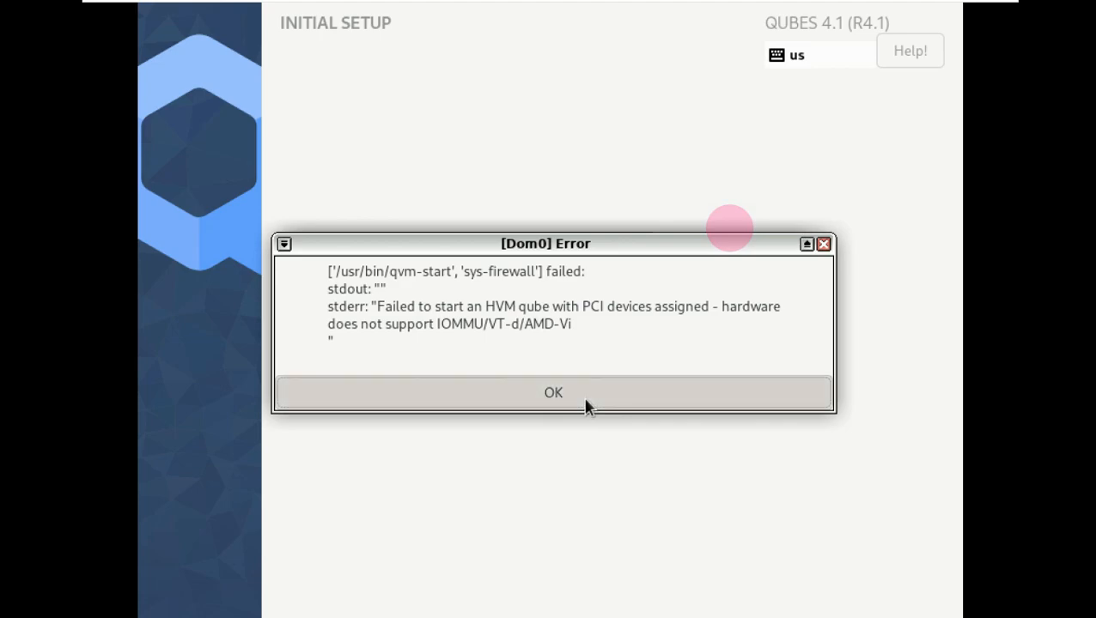
left_click(585, 403)
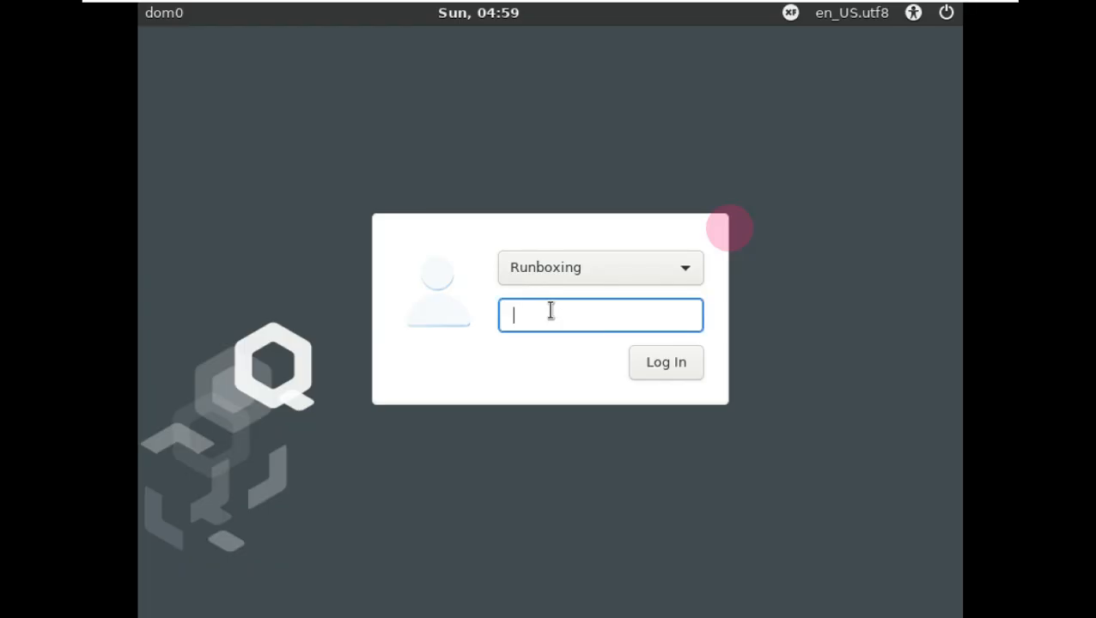
- Sign in to the administrator account with its five-character password
key("Tab")
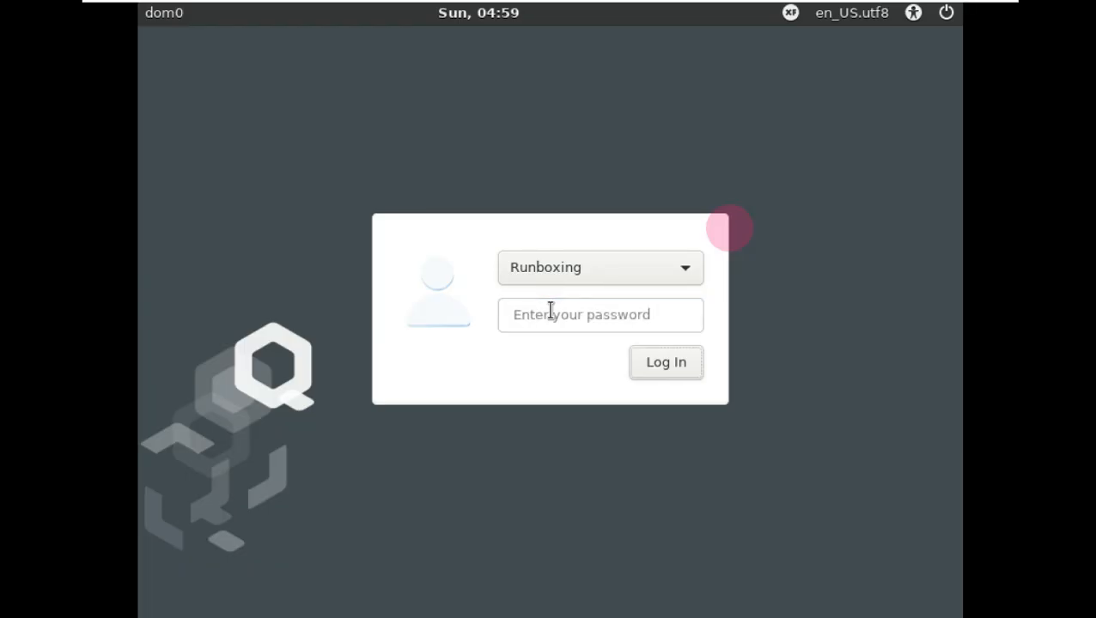
left_click(551, 310)
type("*****")
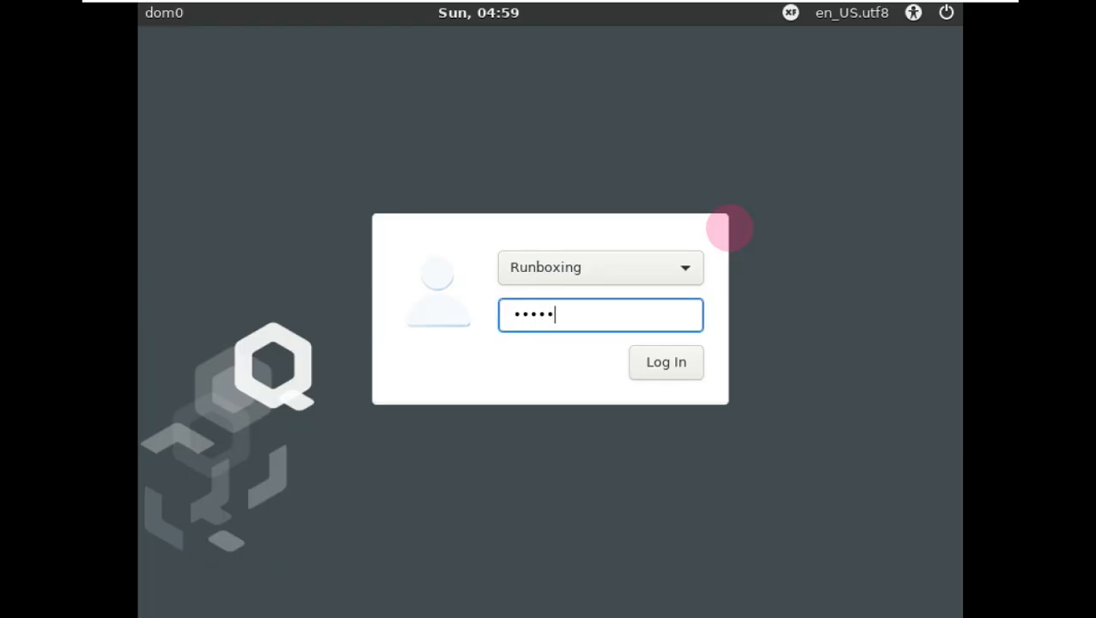
key("Return")
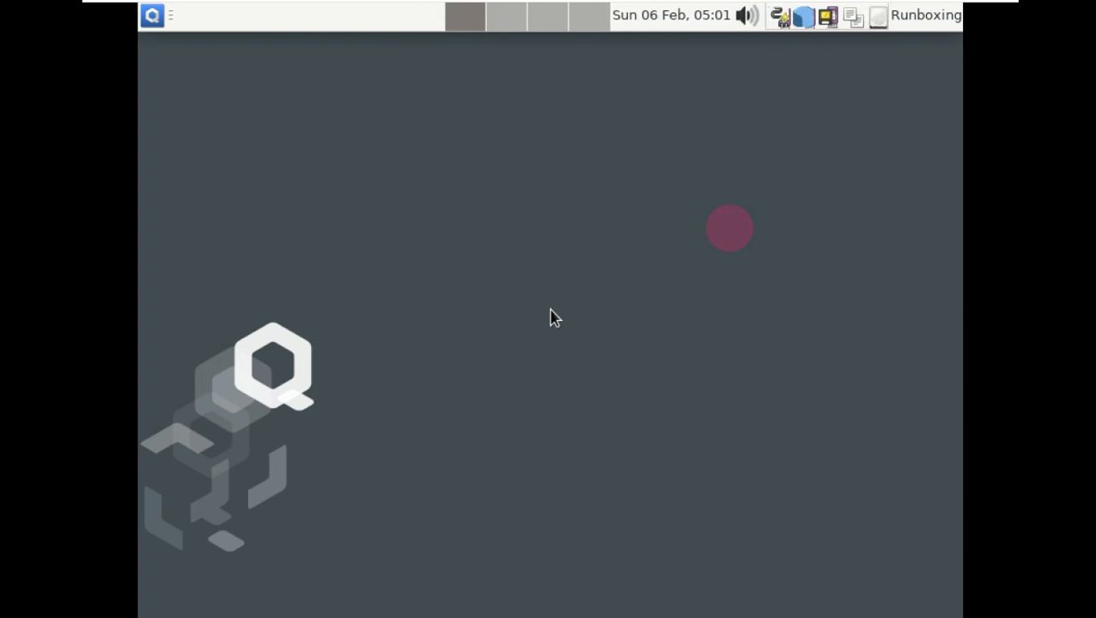
- Change the screen resolution to 1360x768 in Display settings, ending the session
right_click(551, 310)
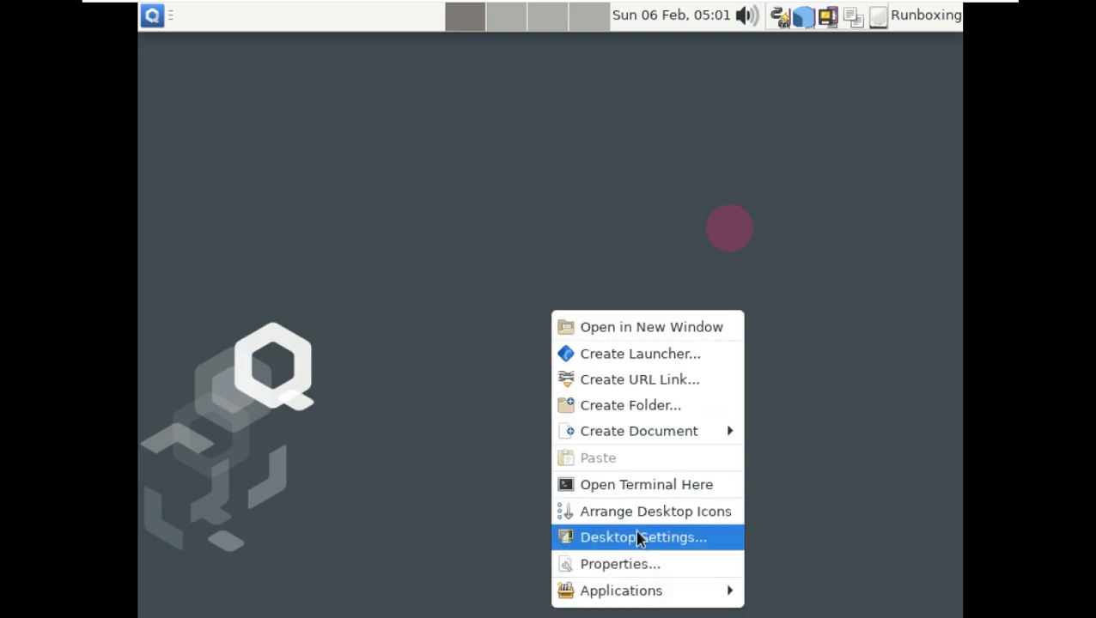
left_click(151, 15)
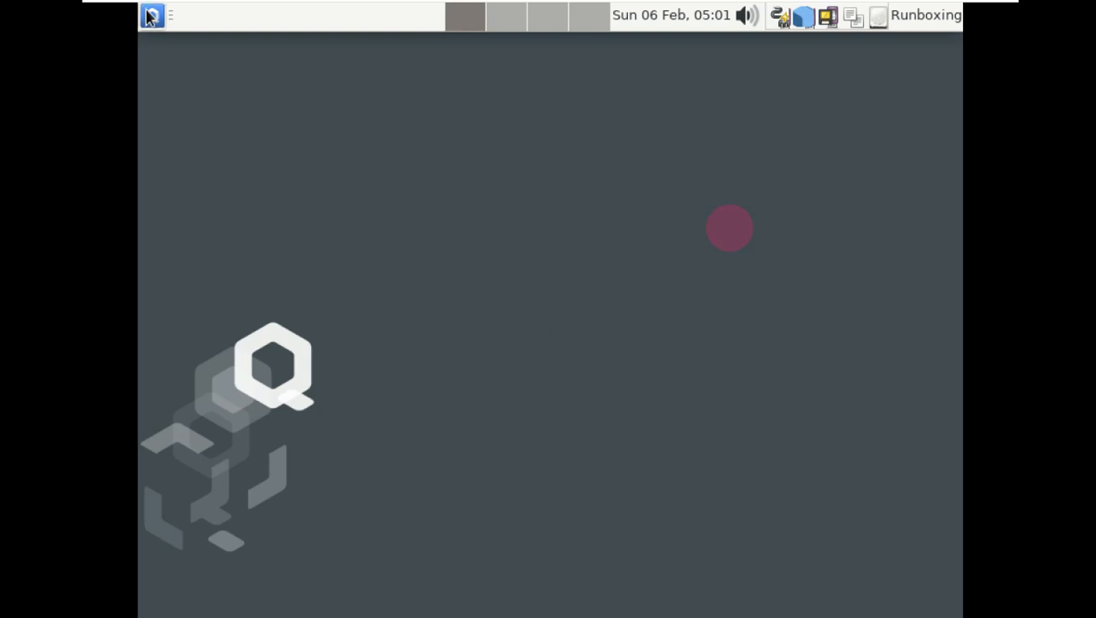
left_click(151, 15)
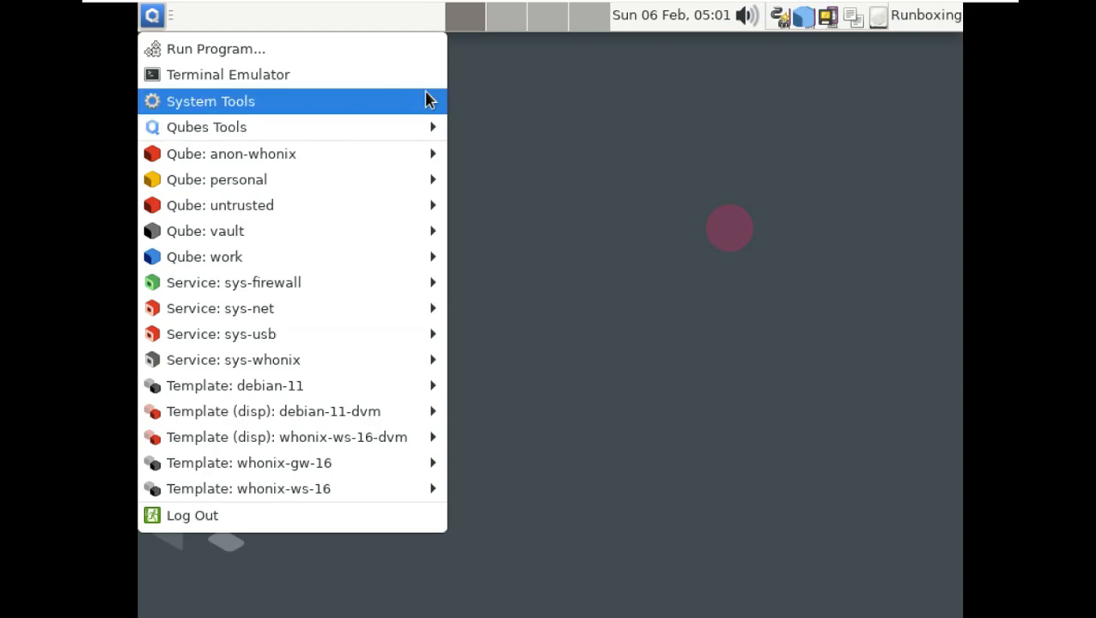
mouse_move(430, 101)
left_click(572, 282)
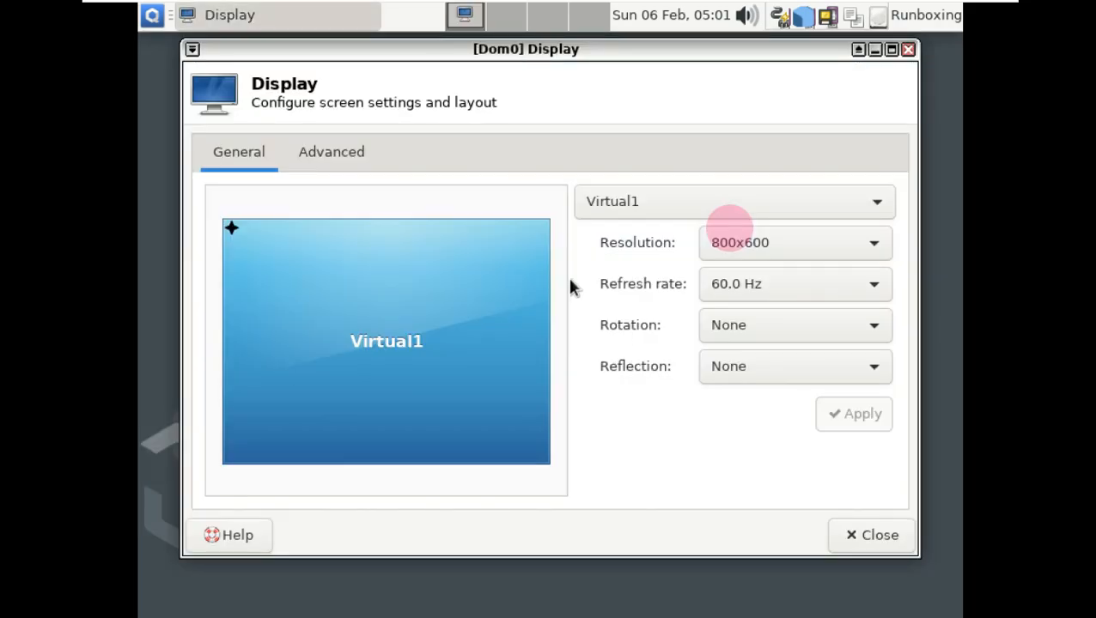
left_click(746, 243)
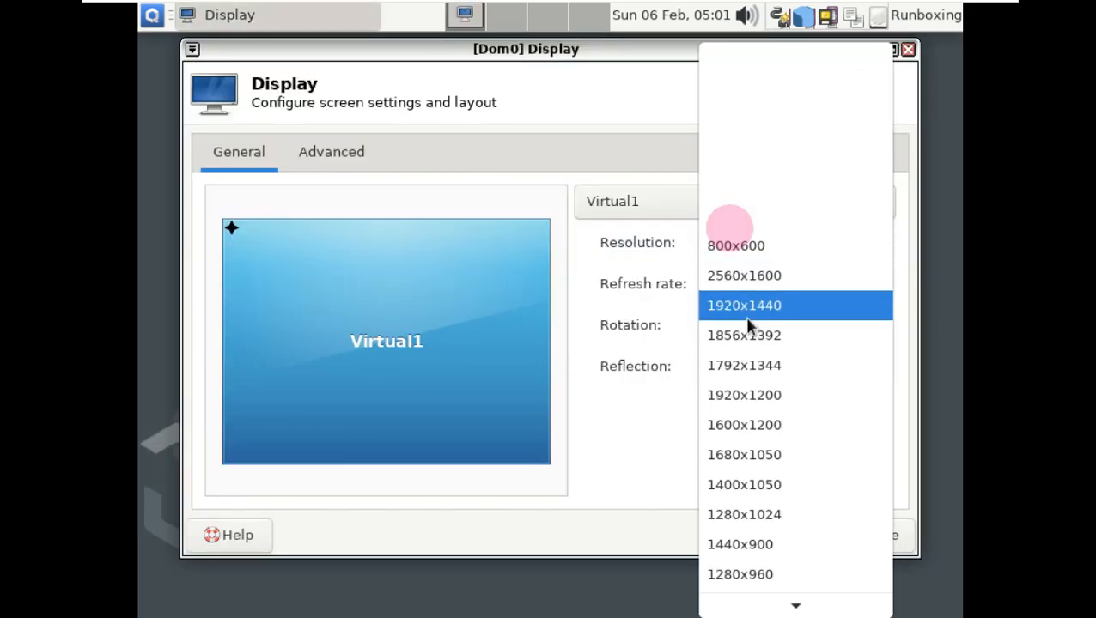
left_click(767, 518)
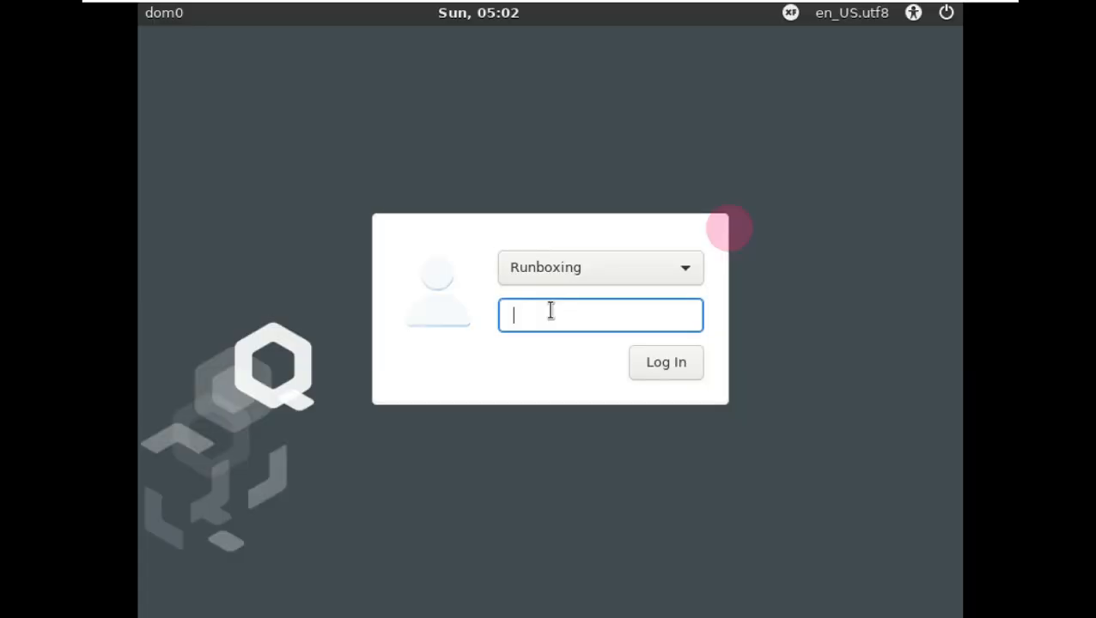
- Log back in with the account password, retrying after the first attempt
type("•••")
key("Return")
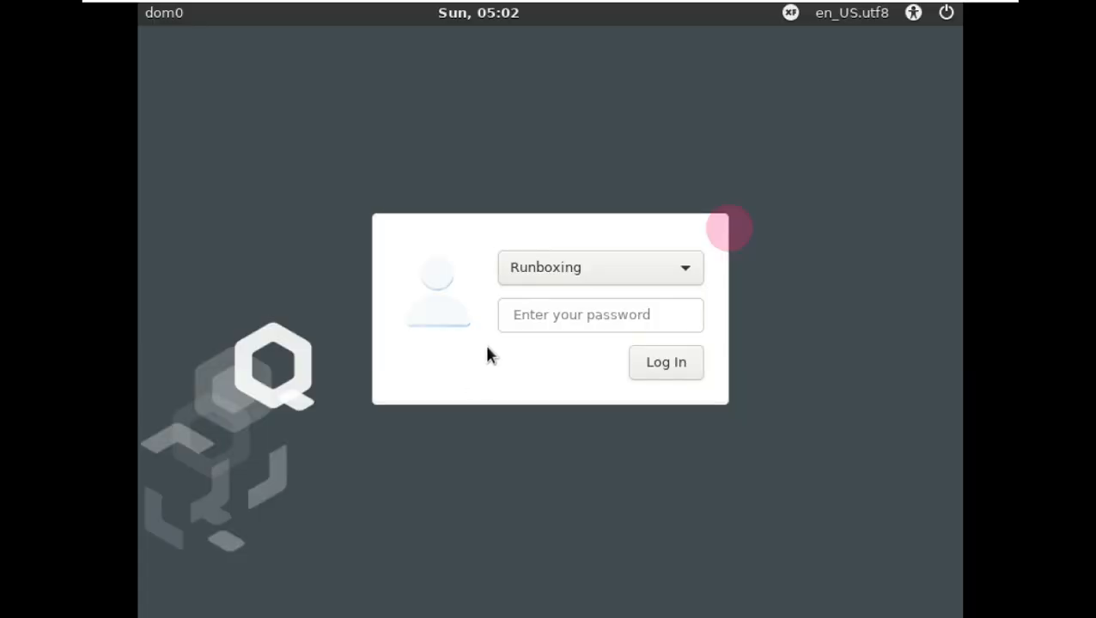
left_click(556, 315)
type("*****")
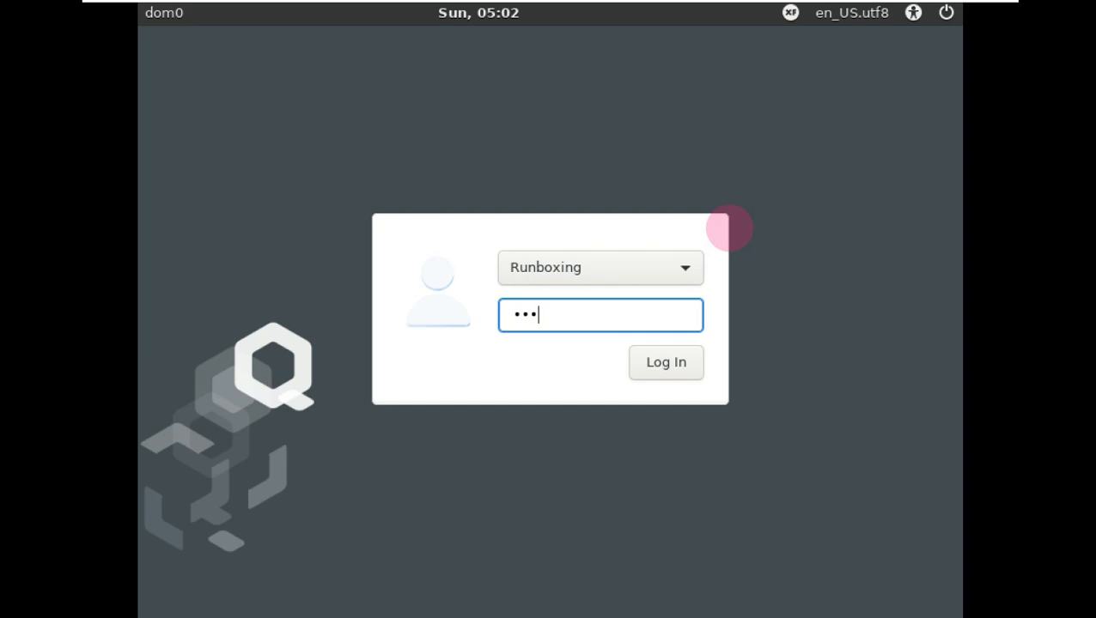
key("Return")
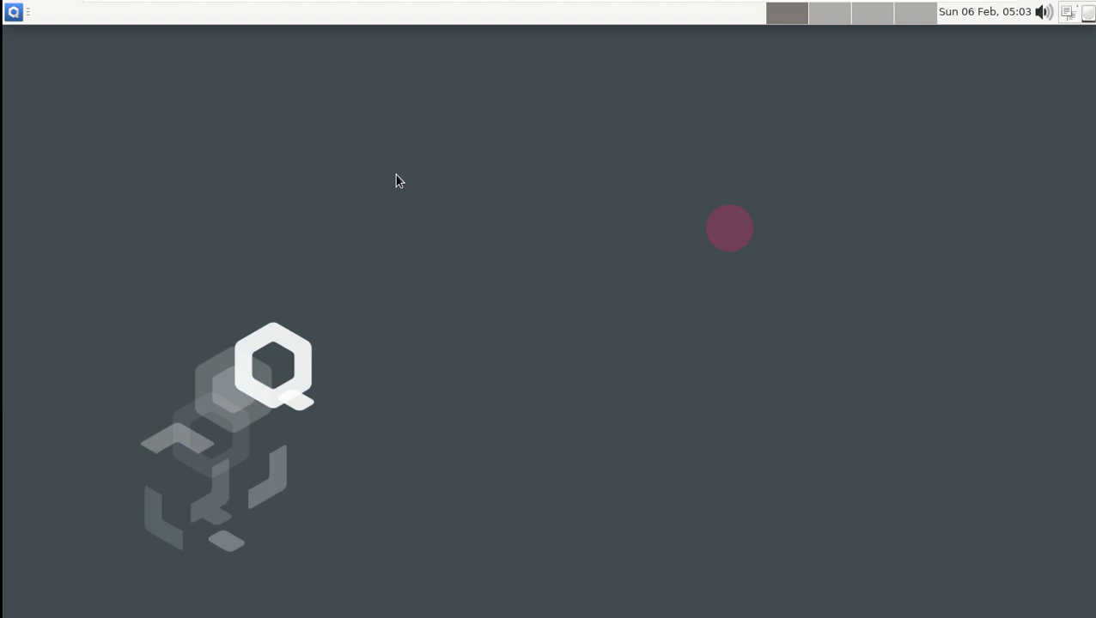
- View the About Xfce window from System Tools, then close it
right_click(395, 180)
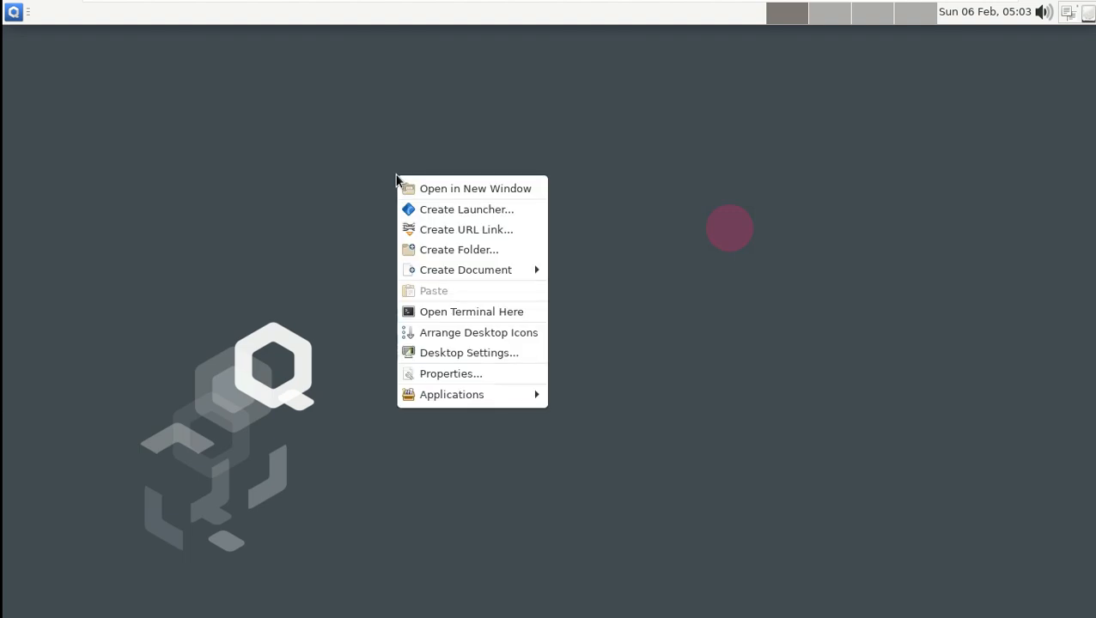
left_click(165, 122)
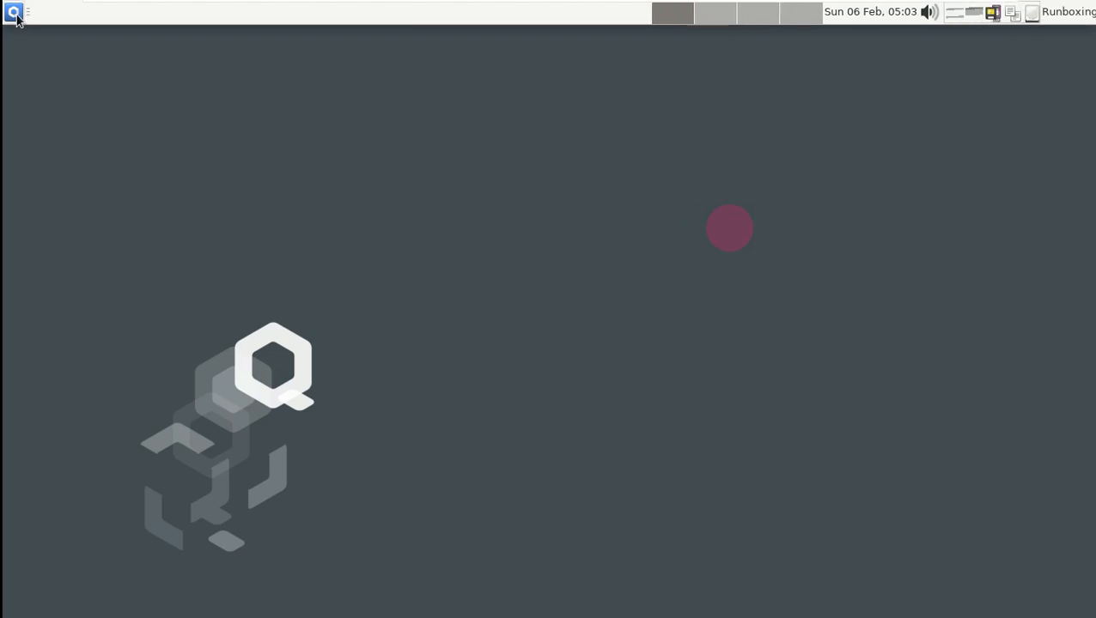
left_click(14, 12)
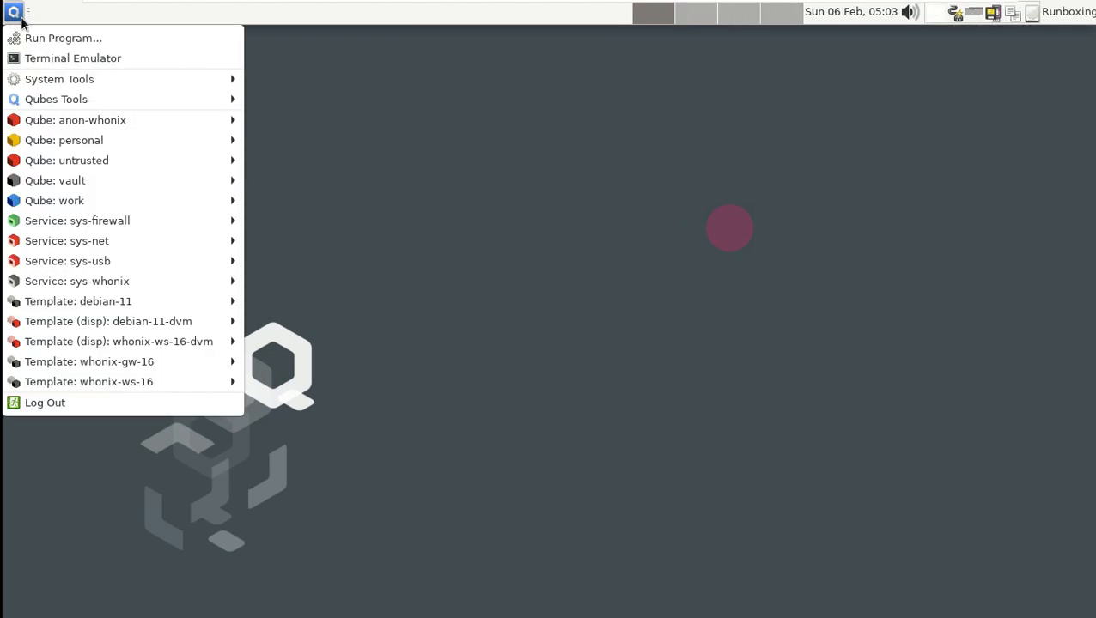
mouse_move(68, 78)
left_click(277, 75)
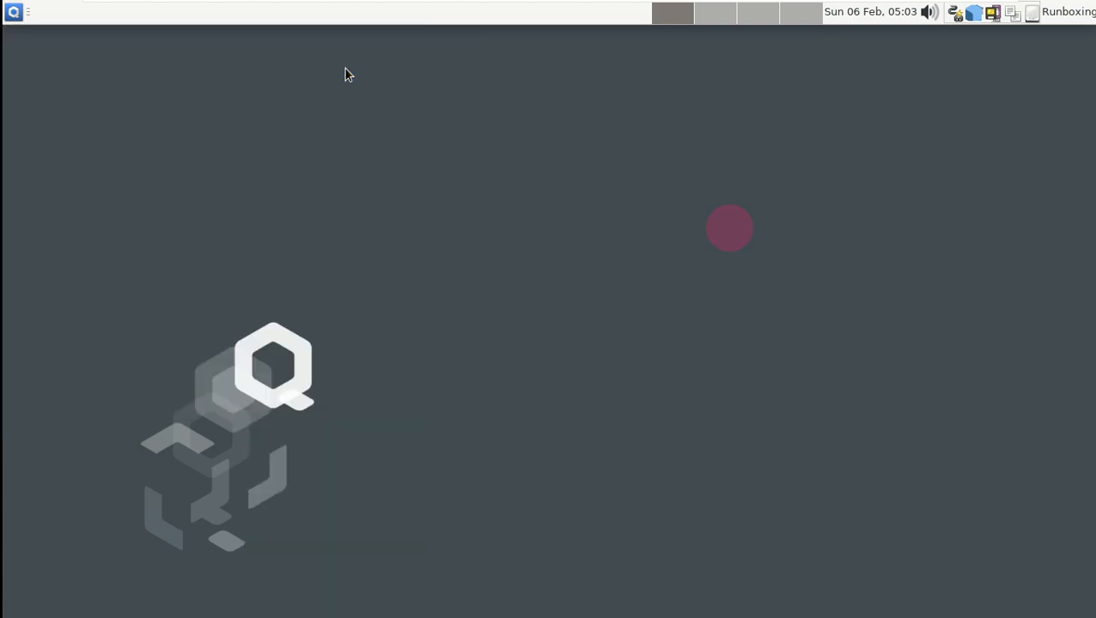
left_click_drag(290, 37, 520, 82)
left_click(671, 79)
- Launch a dom0 Terminal Emulator from the applications menu
right_click(537, 100)
mouse_move(603, 318)
key("Escape")
left_click(13, 12)
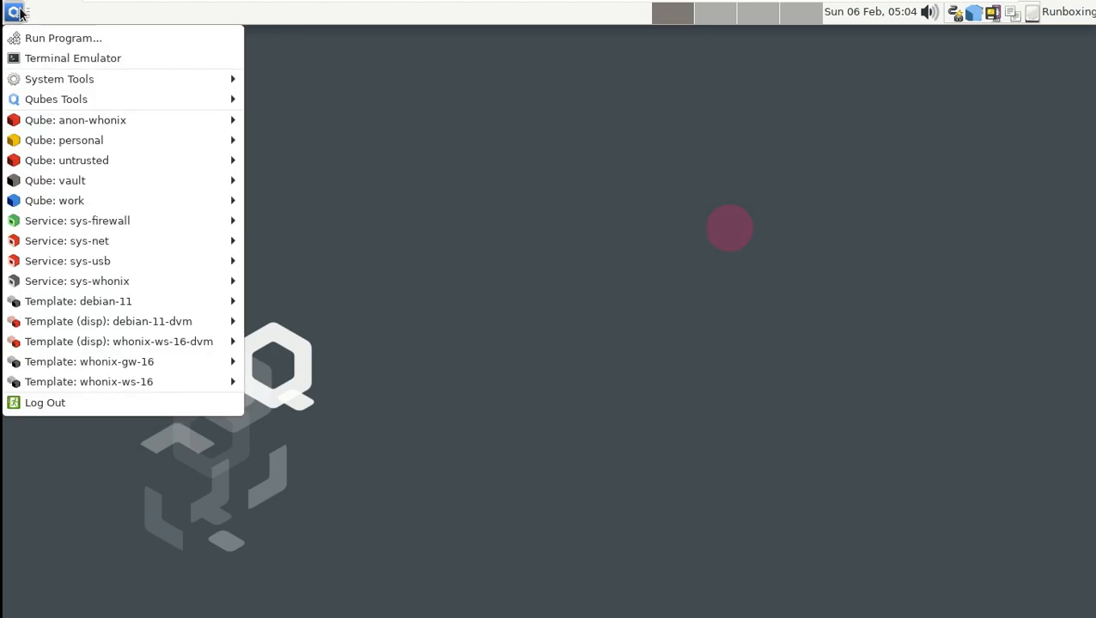
left_click(31, 53)
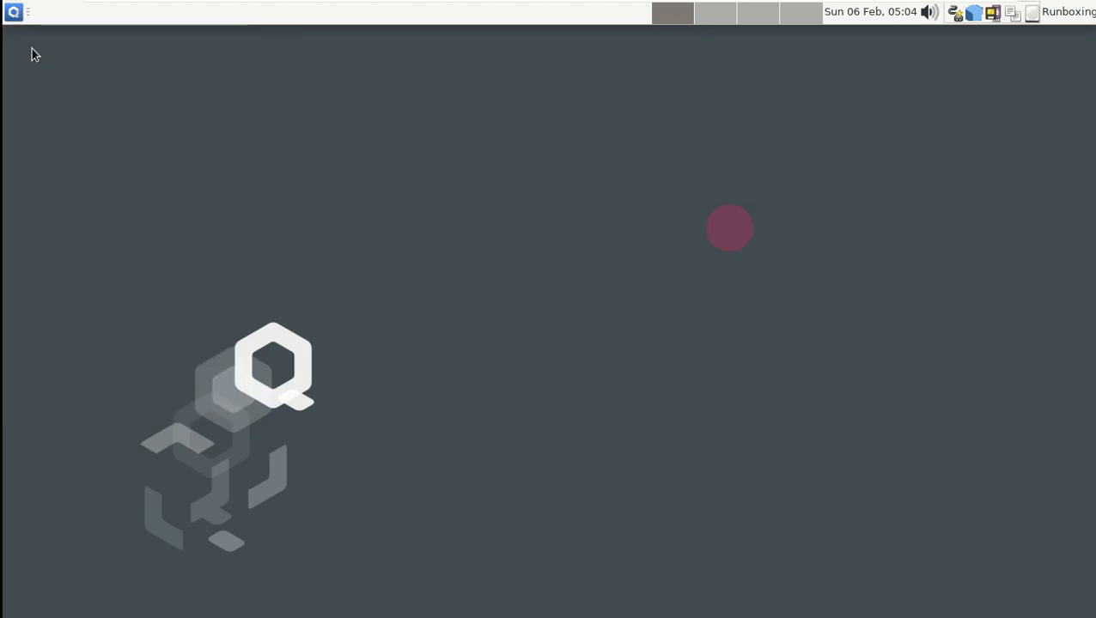
- Run uname -a, -r, -s, -i and -v to show kernel details
type("unam")
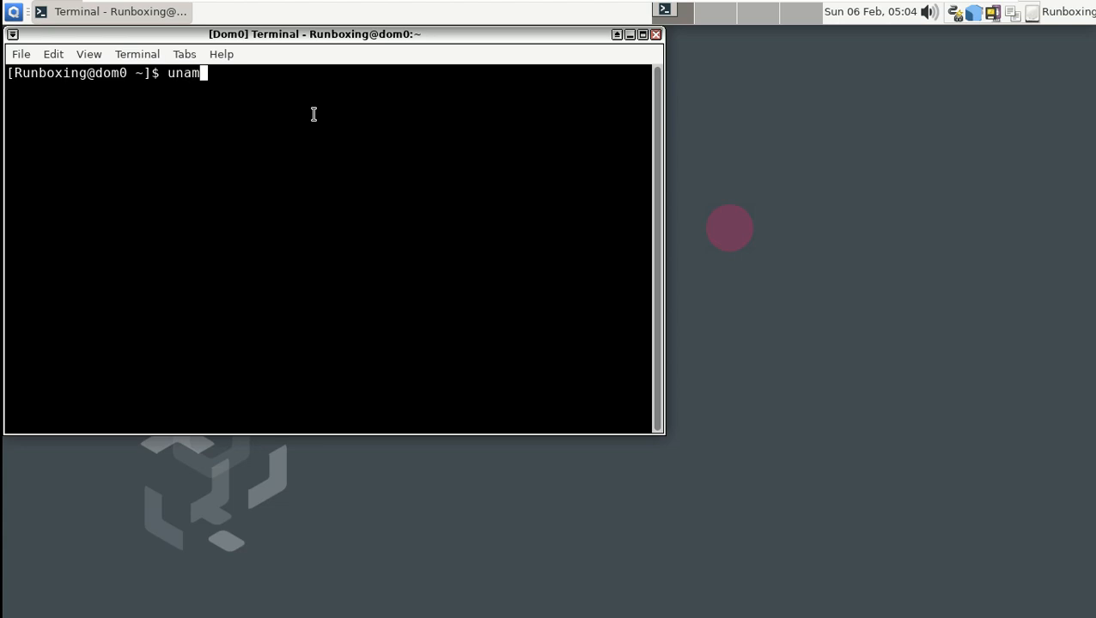
type("e -a")
key("Return")
type("uname -r")
key("Return")
type("uname -s")
key("Return")
type("uname -i")
key("Return")
type("uname -v")
key("Return")
- Run uname -o and uname -n, try neofetch (not installed), then exit the terminal
type("uanme -")
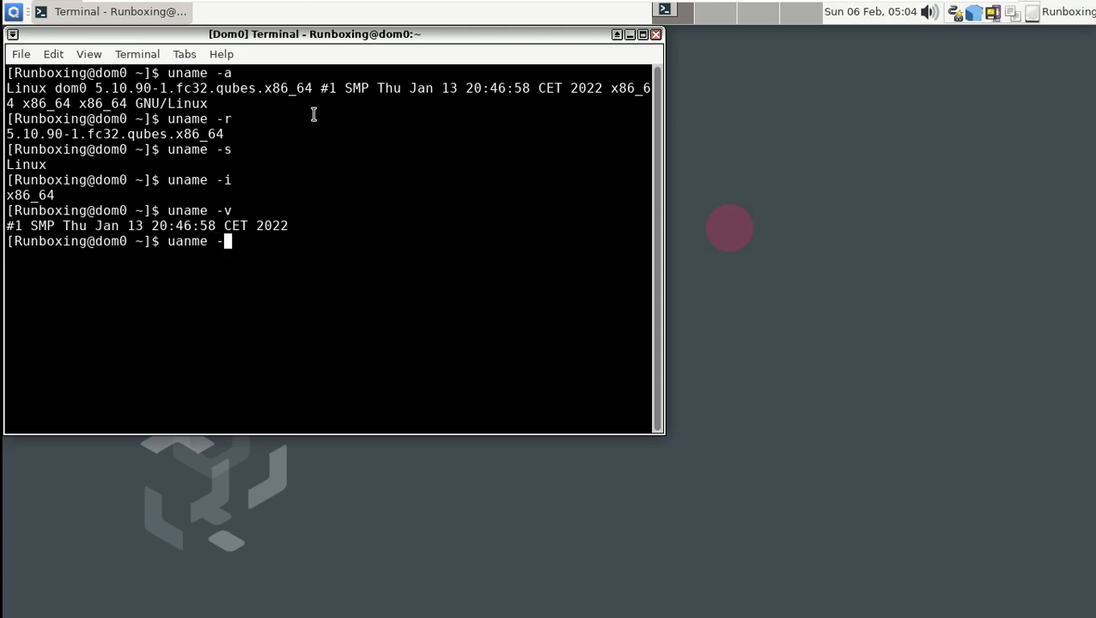
type("o")
key("Return")
type("uname -o")
key("Return")
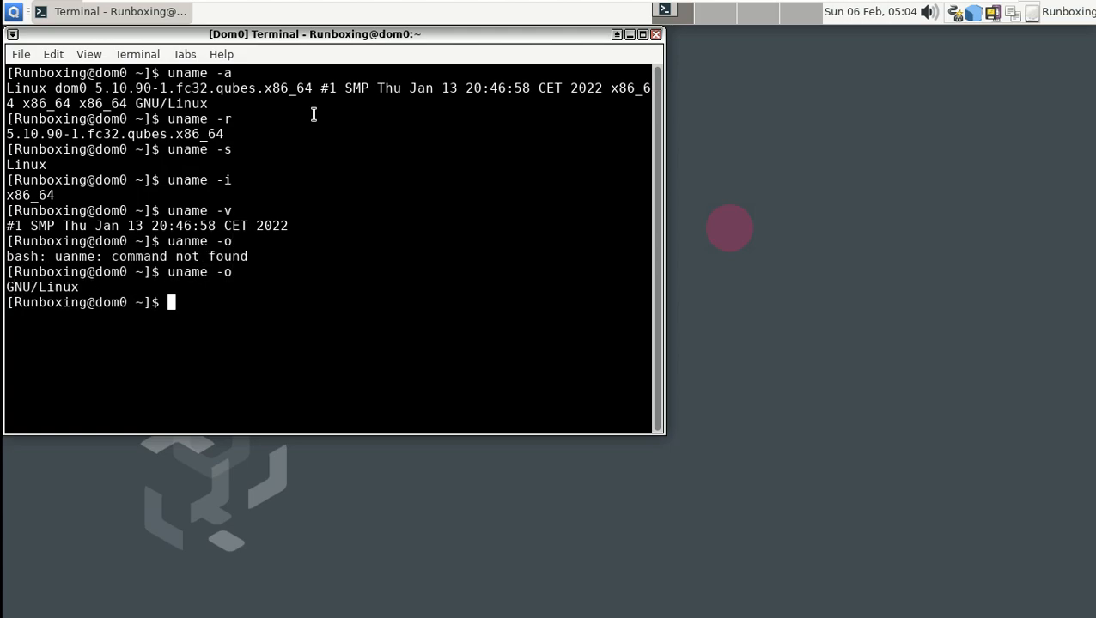
type("uname -n")
key("Return")
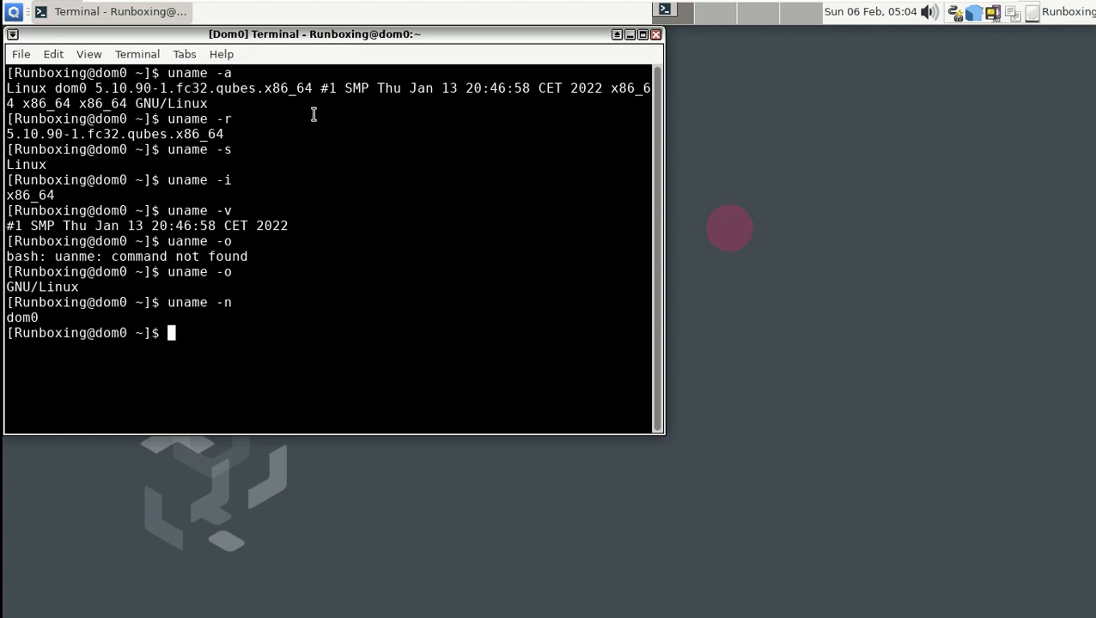
type("neofetch")
key("Return")
type("exit")
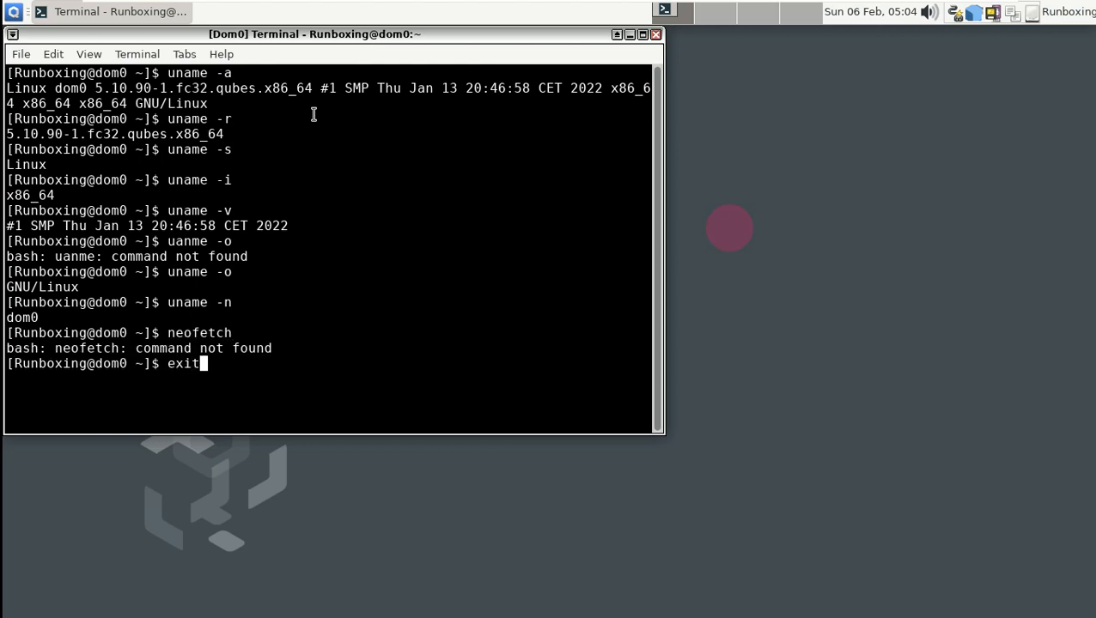
key("Return")
left_click(13, 12)
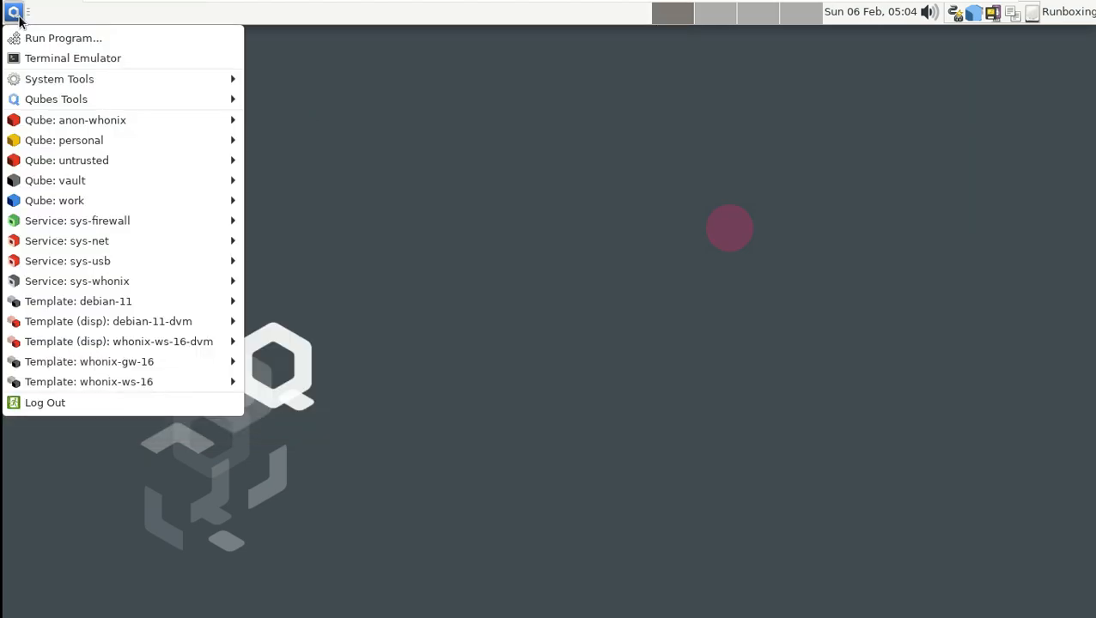
mouse_move(85, 78)
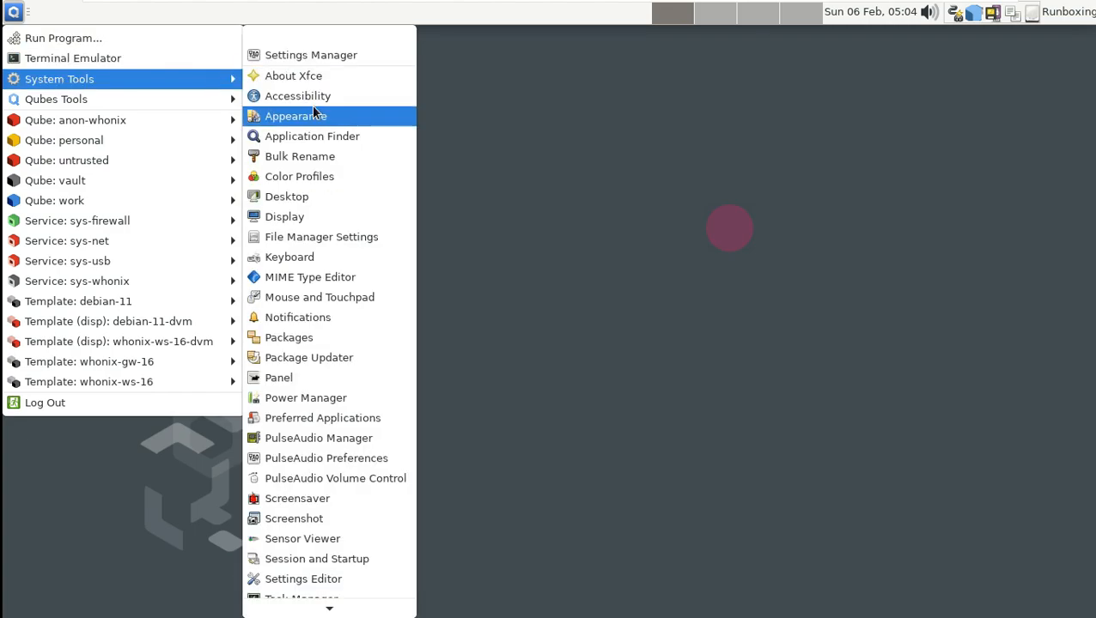
left_click(315, 112)
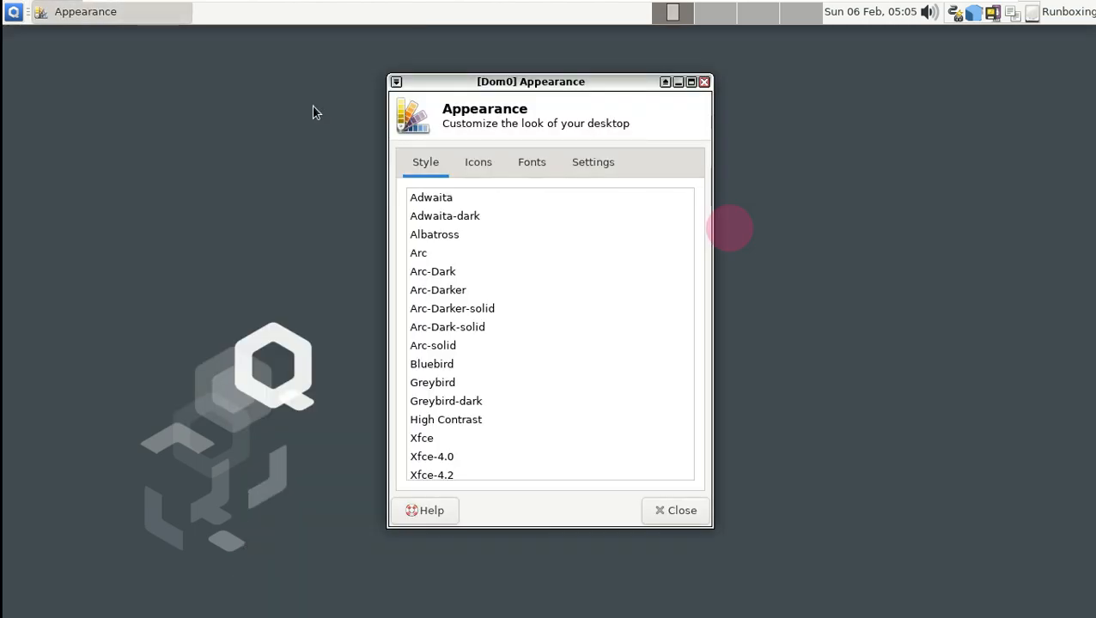
left_click(436, 203)
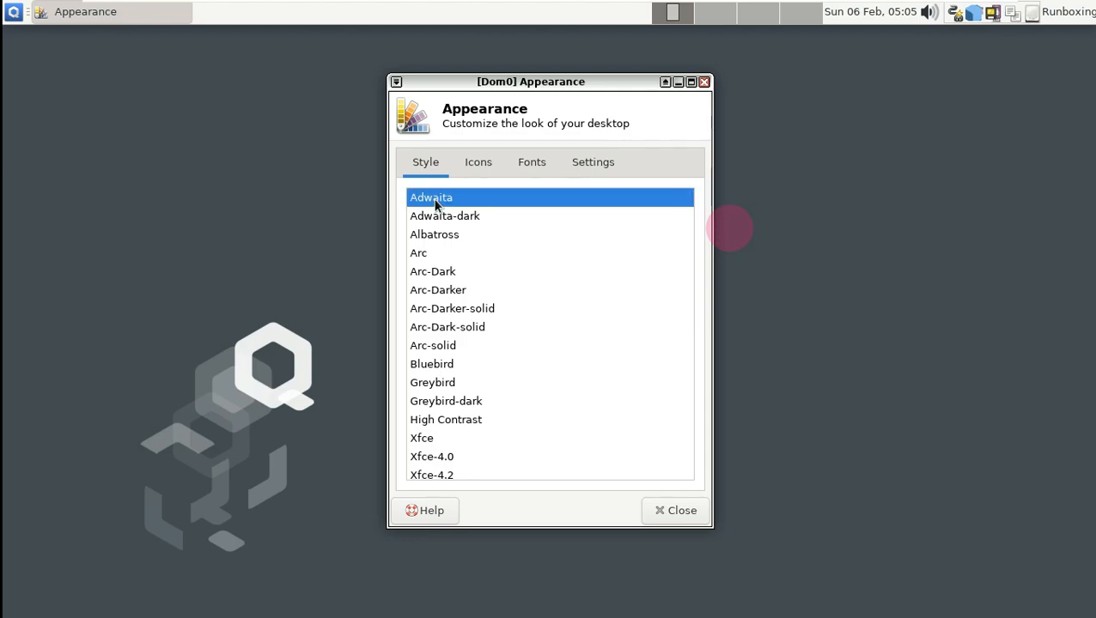
left_click(436, 218)
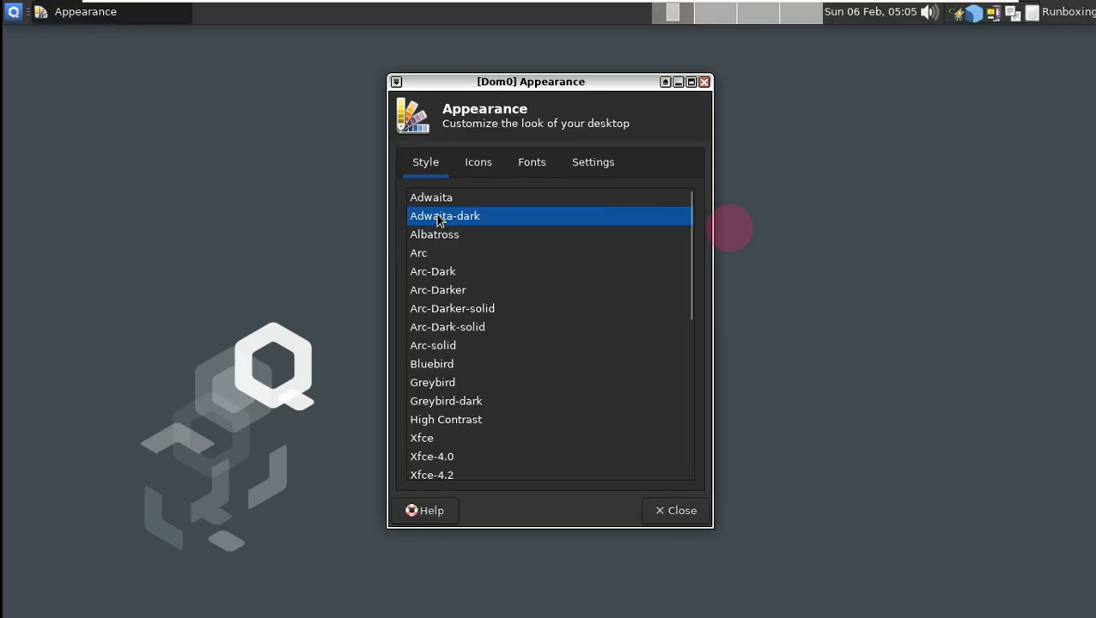
left_click(460, 237)
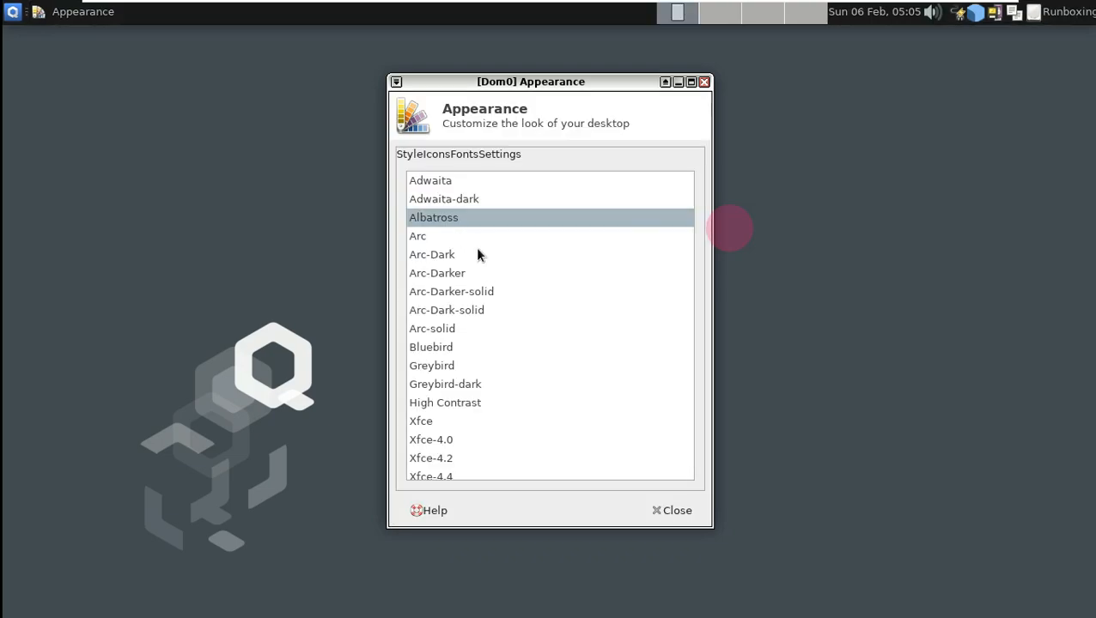
left_click(456, 185)
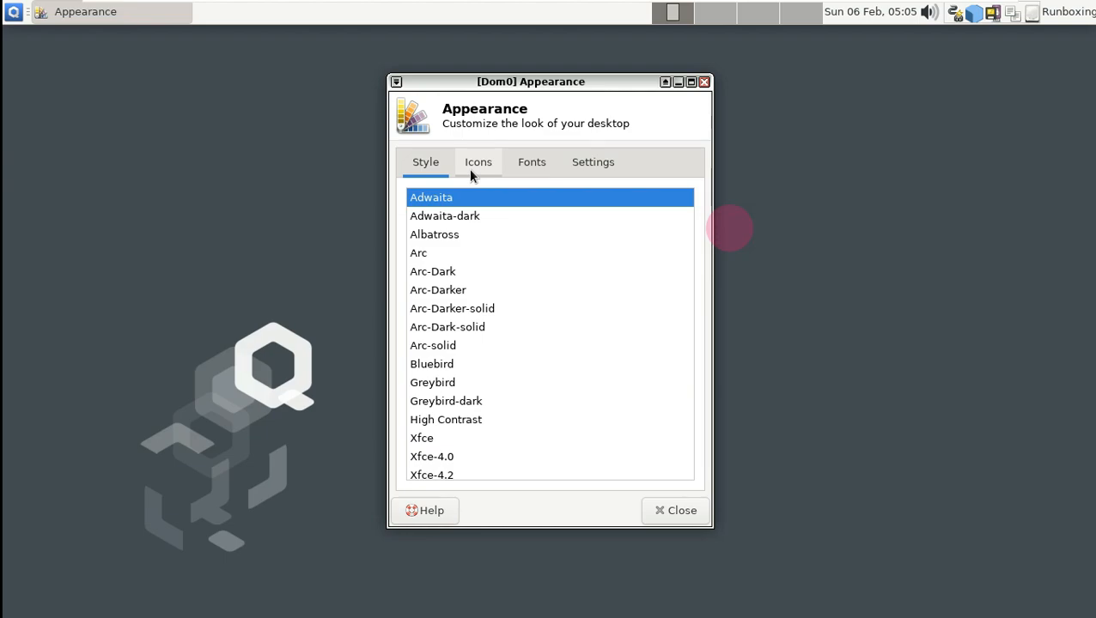
left_click(471, 174)
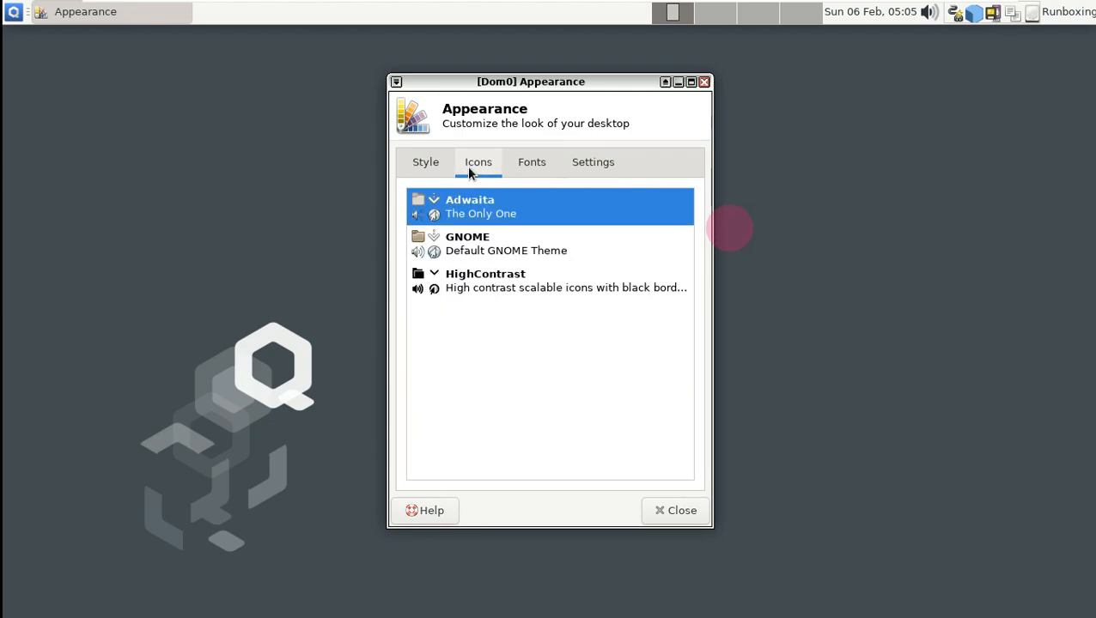
left_click(515, 170)
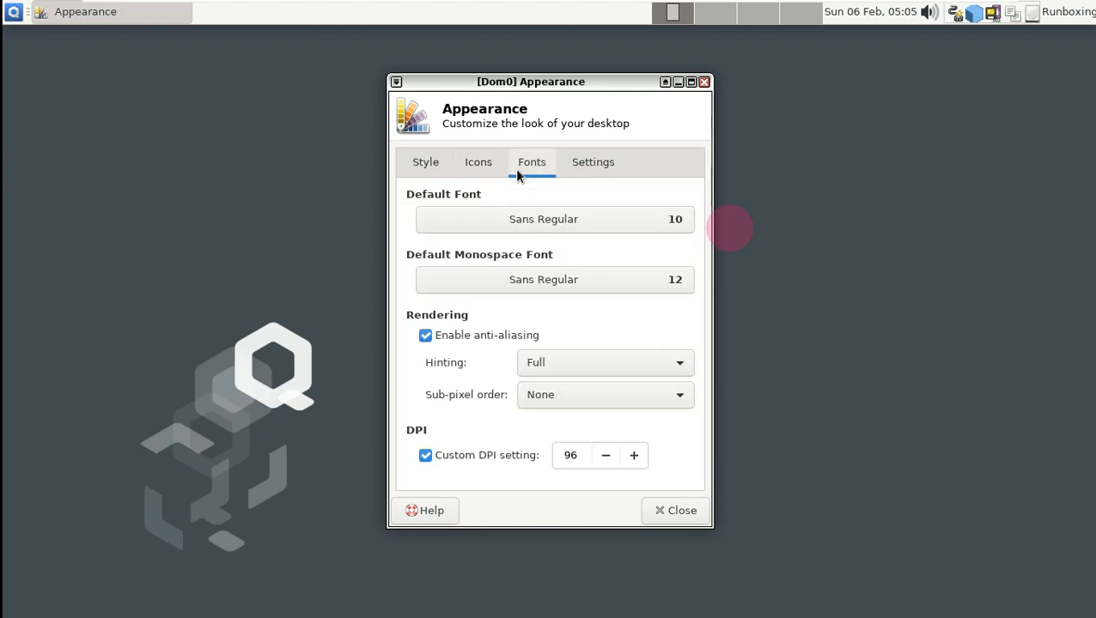
left_click(593, 170)
scroll(580, 222, "down", 1)
scroll(580, 222, "up", 1)
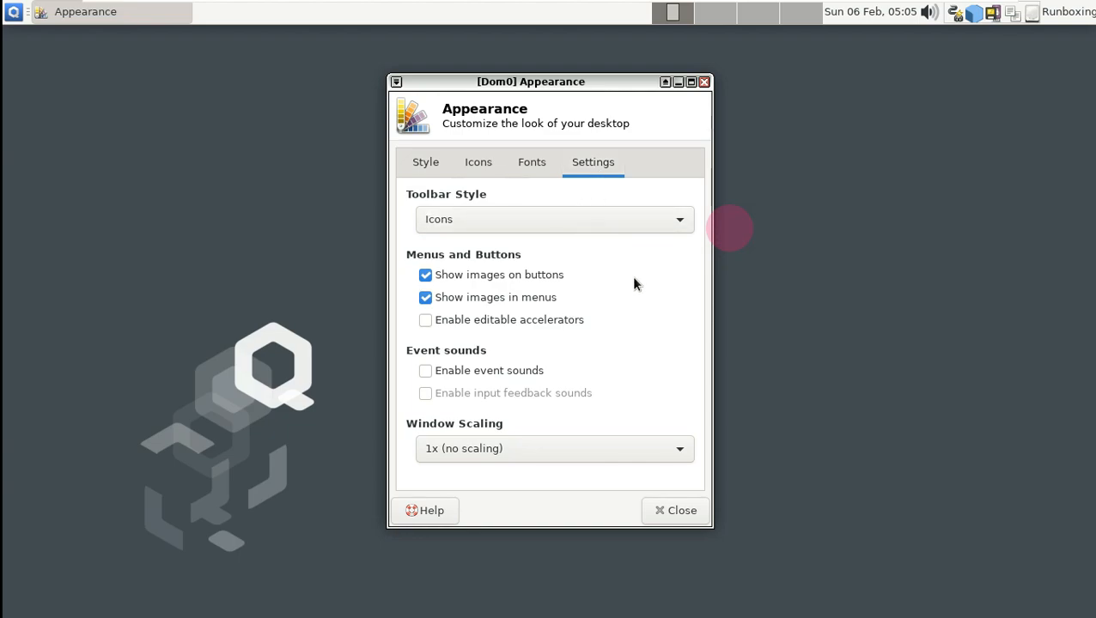
- Close Appearance settings and glance at the session, clipboard and devices tray menus
left_click(704, 83)
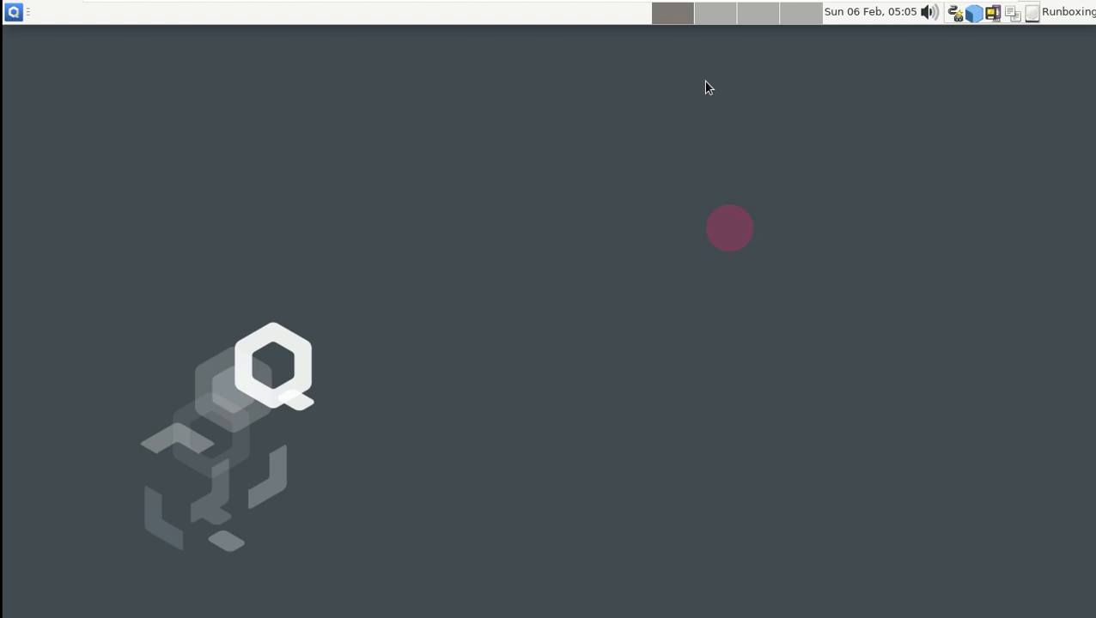
left_click(1044, 14)
left_click(1007, 173)
left_click(1008, 20)
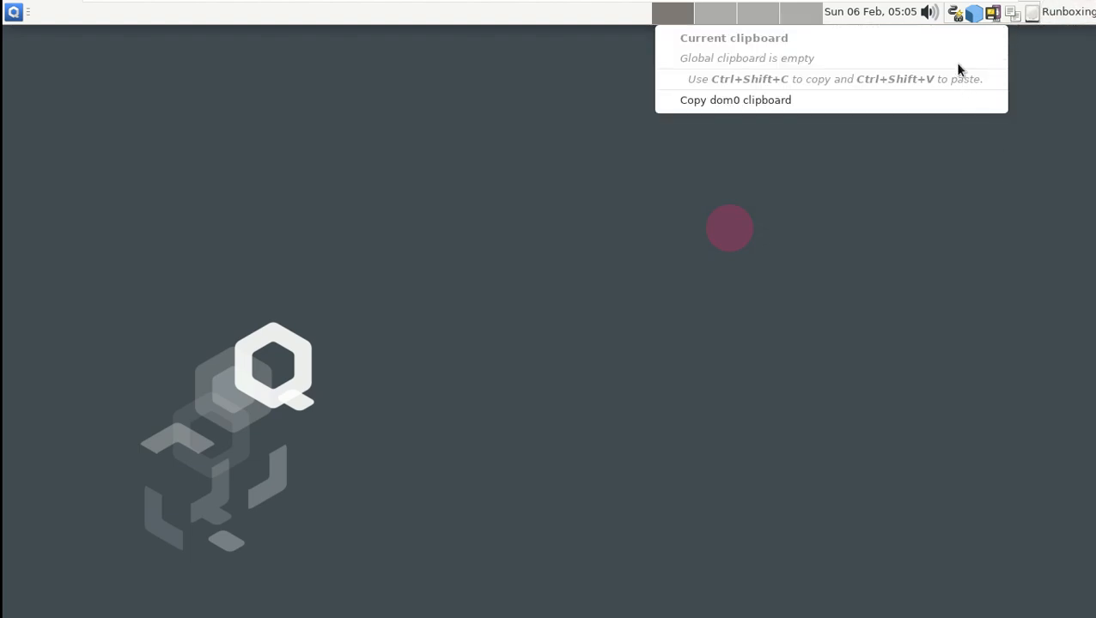
left_click(973, 187)
left_click(993, 15)
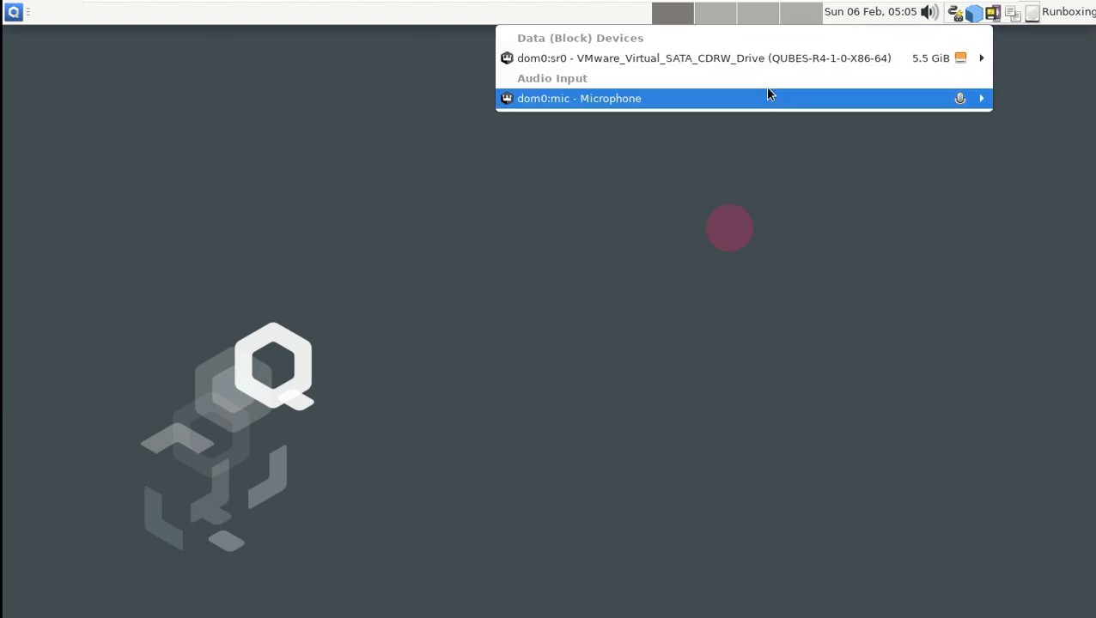
left_click(825, 218)
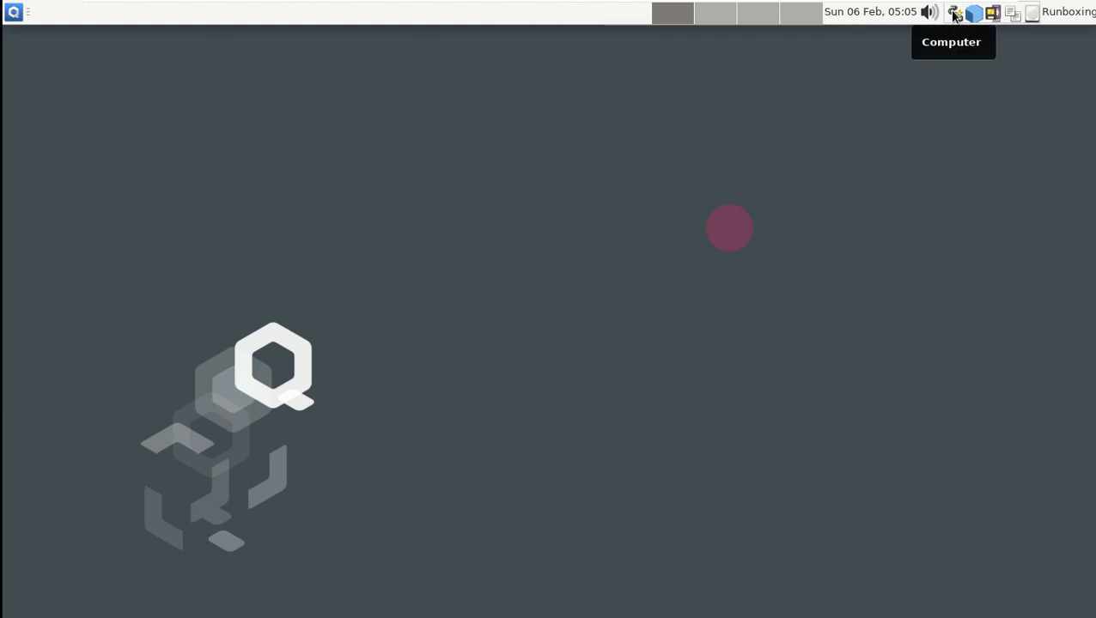
- Raise the speaker and microphone volumes to maximum from the tray
left_click(929, 15)
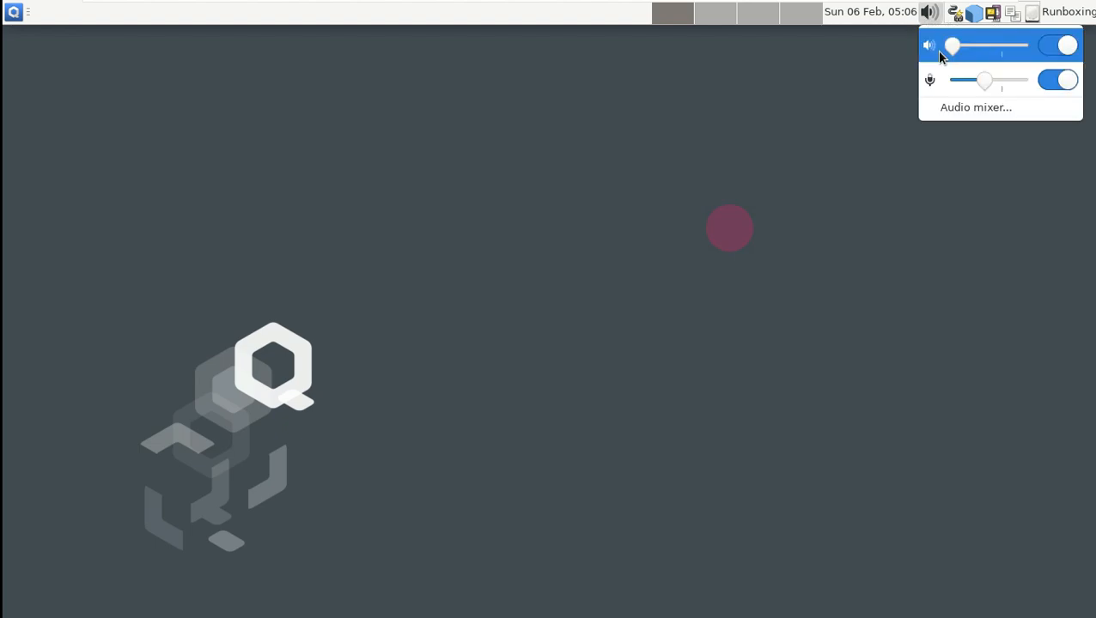
left_click_drag(952, 45, 1027, 46)
left_click(1012, 82)
- Browse the audio mixer's Playback, Recording, Output and Input Devices tabs, then close it
left_click(991, 106)
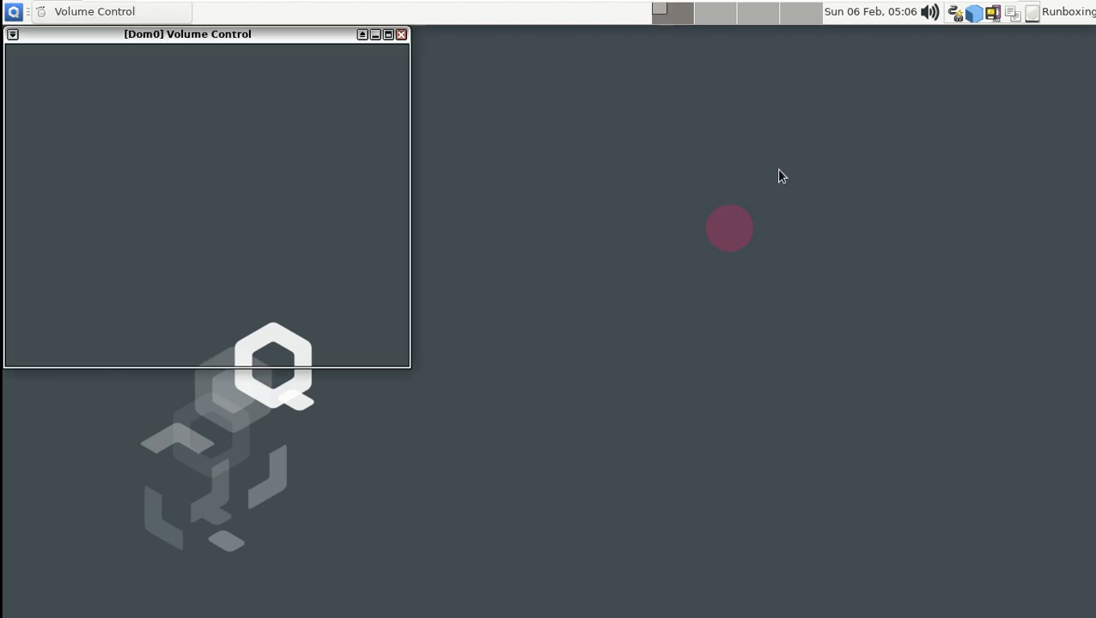
left_click_drag(255, 36, 497, 118)
left_click(276, 146)
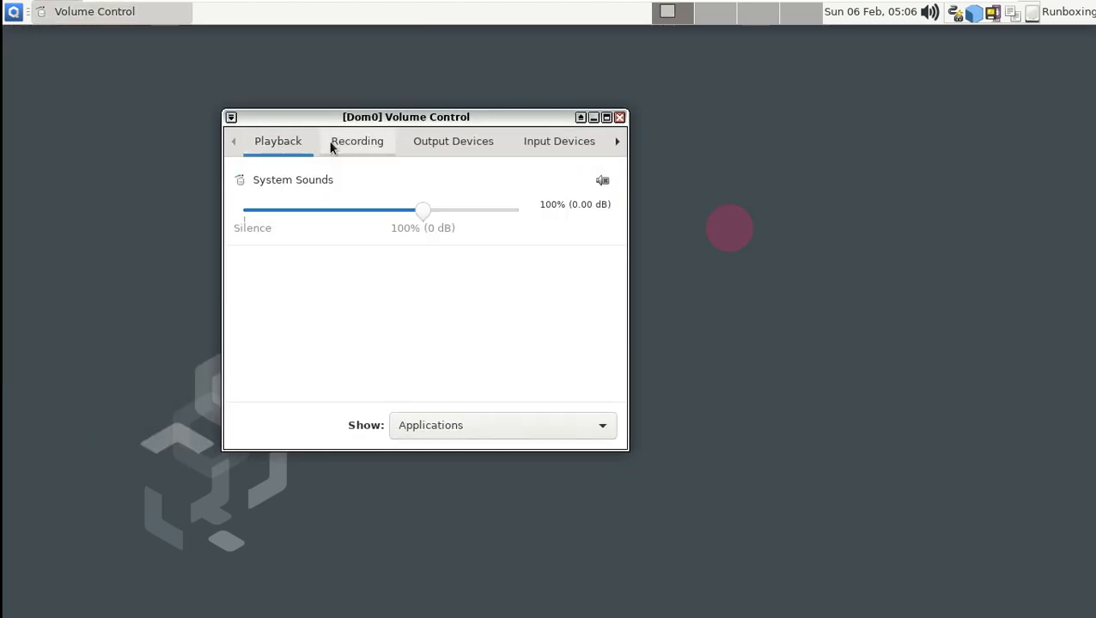
left_click(352, 143)
left_click(453, 142)
left_click(548, 144)
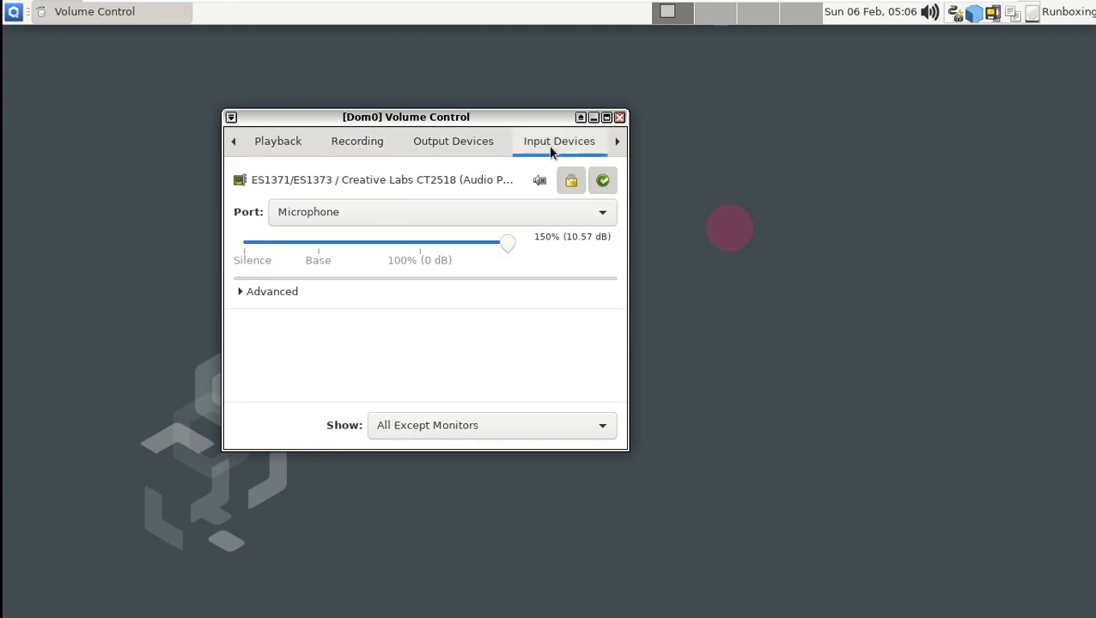
left_click(620, 116)
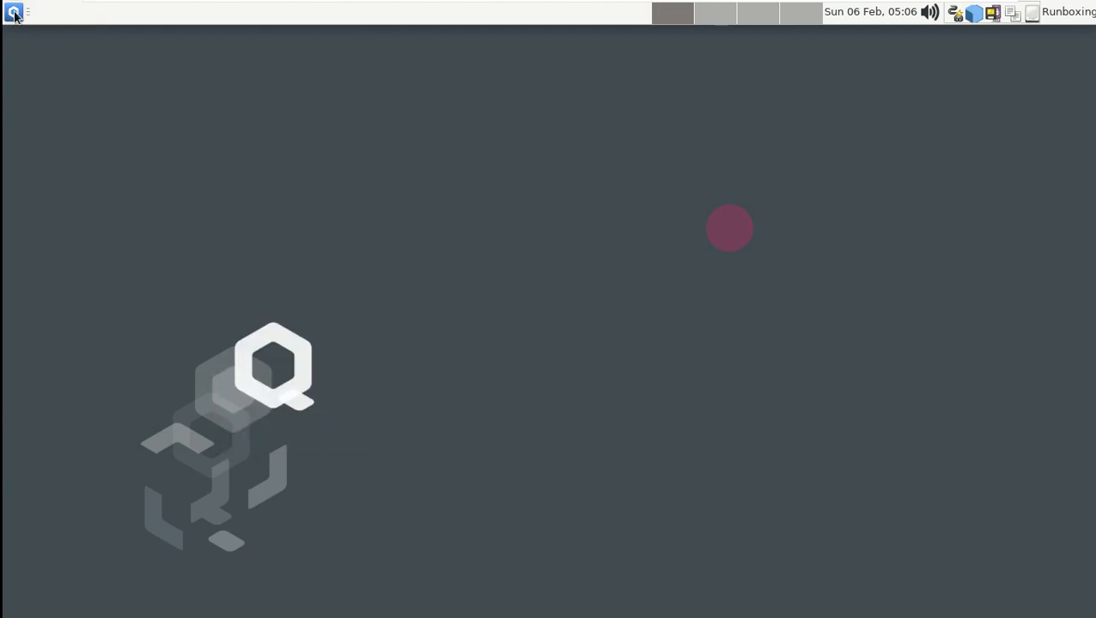
- Review File Manager Settings' Side Pane, Behavior and Advanced tabs, then close without changes
left_click(14, 15)
mouse_move(59, 78)
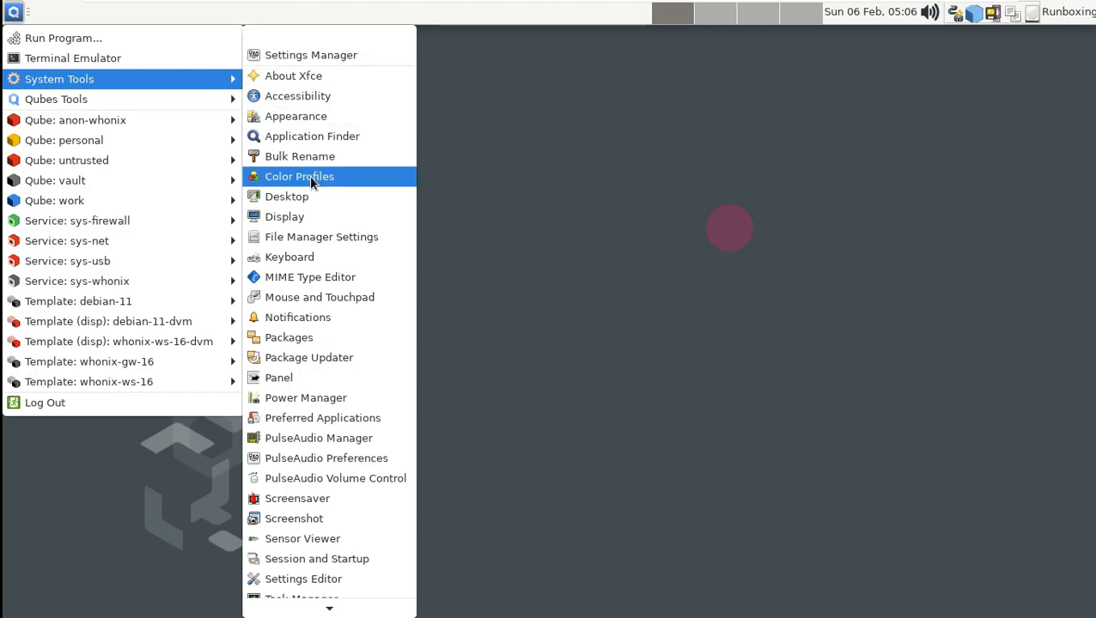
scroll(316, 155, "down", 1)
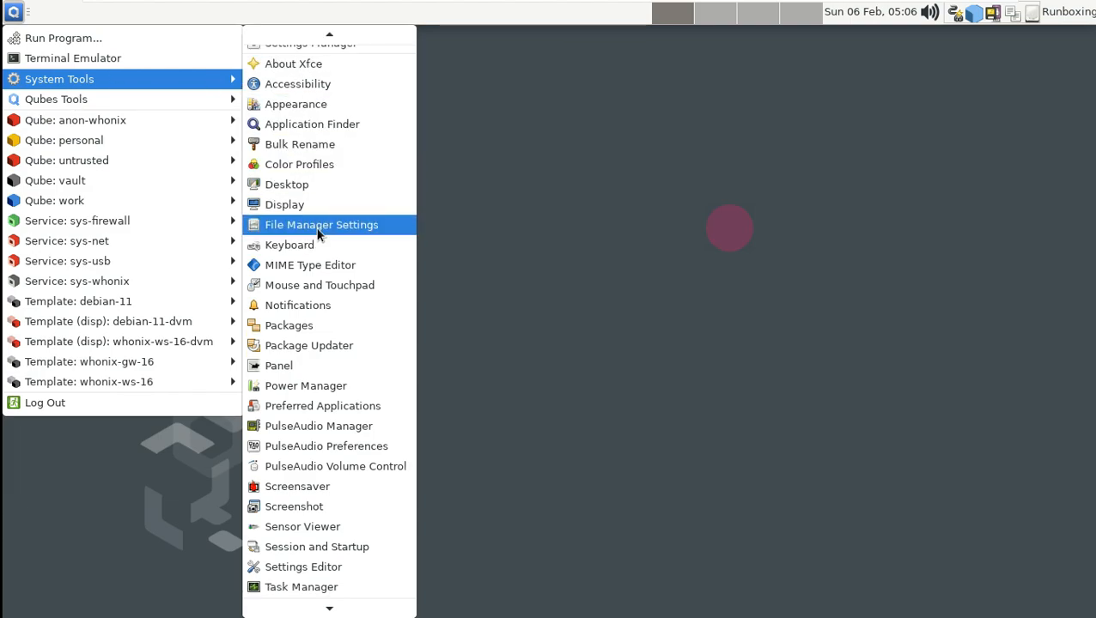
left_click(316, 227)
left_click(499, 164)
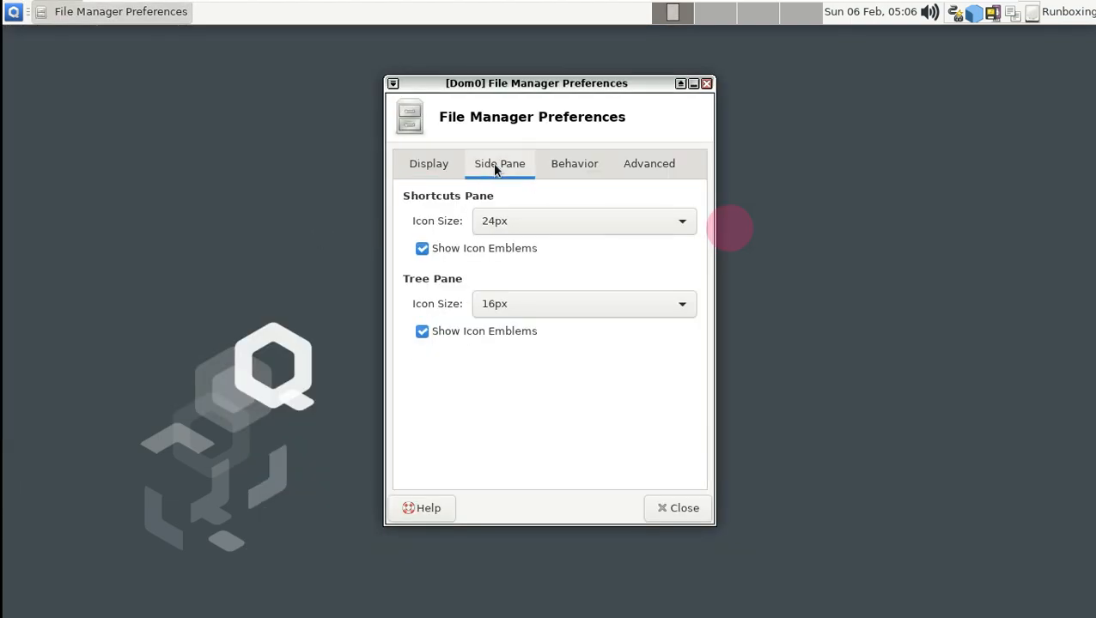
left_click(574, 164)
left_click(648, 164)
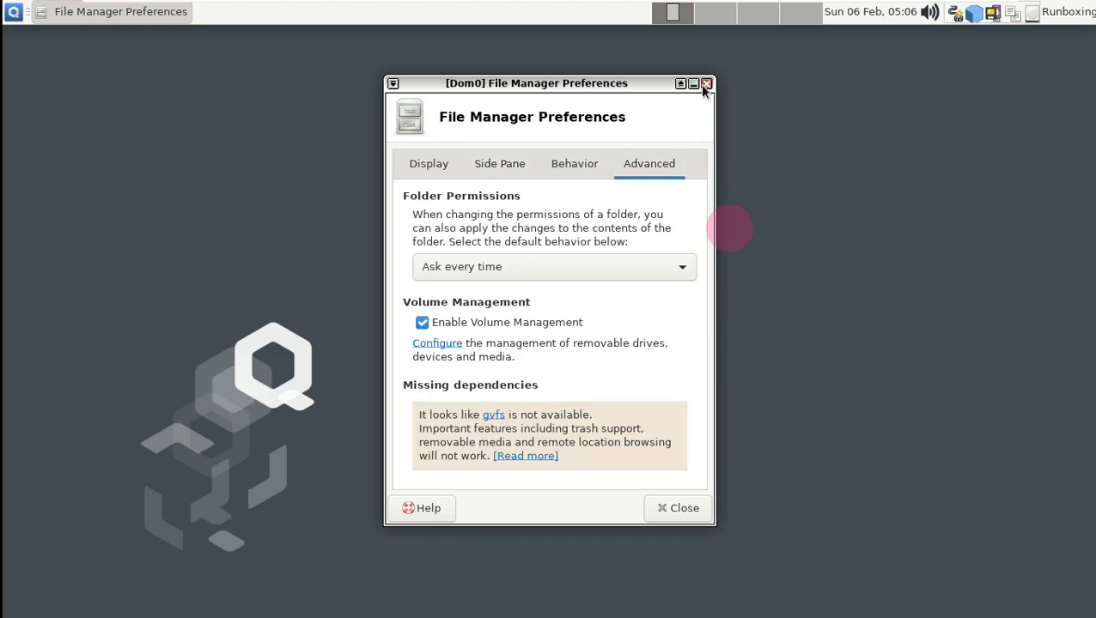
left_click(706, 83)
left_click(15, 13)
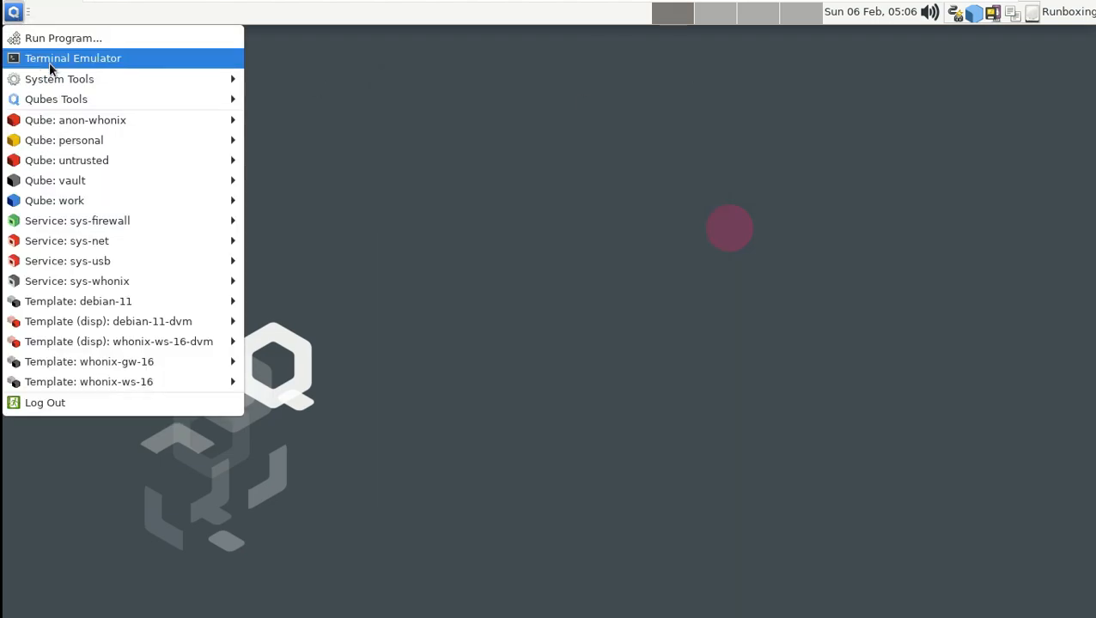
- Launch Task Manager from the menu and view its About information
mouse_move(57, 78)
scroll(307, 198, "down", 2)
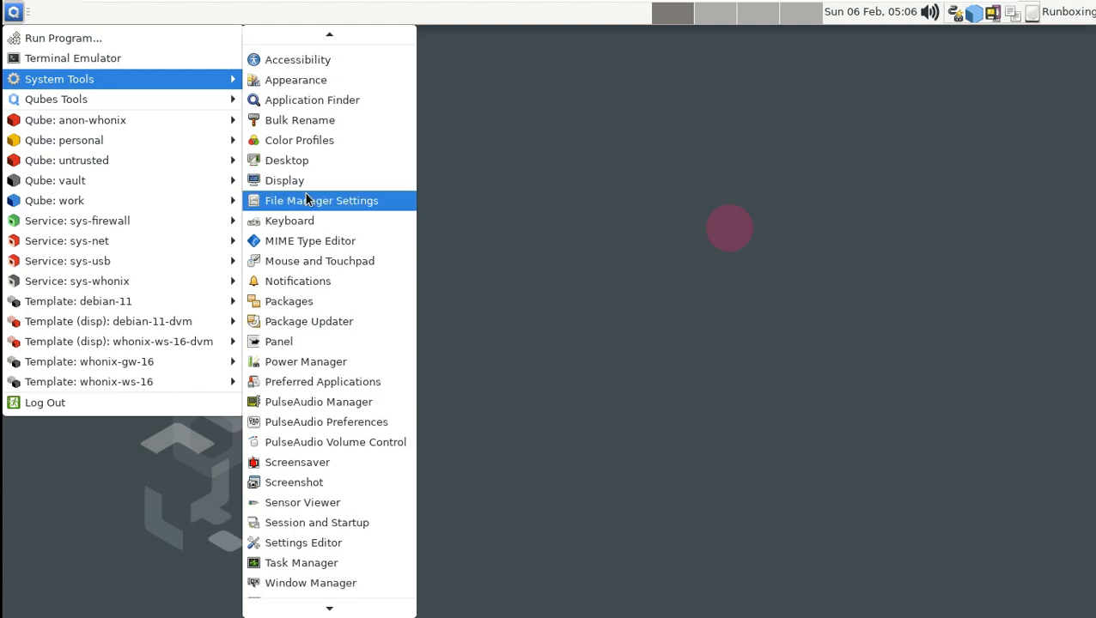
scroll(383, 260, "down", 2)
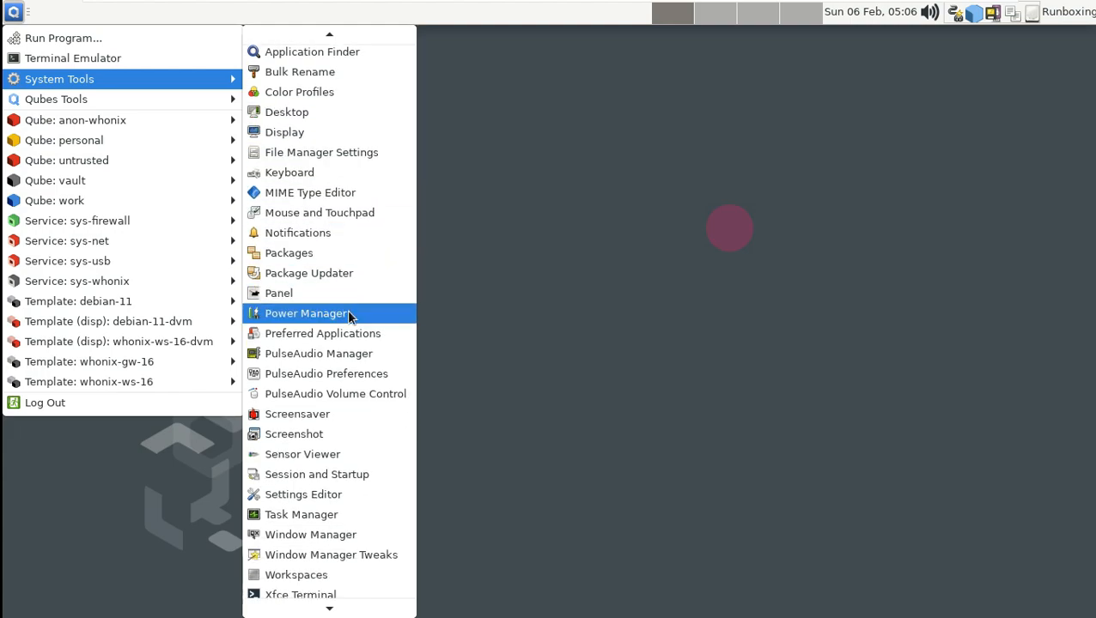
left_click(327, 481)
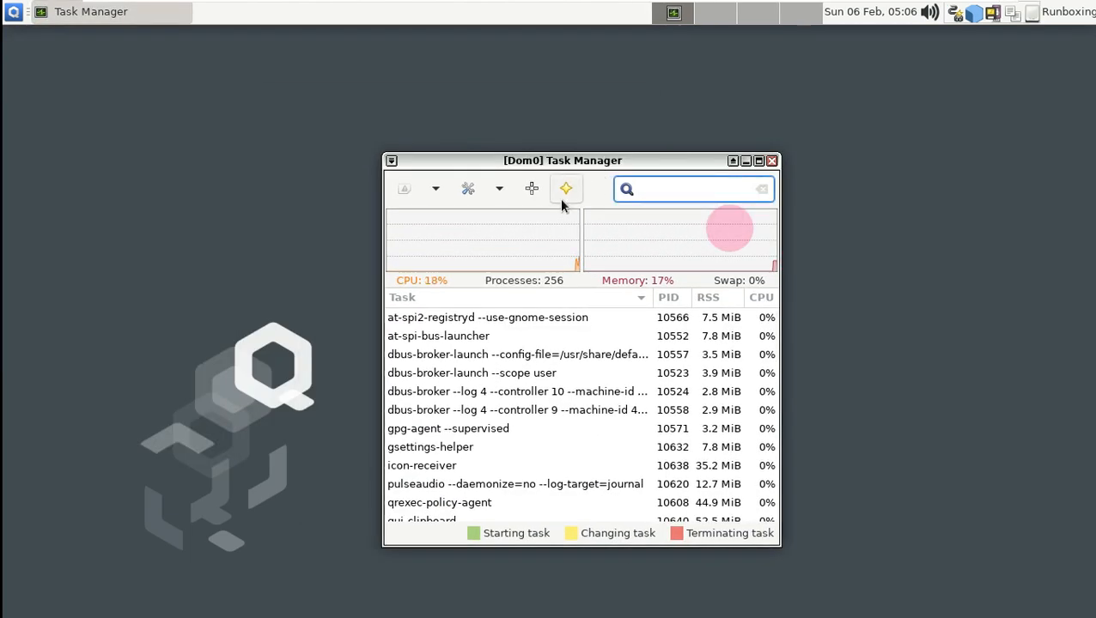
left_click(563, 197)
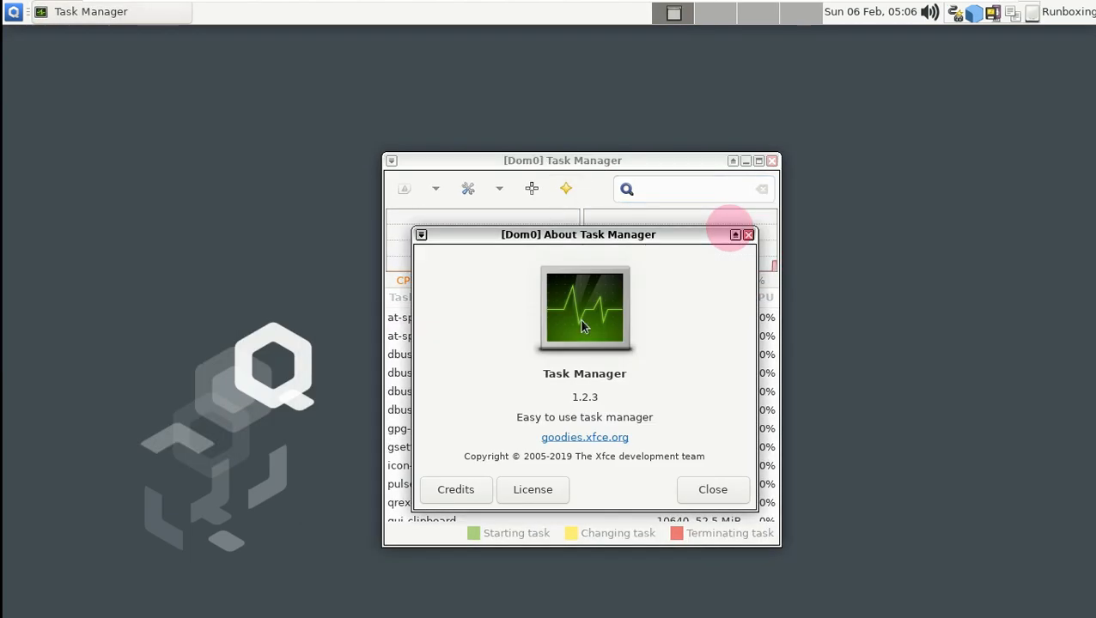
left_click(725, 497)
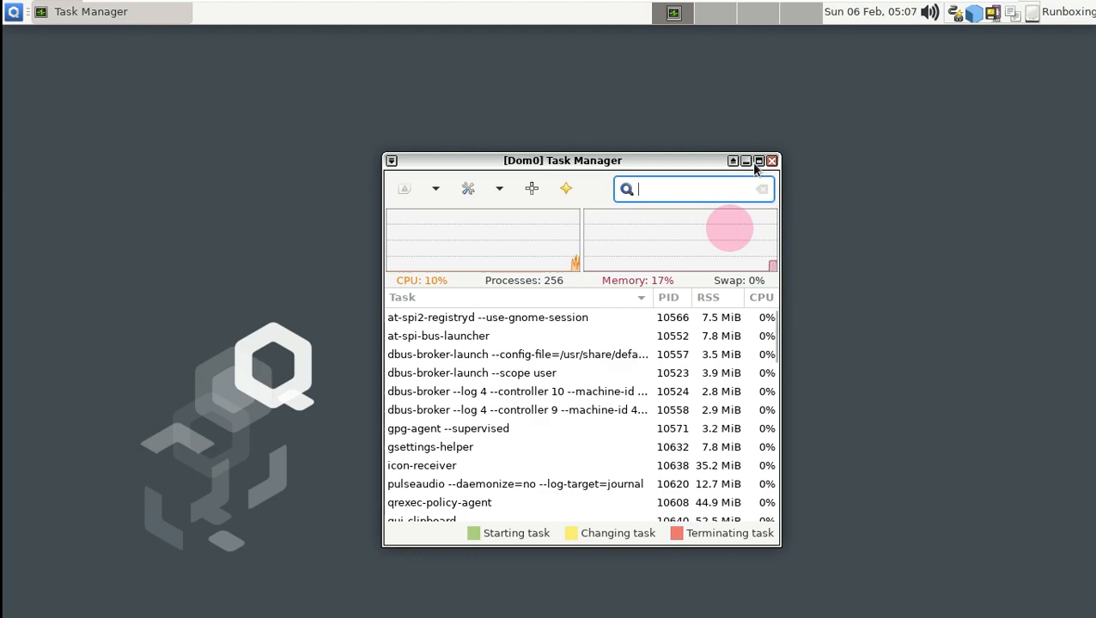
- Maximize Task Manager, scroll through the process list, then close it
left_click(759, 161)
scroll(239, 271, "down", 5)
scroll(242, 277, "up", 1)
scroll(242, 277, "down", 1)
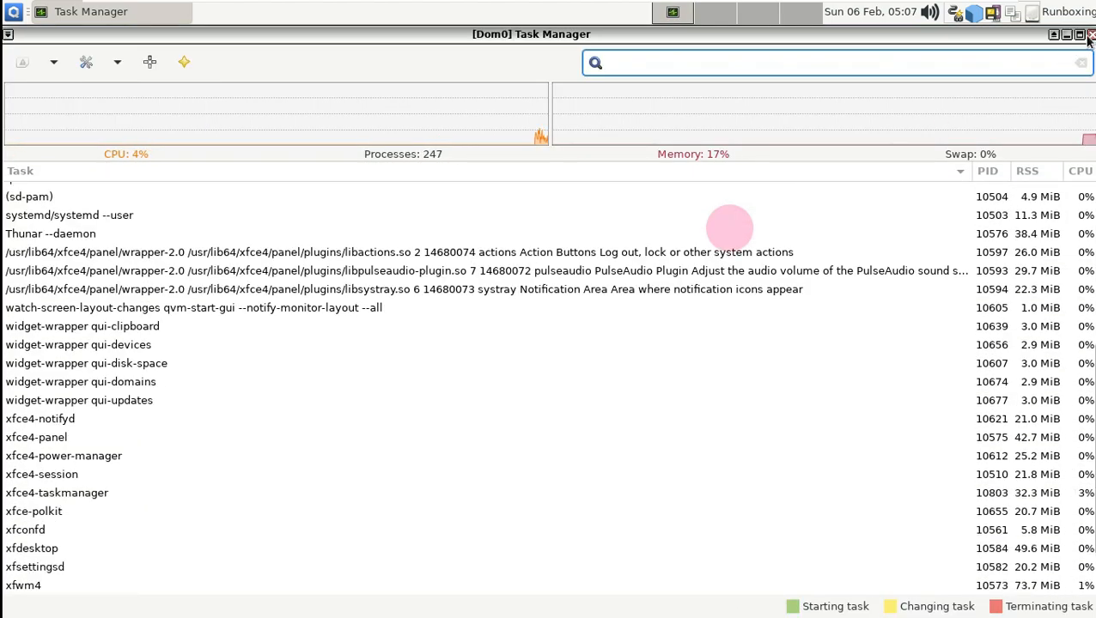
left_click(1090, 34)
- Open Qubes Global Settings and read the Qubes R4.1 release notes
left_click(13, 12)
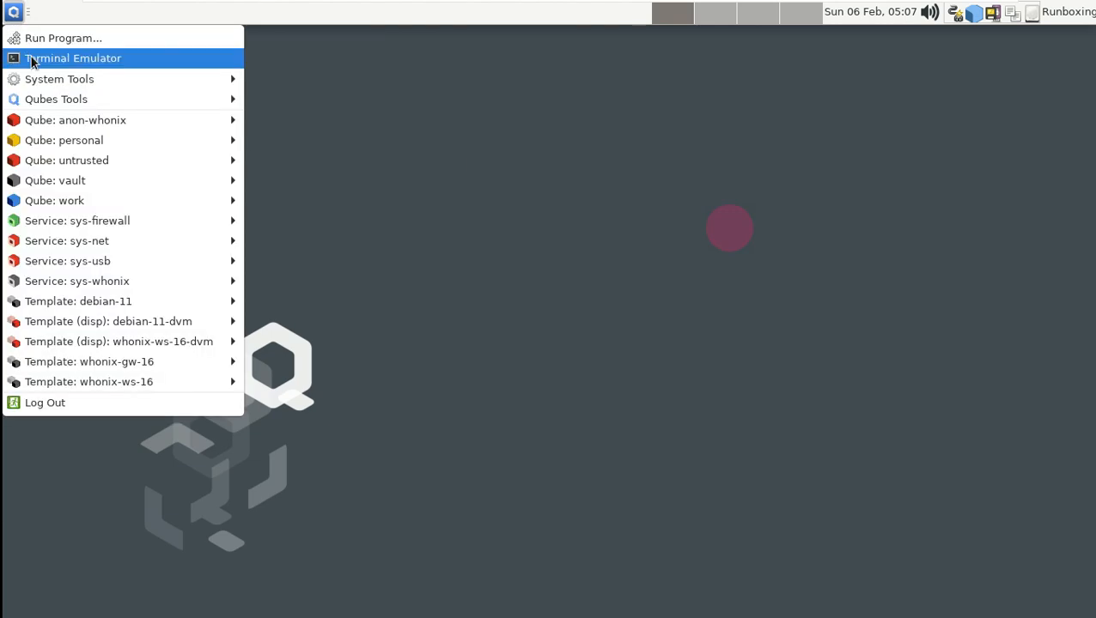
mouse_move(47, 81)
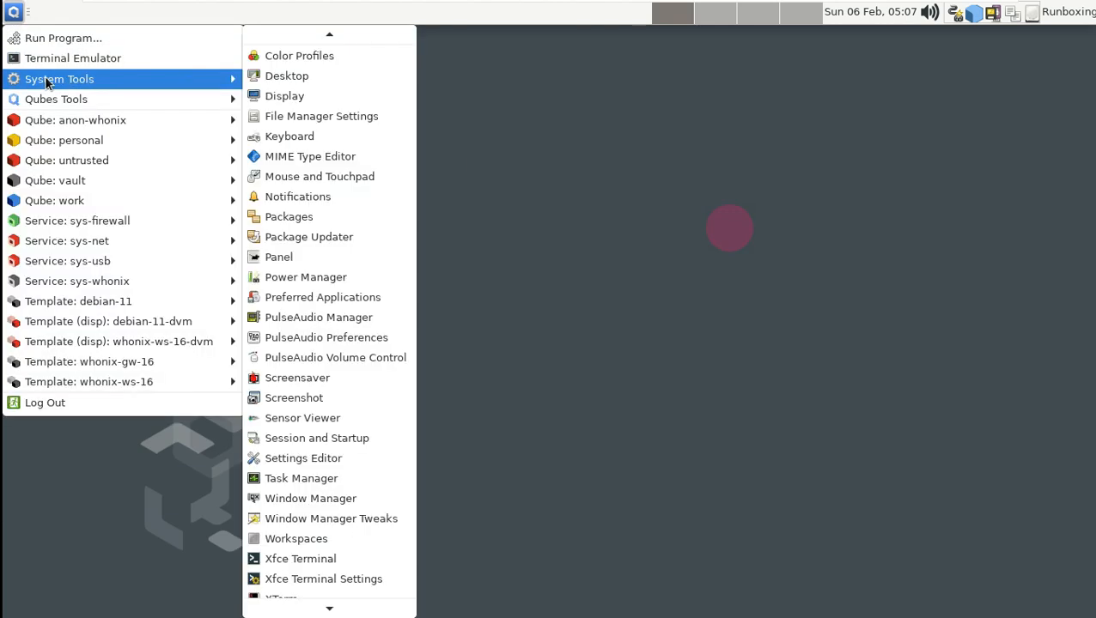
mouse_move(176, 100)
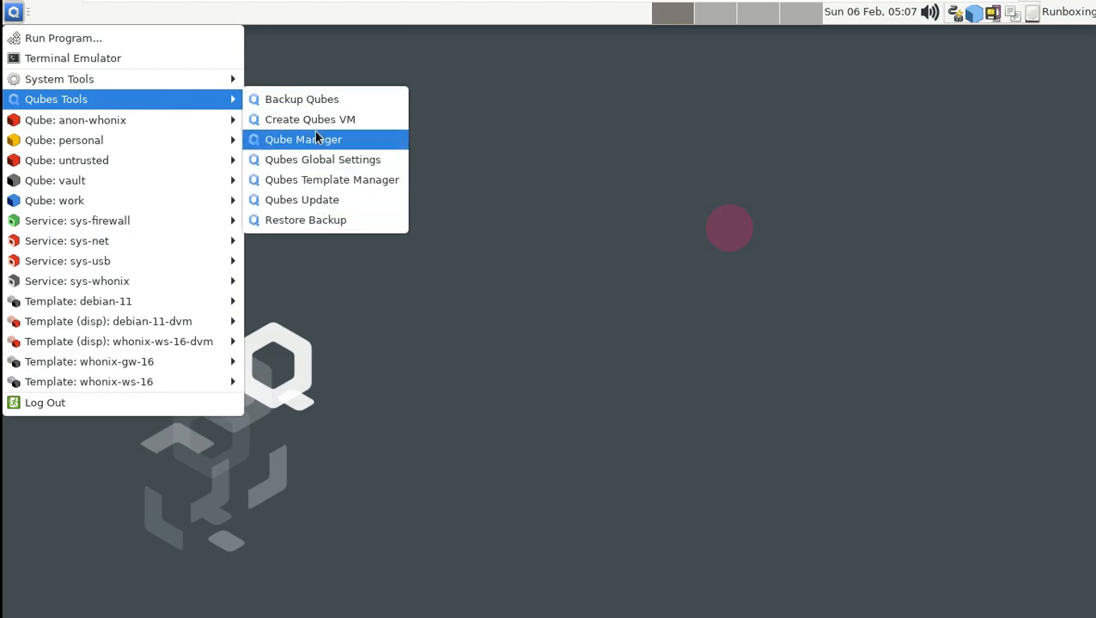
left_click(326, 161)
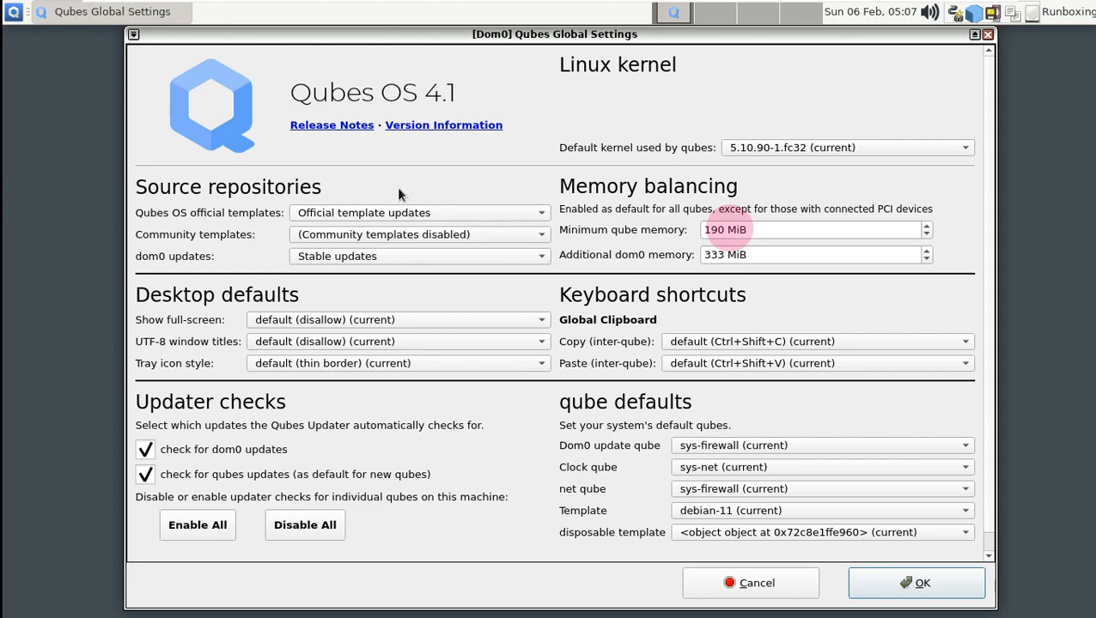
left_click(366, 126)
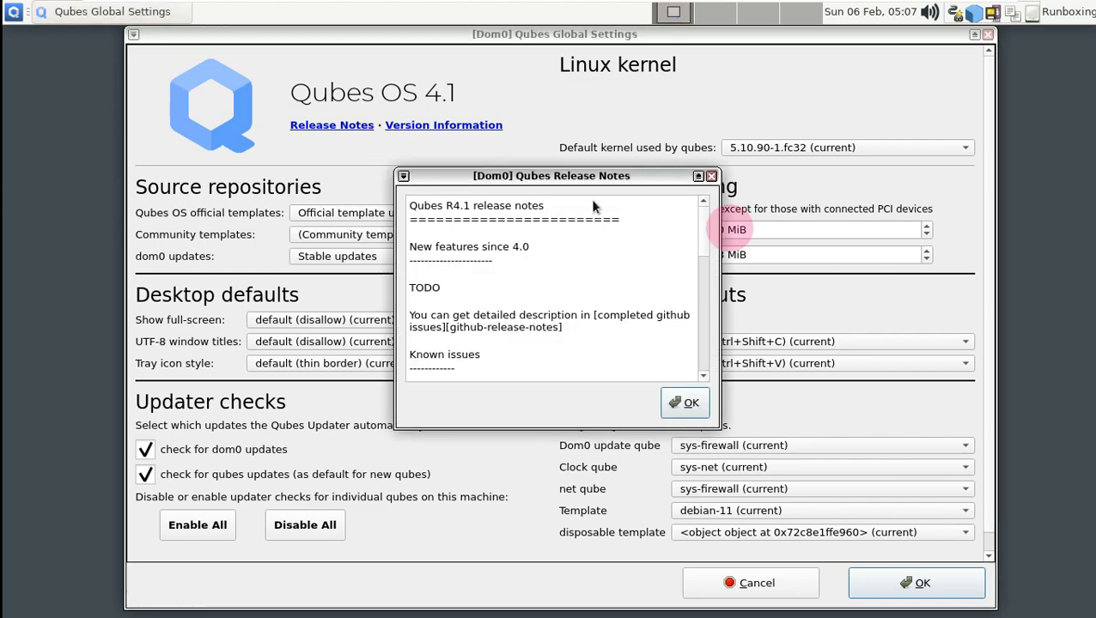
scroll(676, 266, "down", 6)
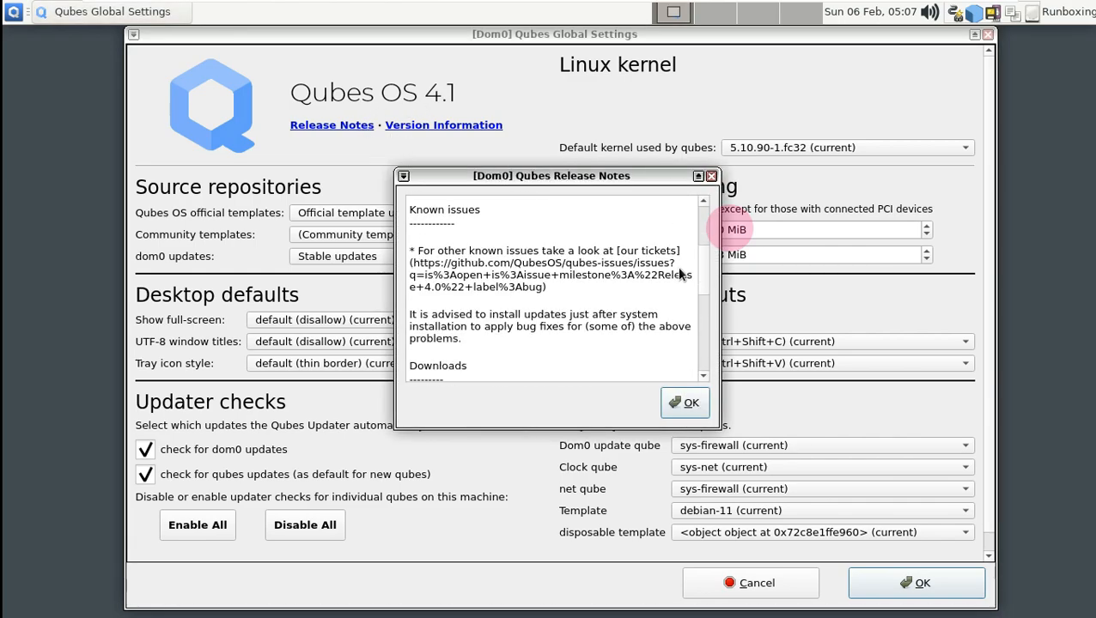
left_click(684, 403)
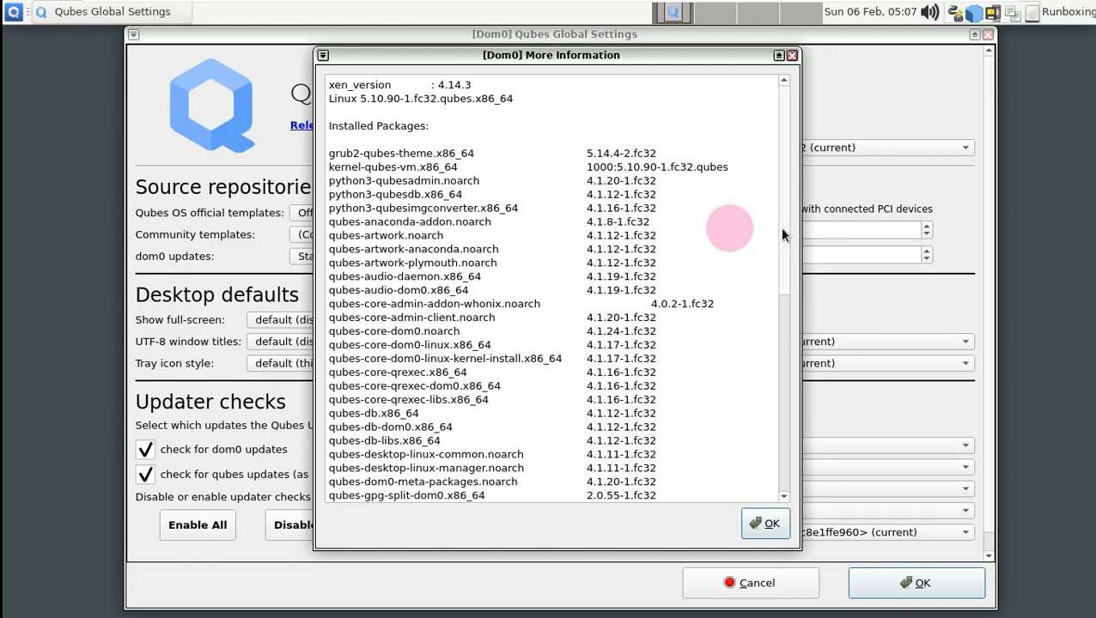
- Scroll the installed package version list, then close it and Global Settings unchanged
left_click_drag(781, 234, 775, 431)
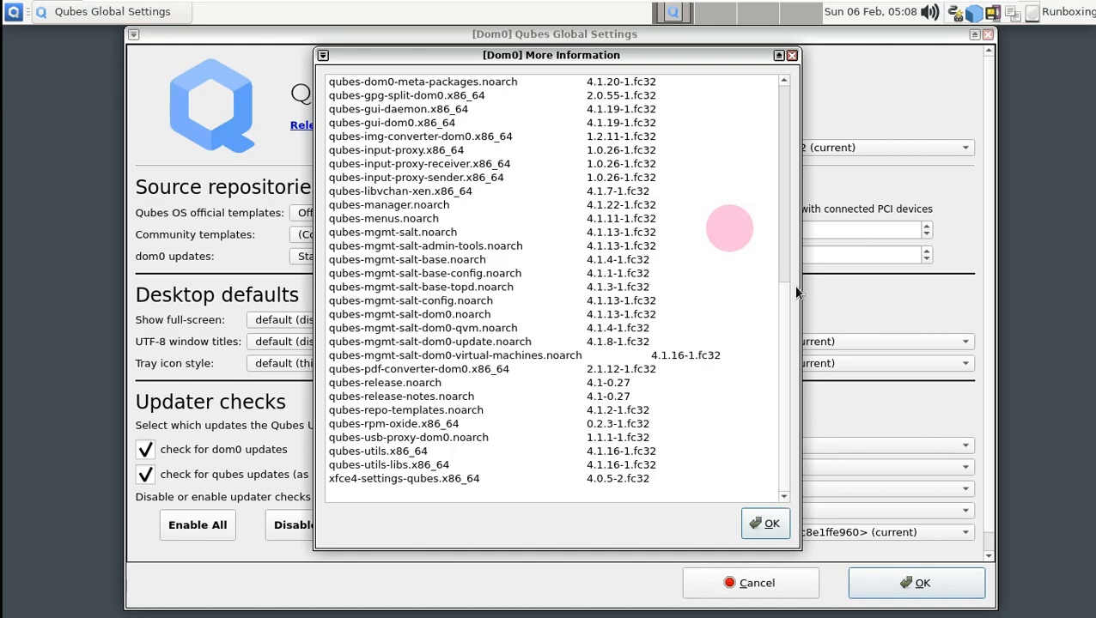
left_click(772, 523)
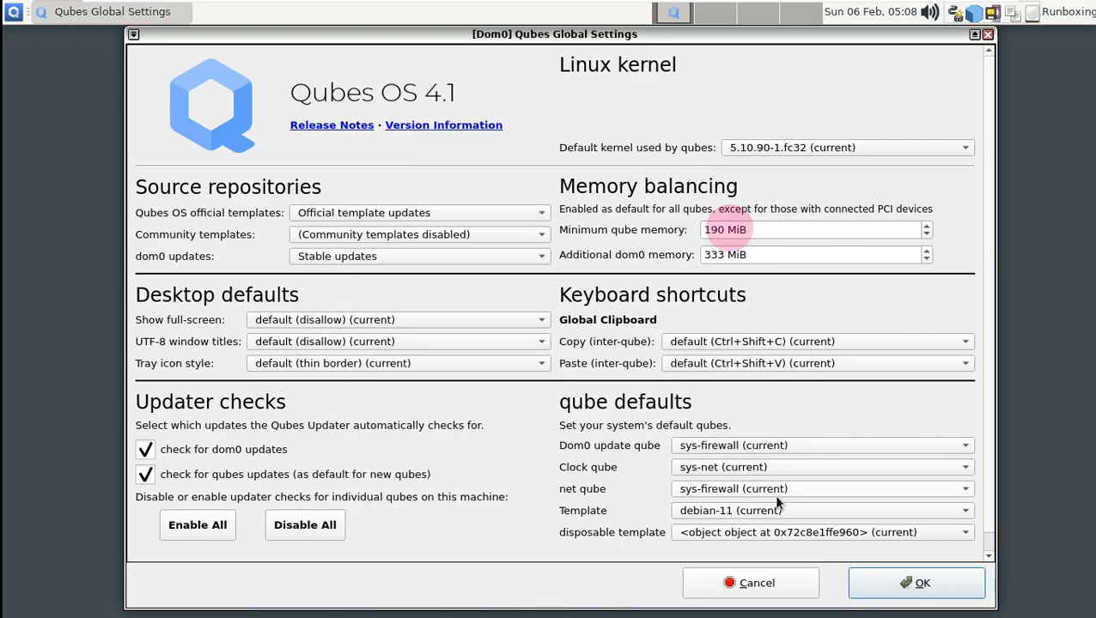
left_click(885, 581)
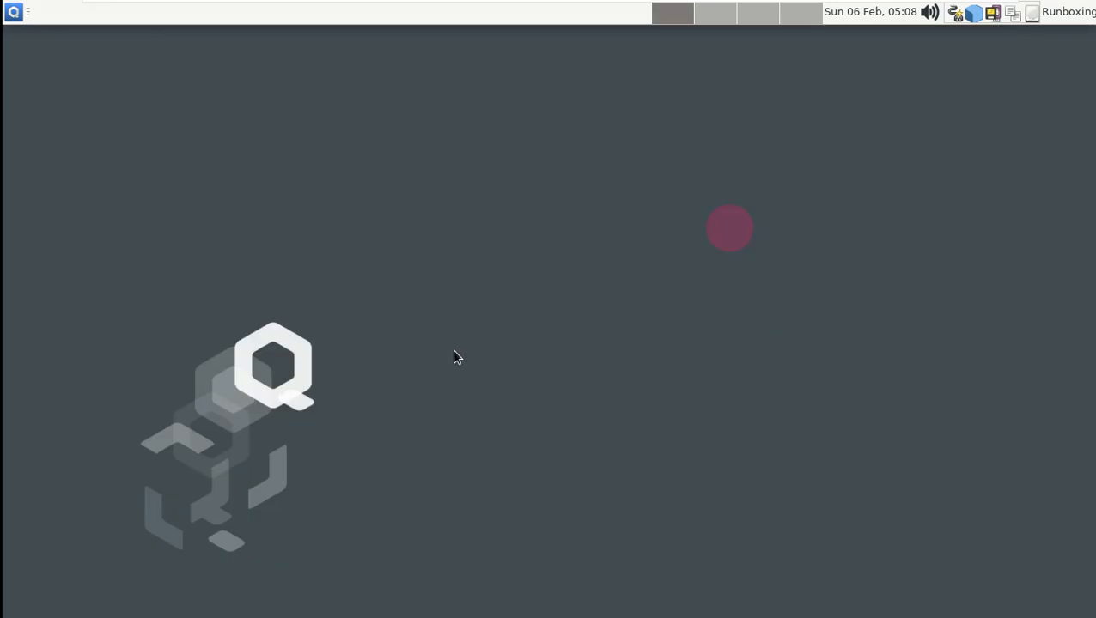
- Set the orange flower photo as the desktop wallpaper in Desktop Settings
right_click(309, 108)
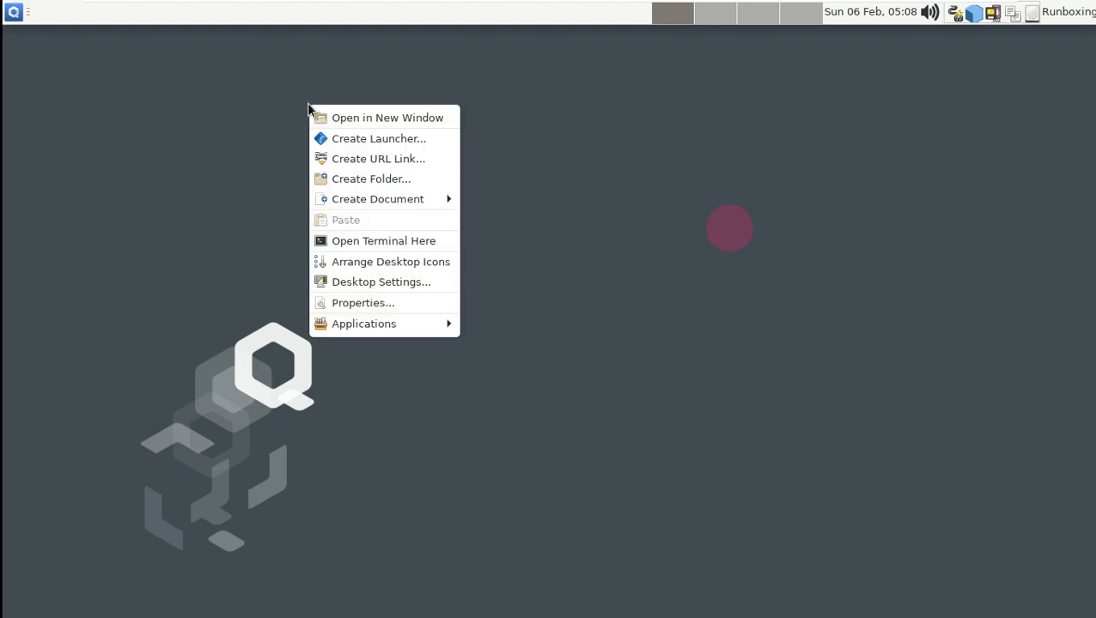
left_click(367, 282)
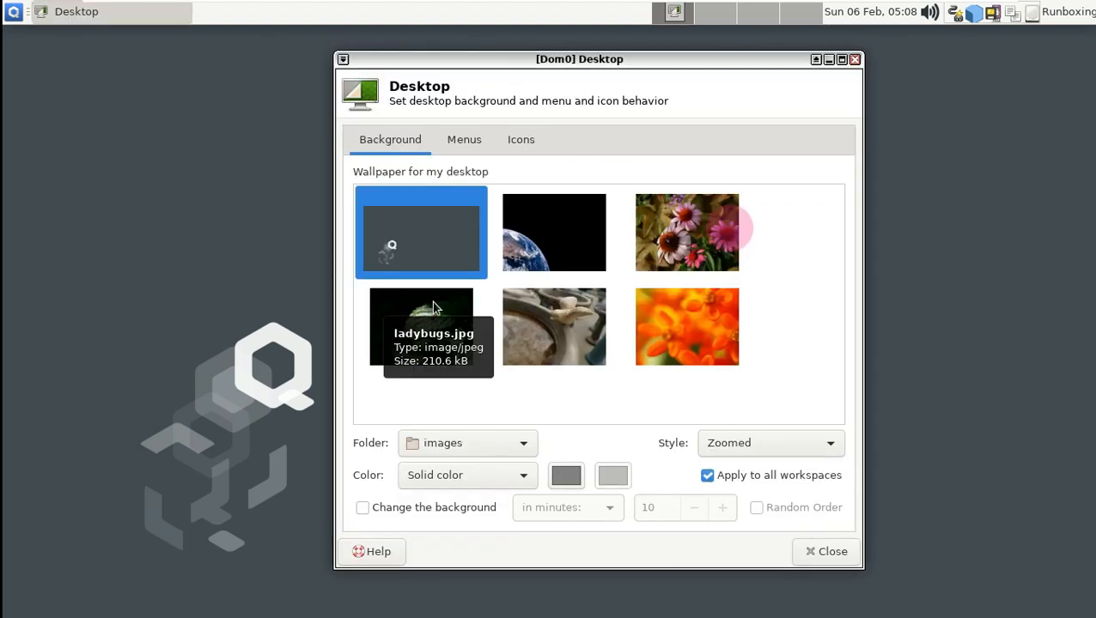
left_click(678, 335)
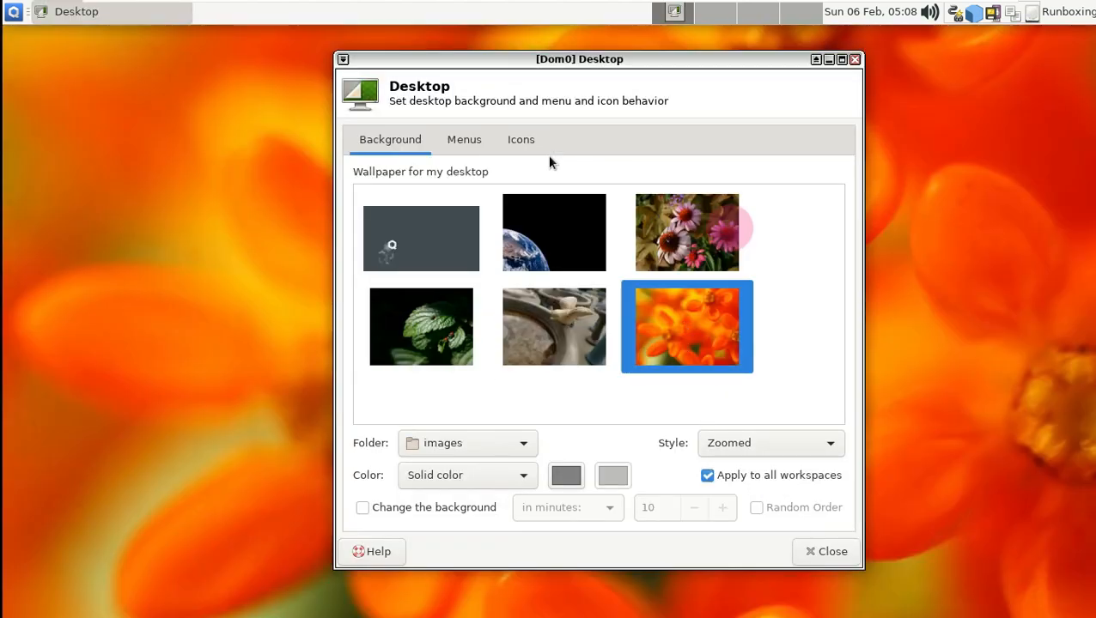
- Enable the Home, Filesystem, Trash and Removable Devices default desktop icons
left_click(460, 142)
left_click(521, 140)
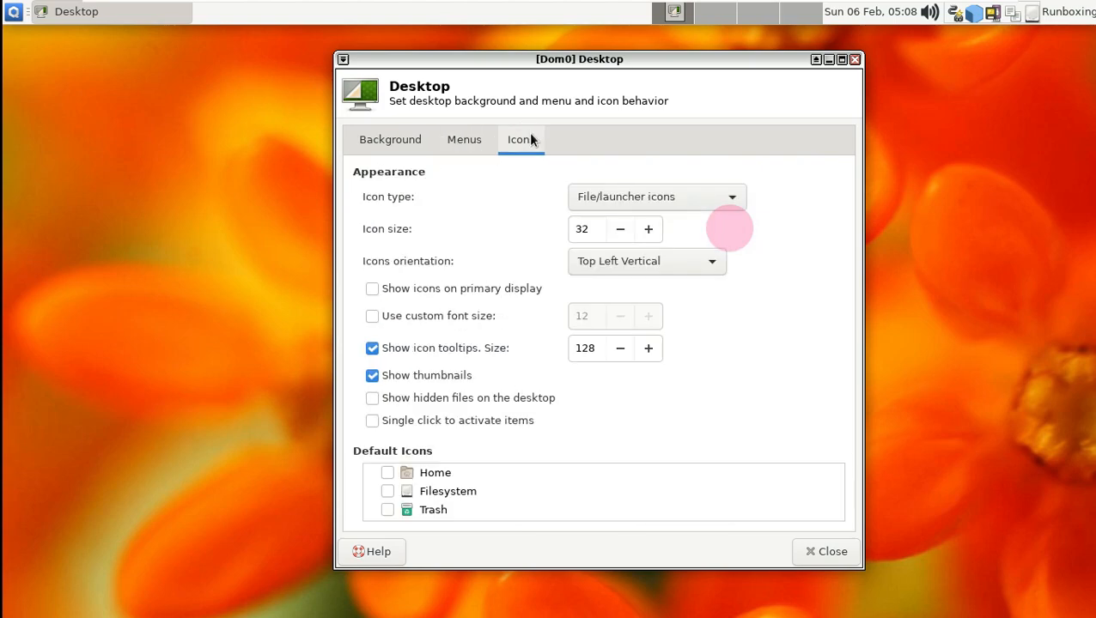
scroll(391, 488, "down", 1)
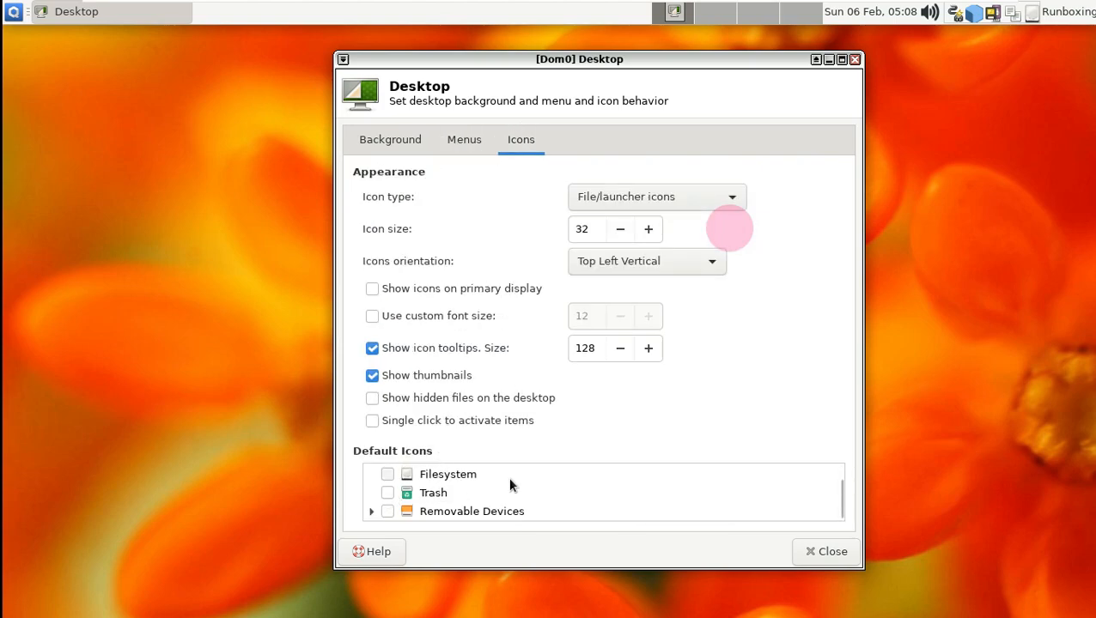
left_click(841, 60)
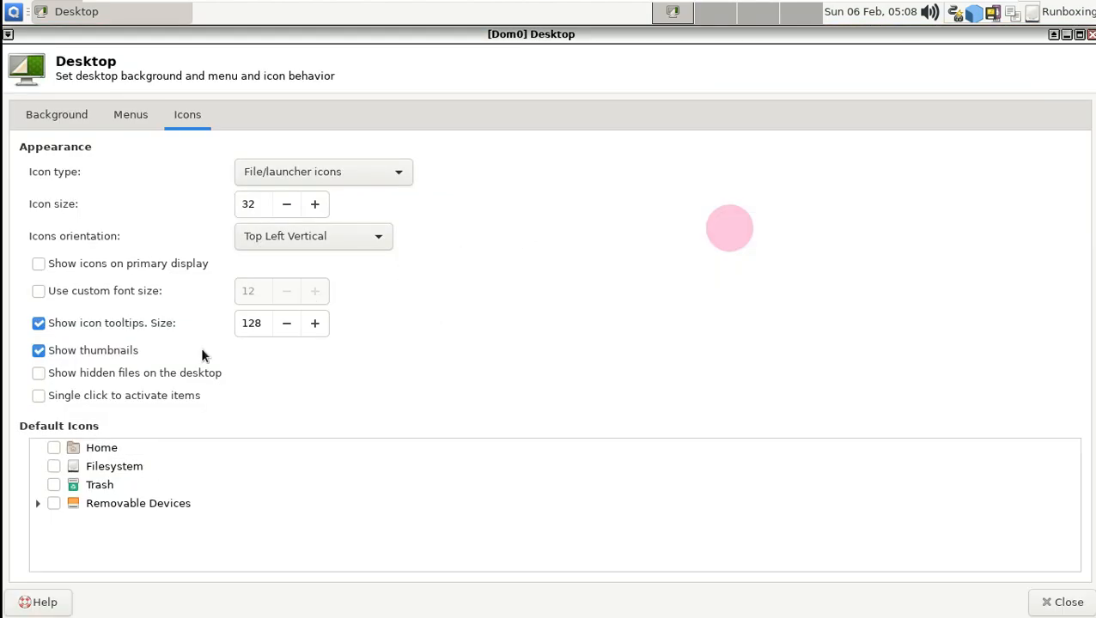
left_click(54, 448)
left_click(55, 464)
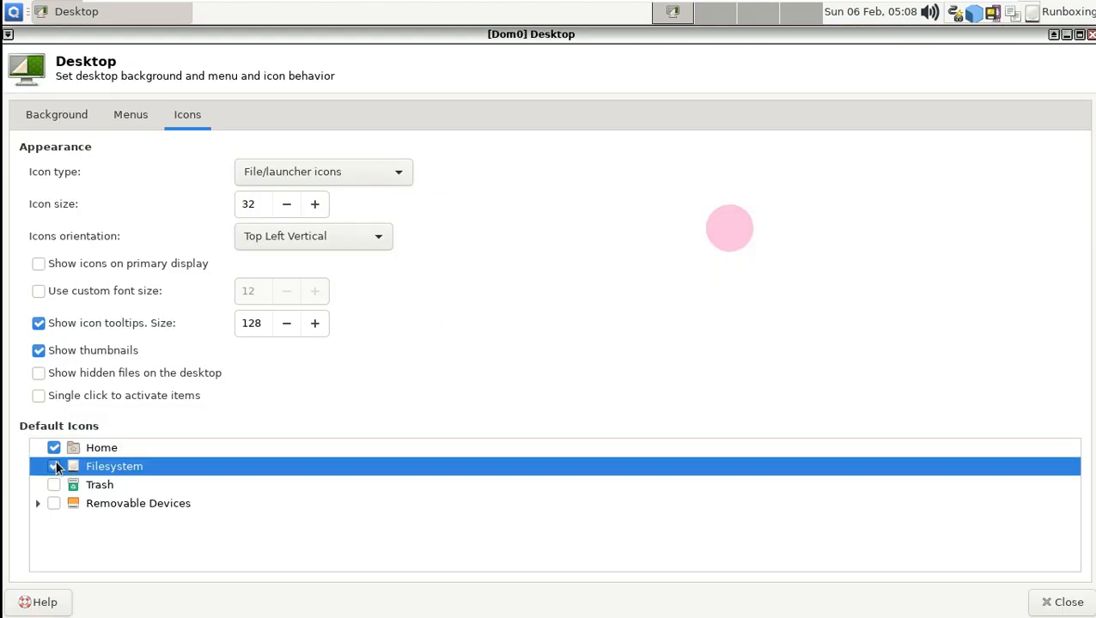
left_click(53, 485)
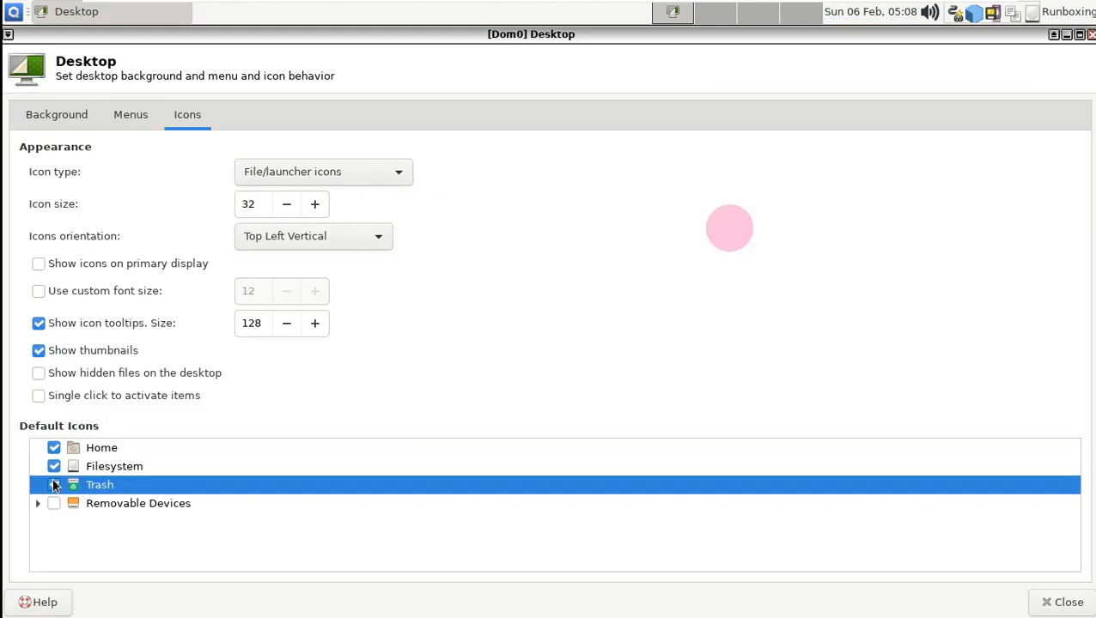
left_click(55, 503)
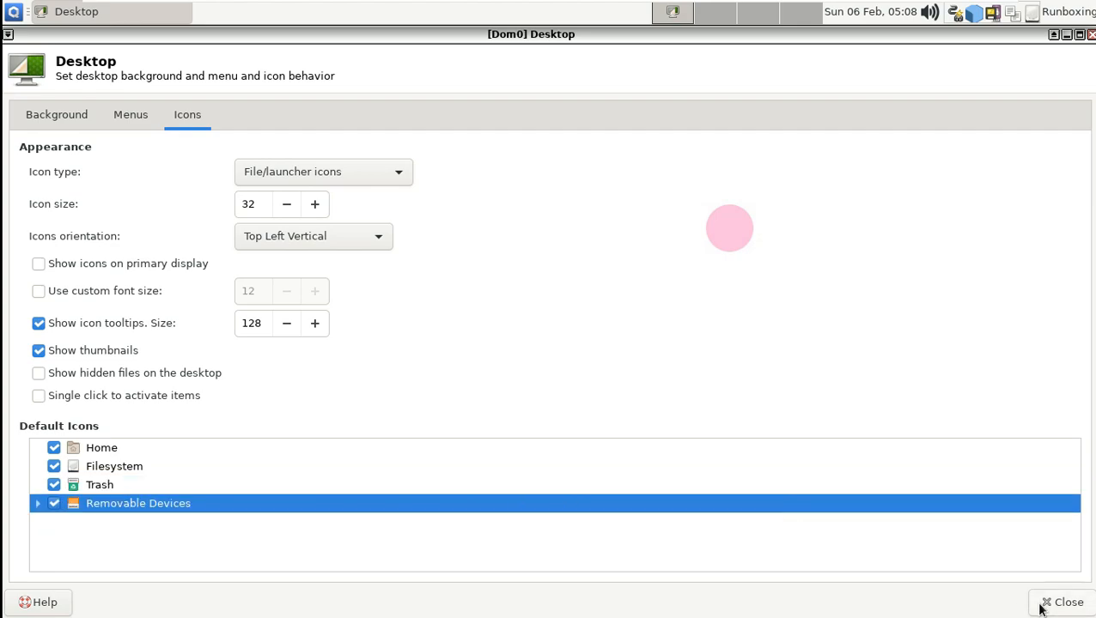
left_click(1040, 601)
right_click(51, 72)
- Open the Home folder in a maximized Thunar and confirm About shows version 1.8.16
left_click(349, 180)
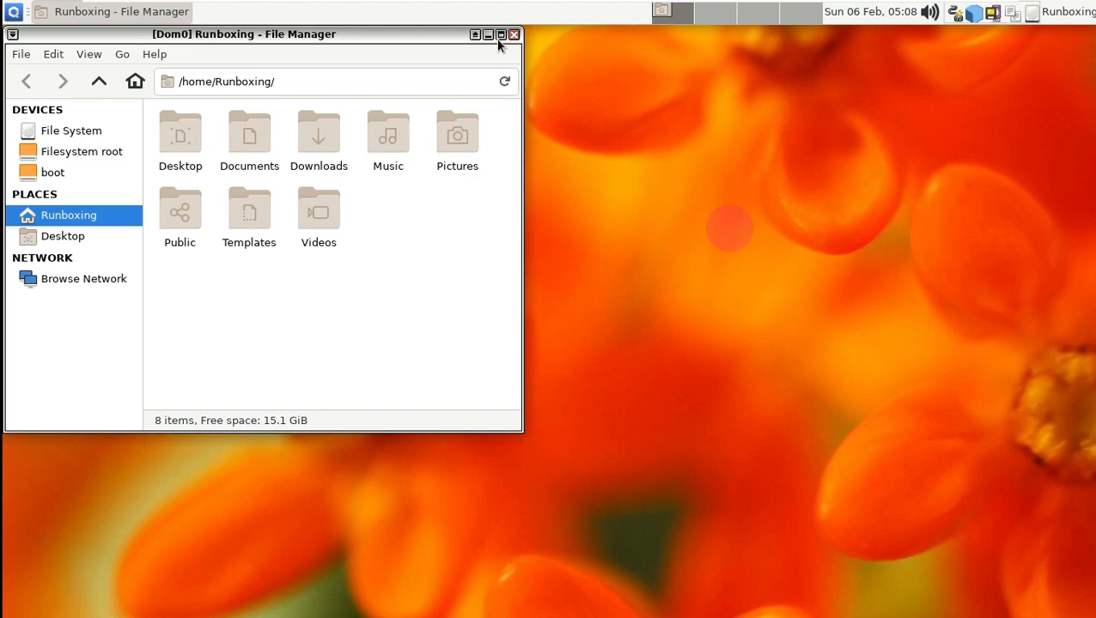
left_click(499, 36)
left_click(152, 54)
left_click(172, 94)
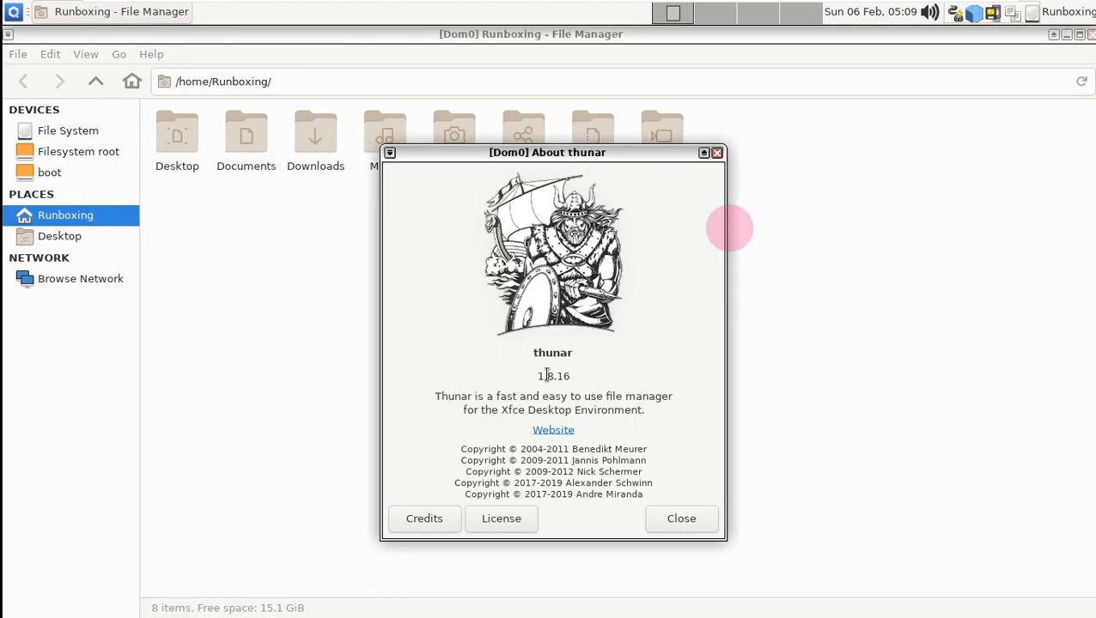
left_click_drag(575, 376, 533, 376)
left_click(692, 518)
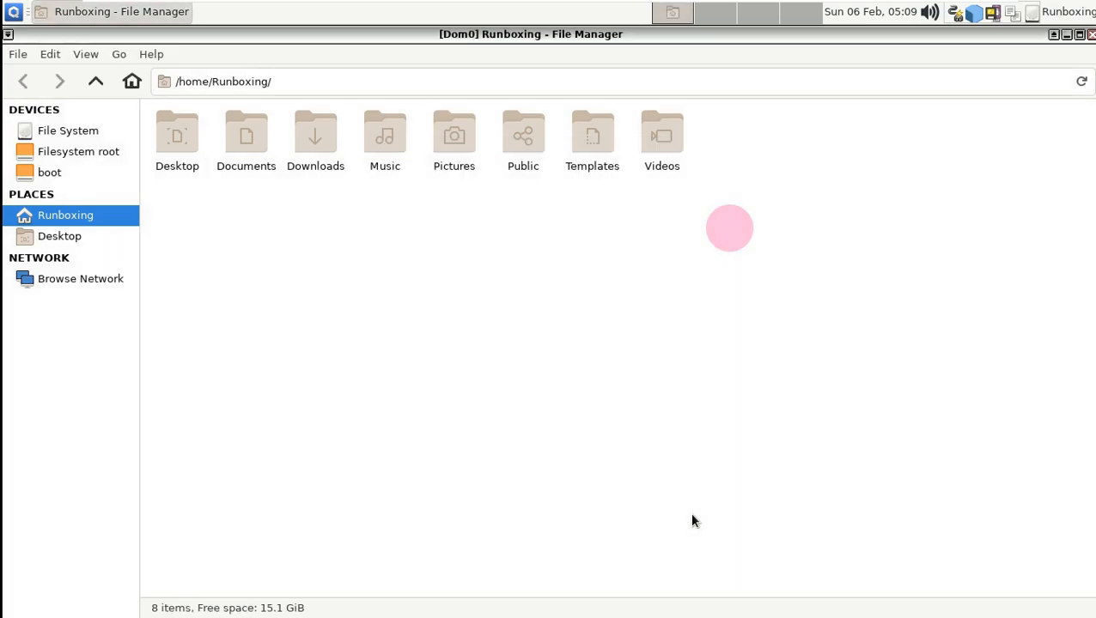
- Close the file manager and open the whonix-ws-16 qube's settings from the application menu
left_click(1089, 34)
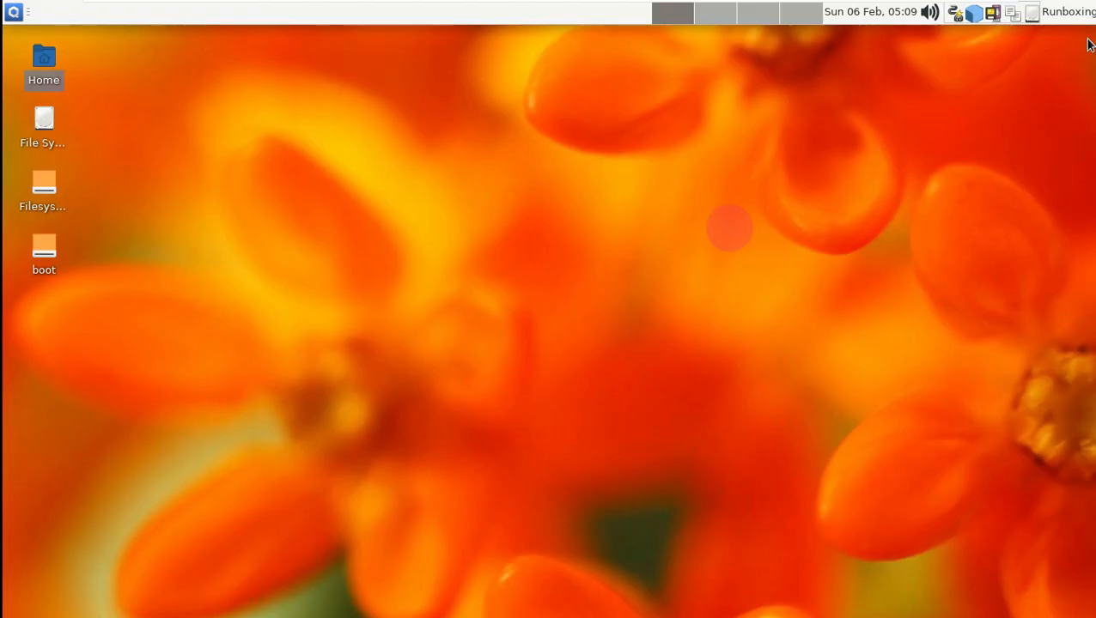
left_click(12, 12)
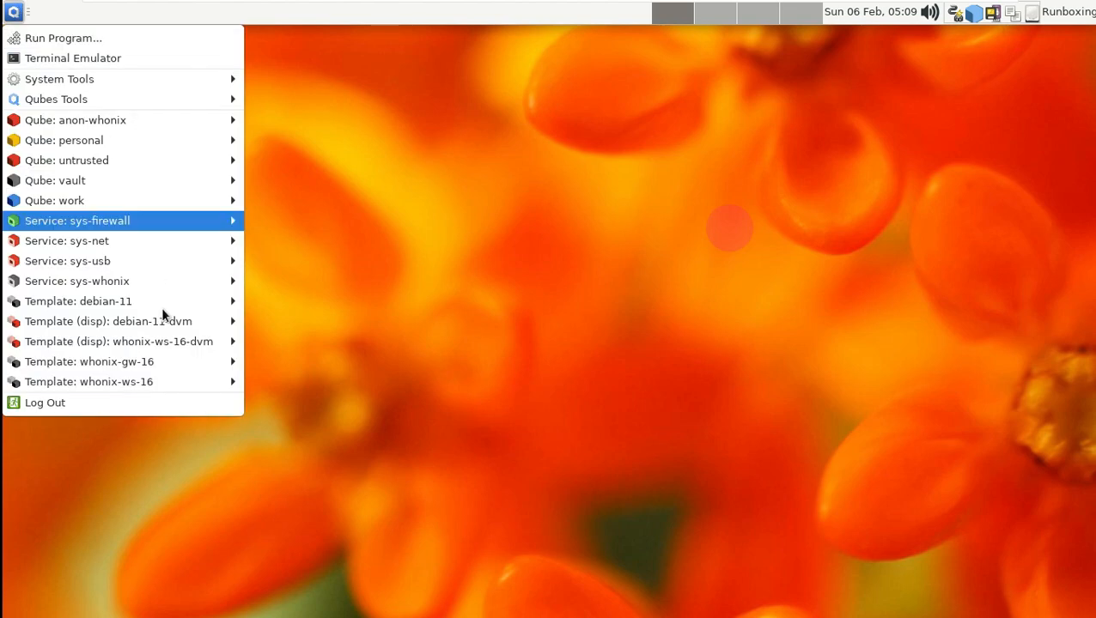
mouse_move(164, 390)
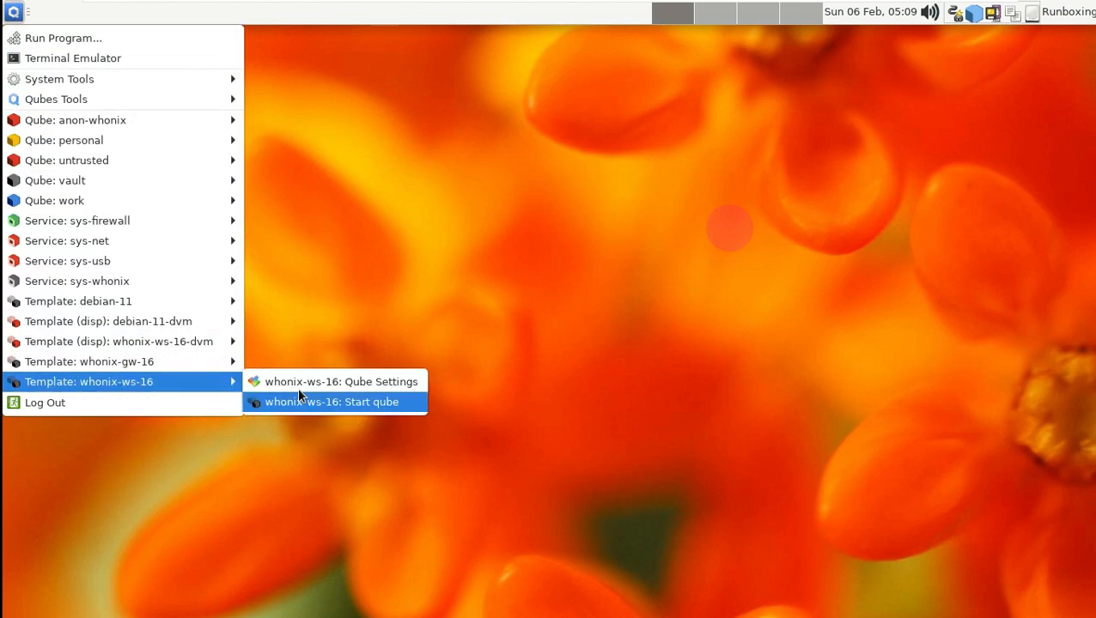
left_click(352, 388)
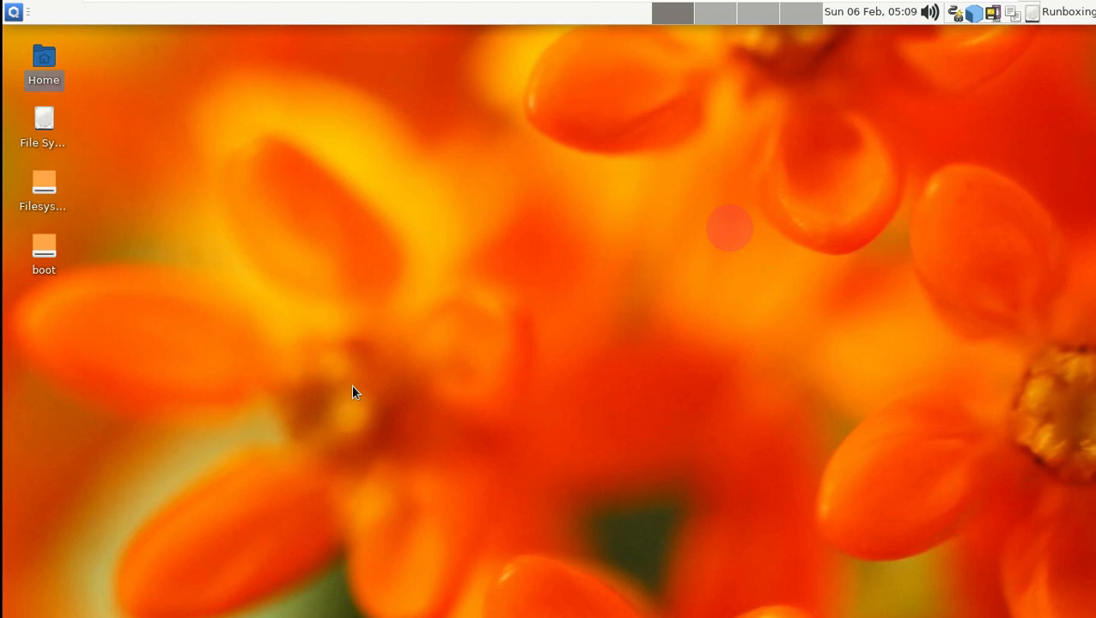
left_click(13, 12)
mouse_move(81, 344)
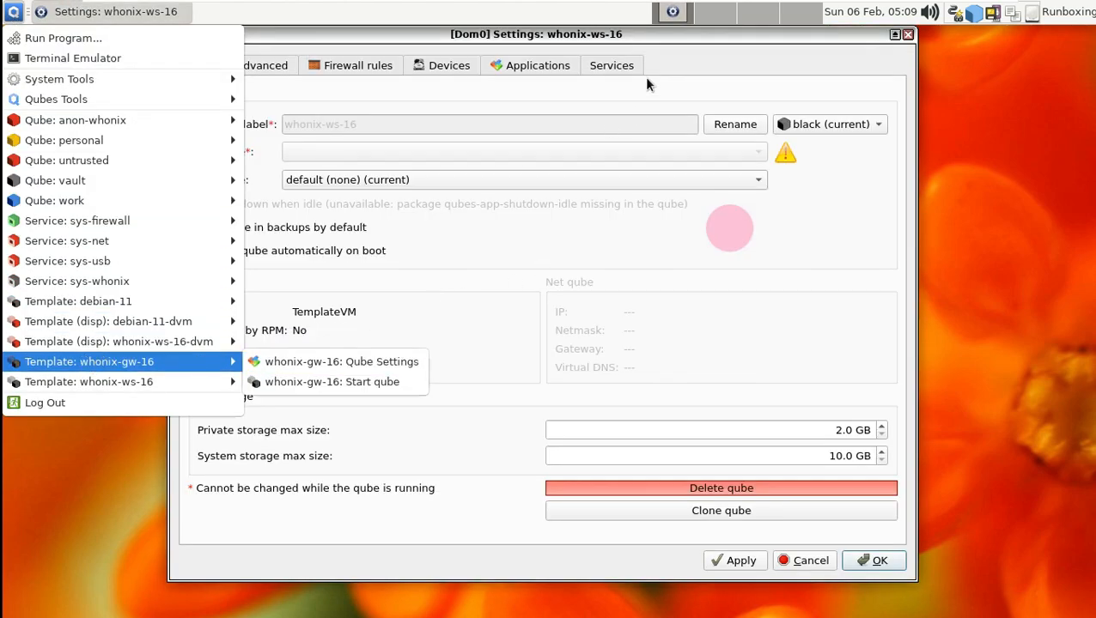
left_click(655, 41)
- Review whonix-ws-16's Advanced, Firewall, Devices, Applications and Services tabs, then cancel
left_click(292, 68)
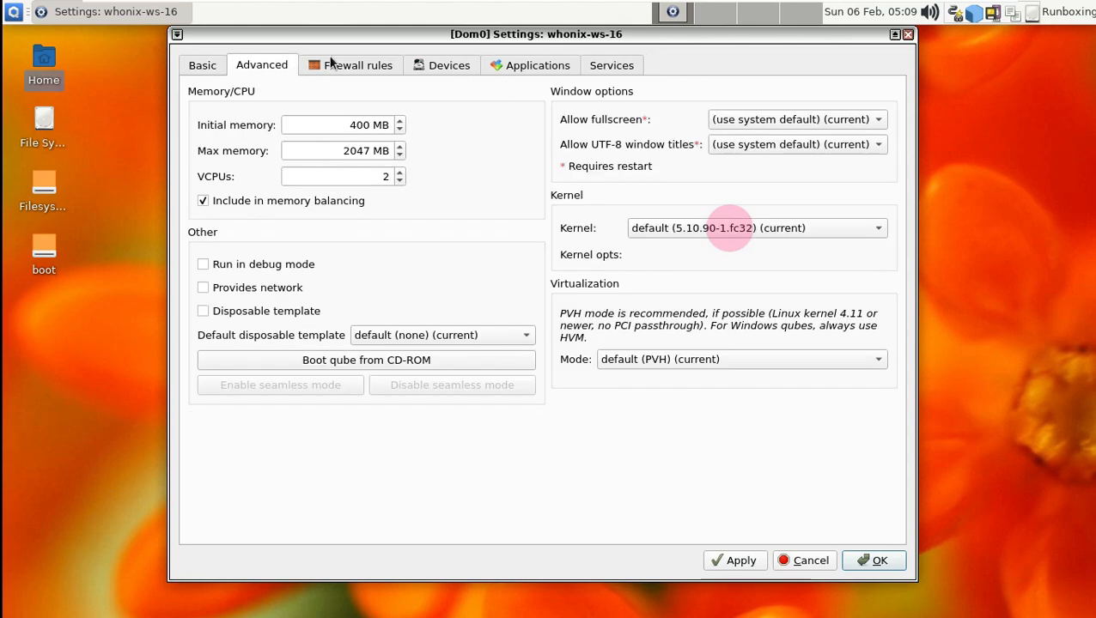
left_click(334, 64)
left_click(424, 69)
left_click(554, 71)
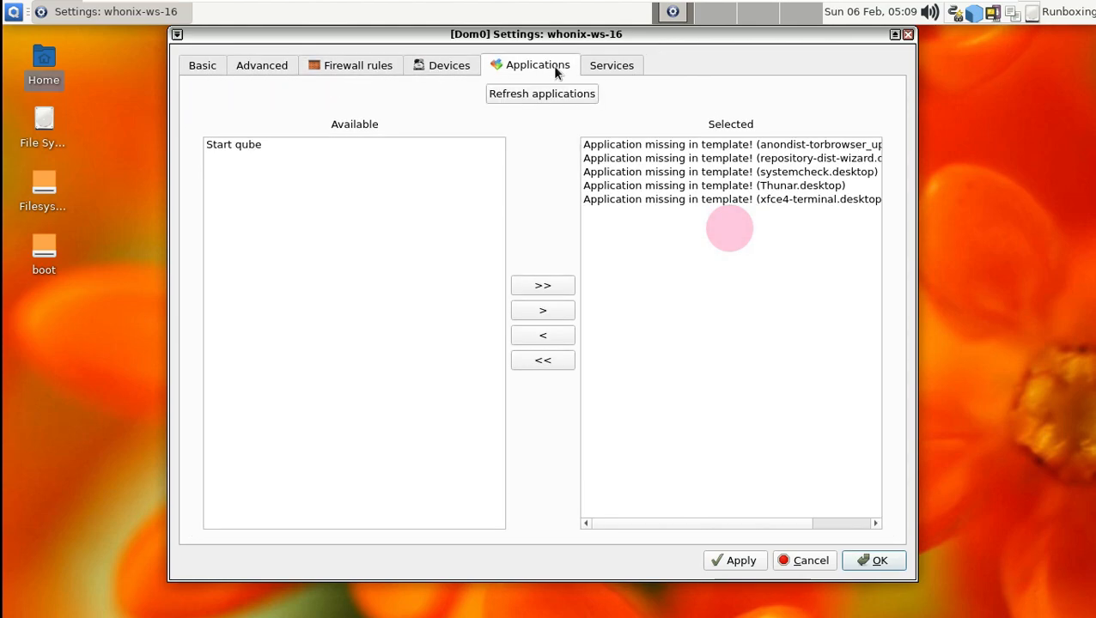
left_click(594, 69)
left_click(818, 565)
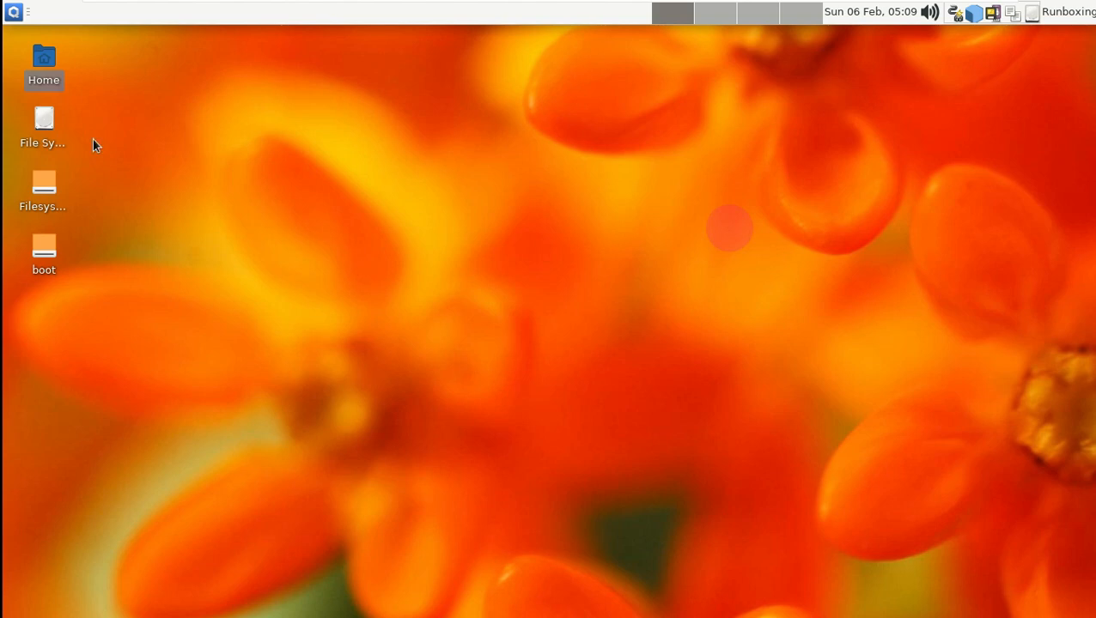
- Browse the application menu's System Tools, Qubes Tools and qube entries down to Service: sys-whonix
left_click(15, 15)
mouse_move(43, 79)
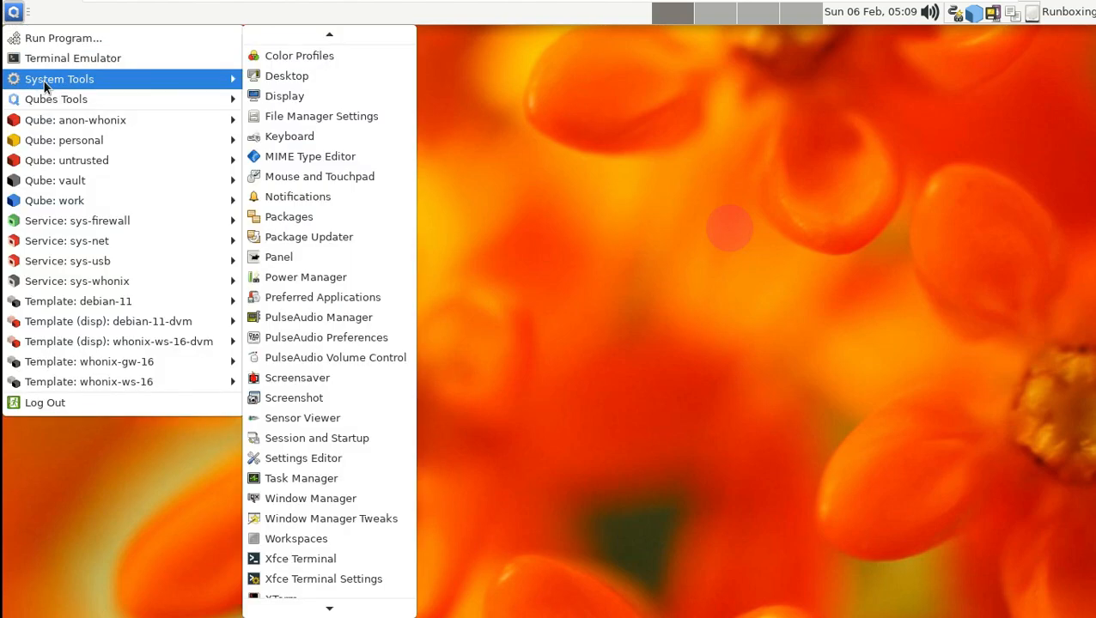
scroll(317, 236, "down", 1)
mouse_move(208, 99)
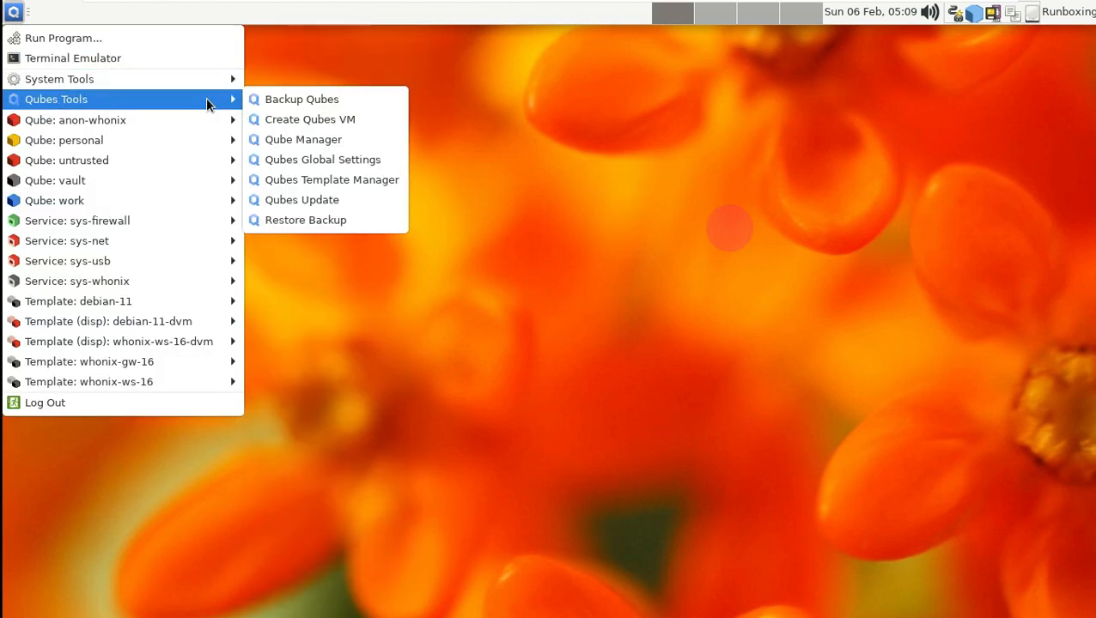
mouse_move(234, 123)
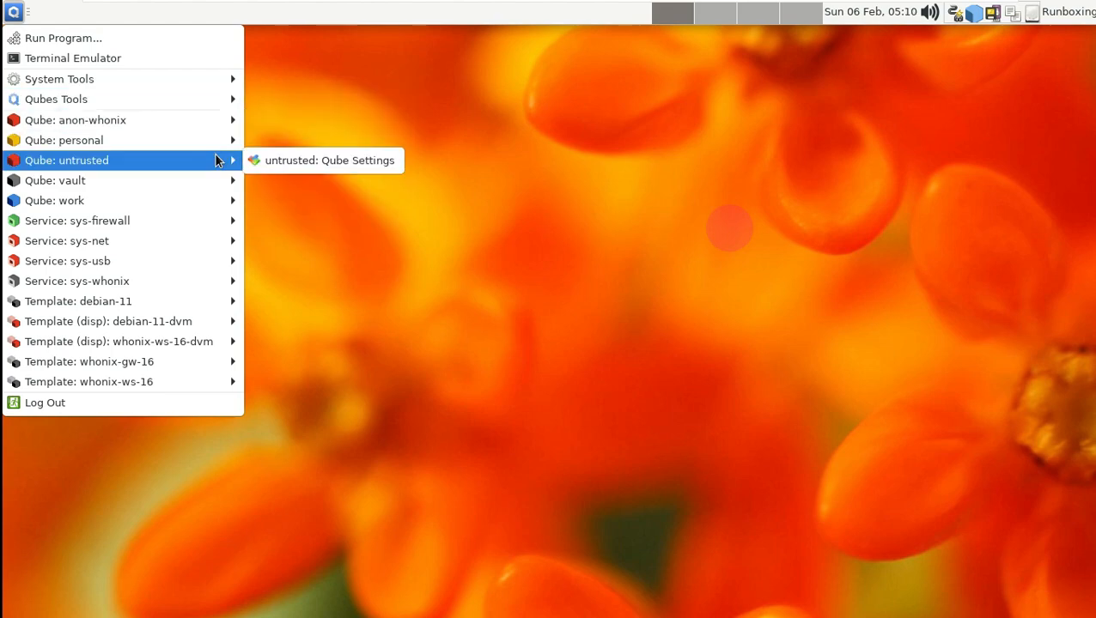
mouse_move(210, 203)
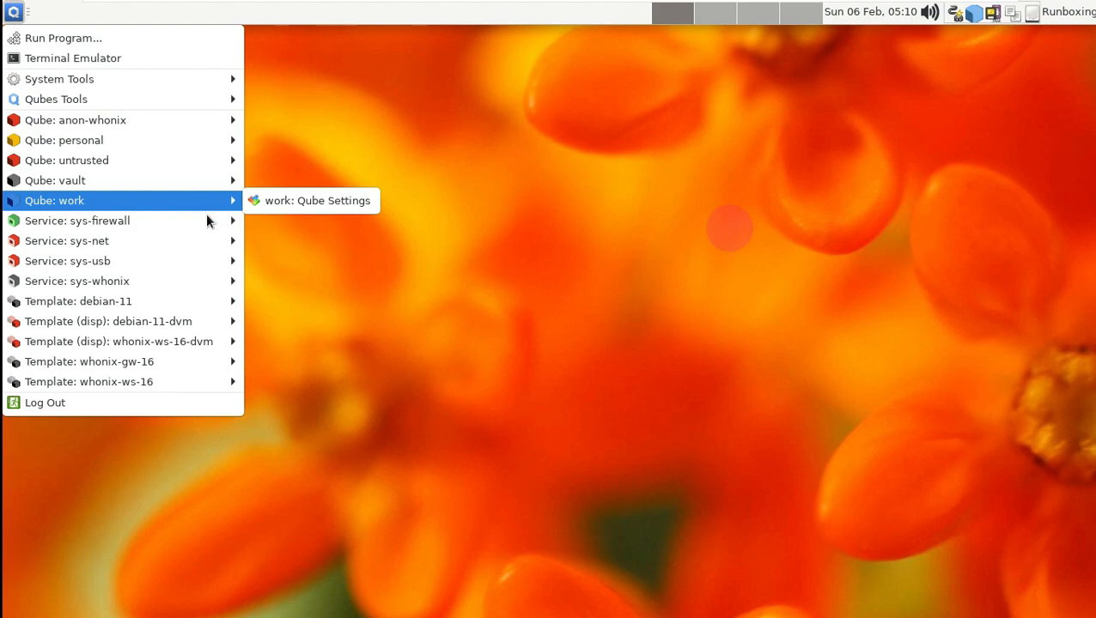
mouse_move(196, 260)
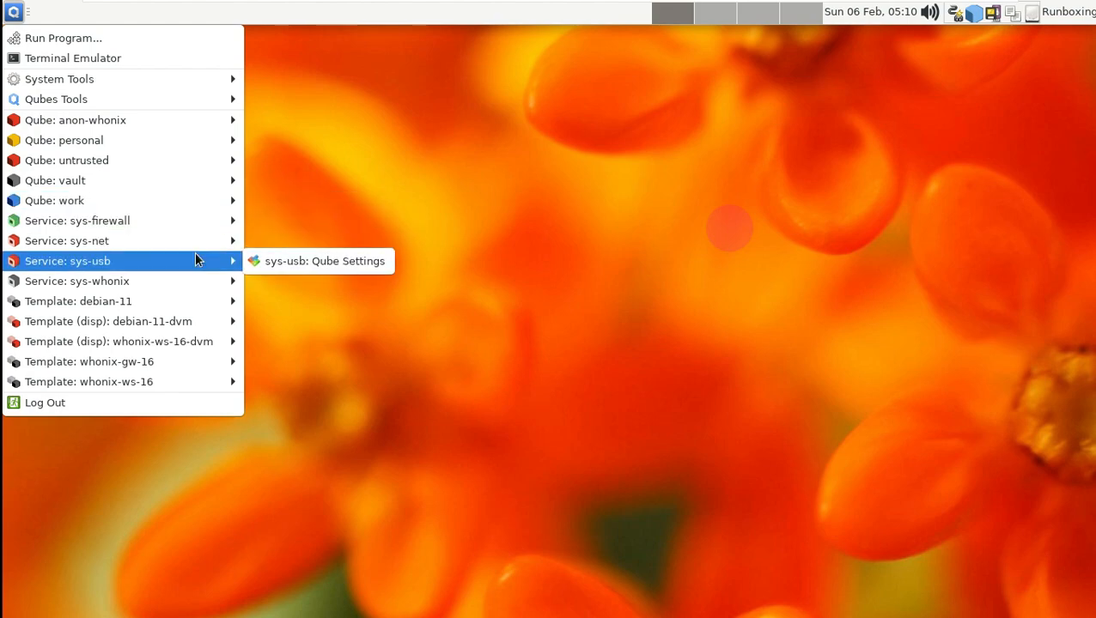
mouse_move(187, 305)
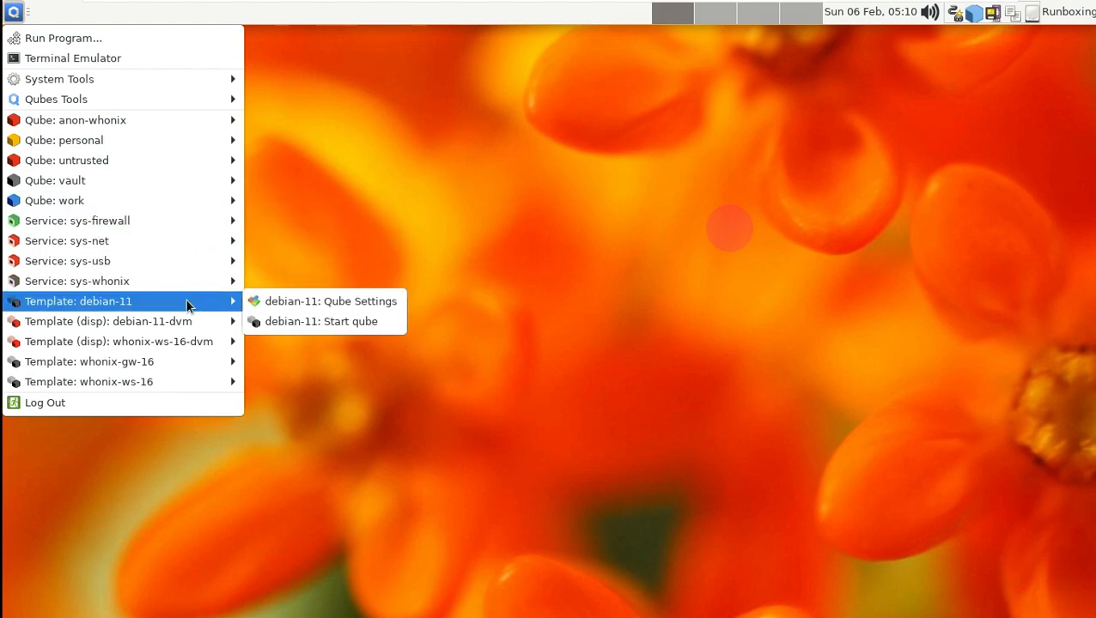
- Review every tab of the sys-whonix qube settings, then cancel without saving
mouse_move(185, 283)
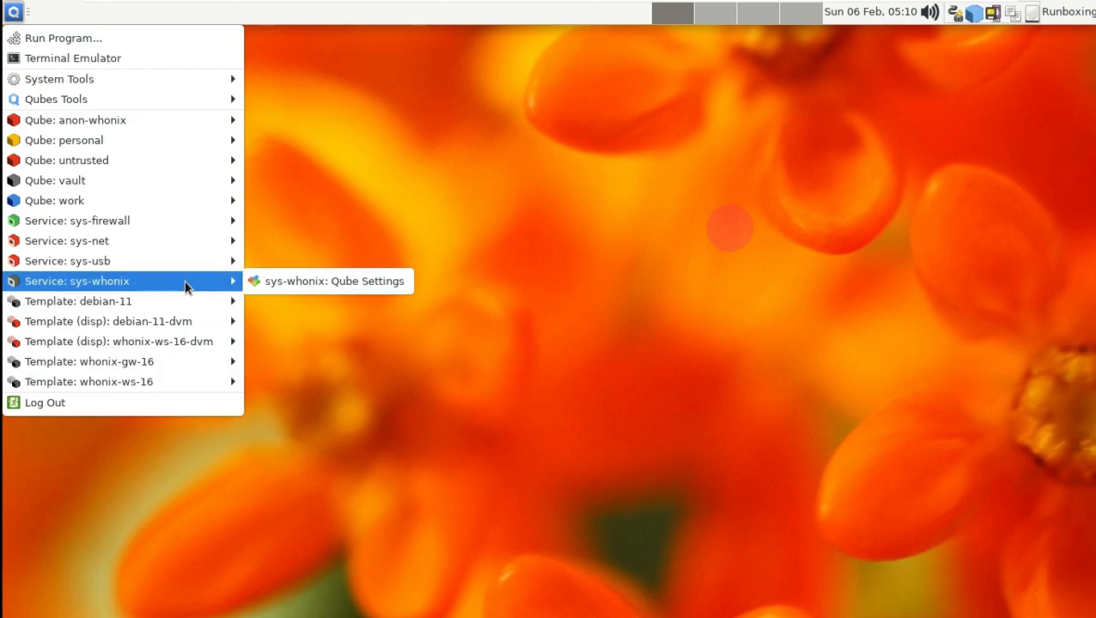
left_click(343, 277)
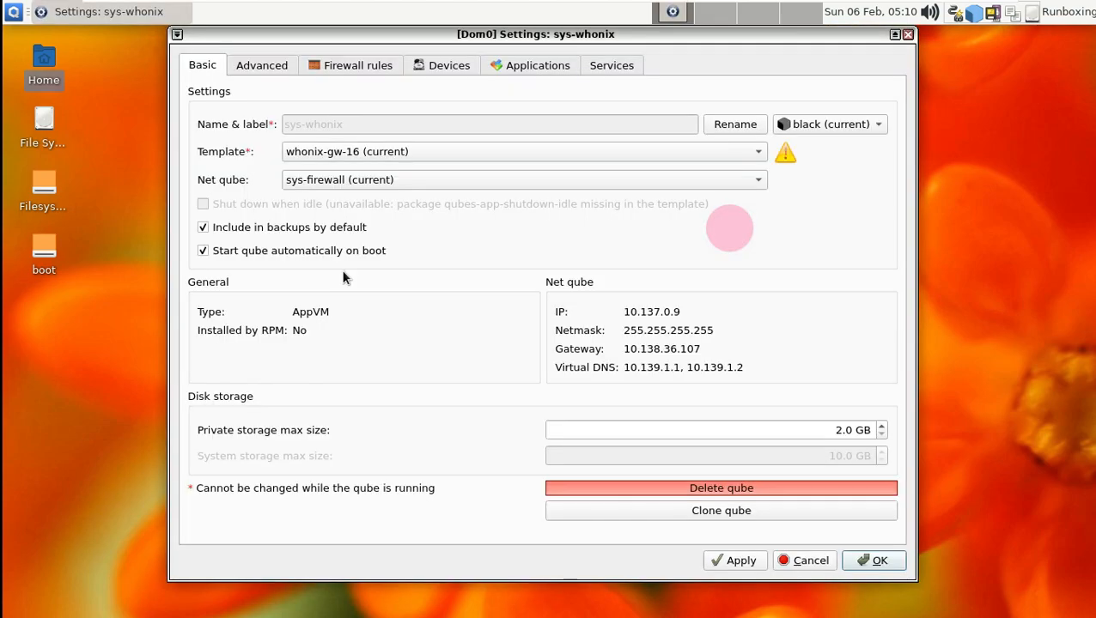
left_click(275, 62)
left_click(319, 67)
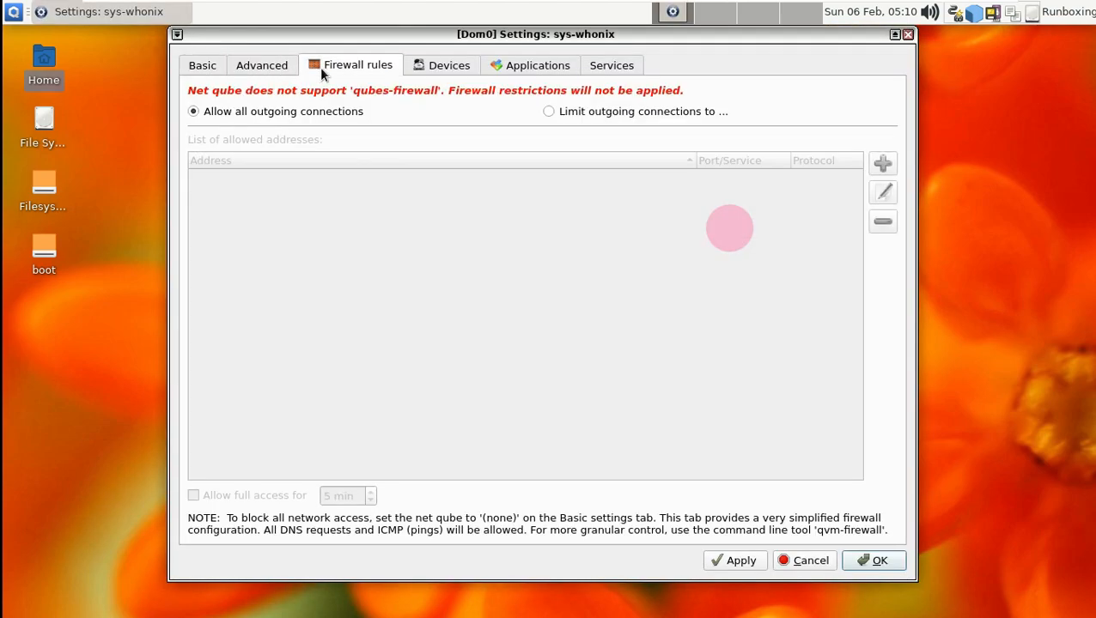
left_click(451, 68)
left_click(522, 67)
left_click(609, 69)
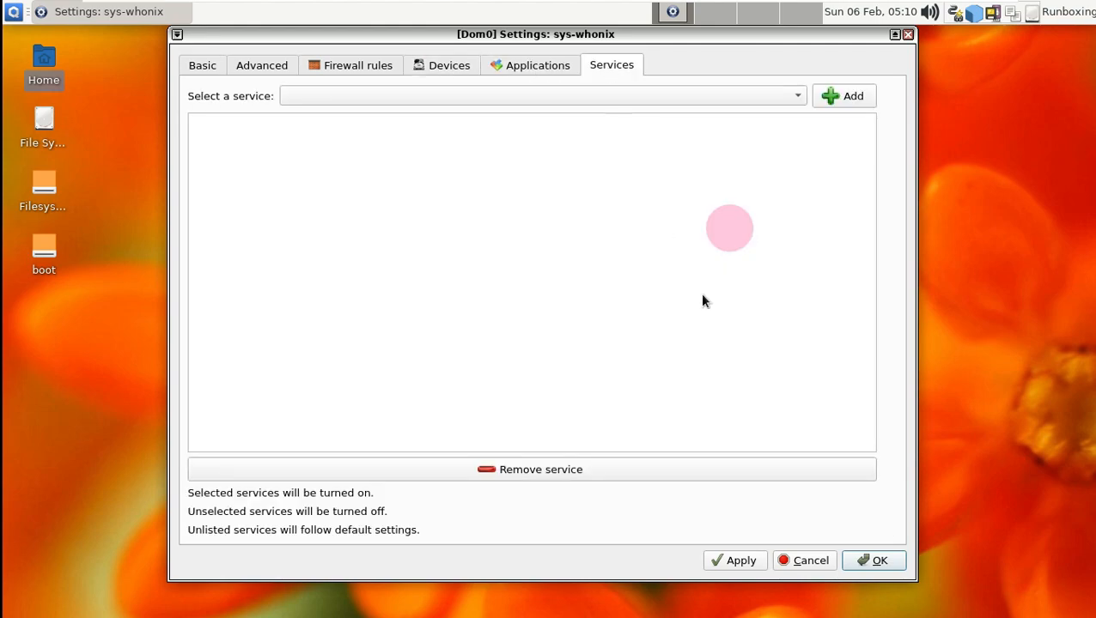
left_click(830, 561)
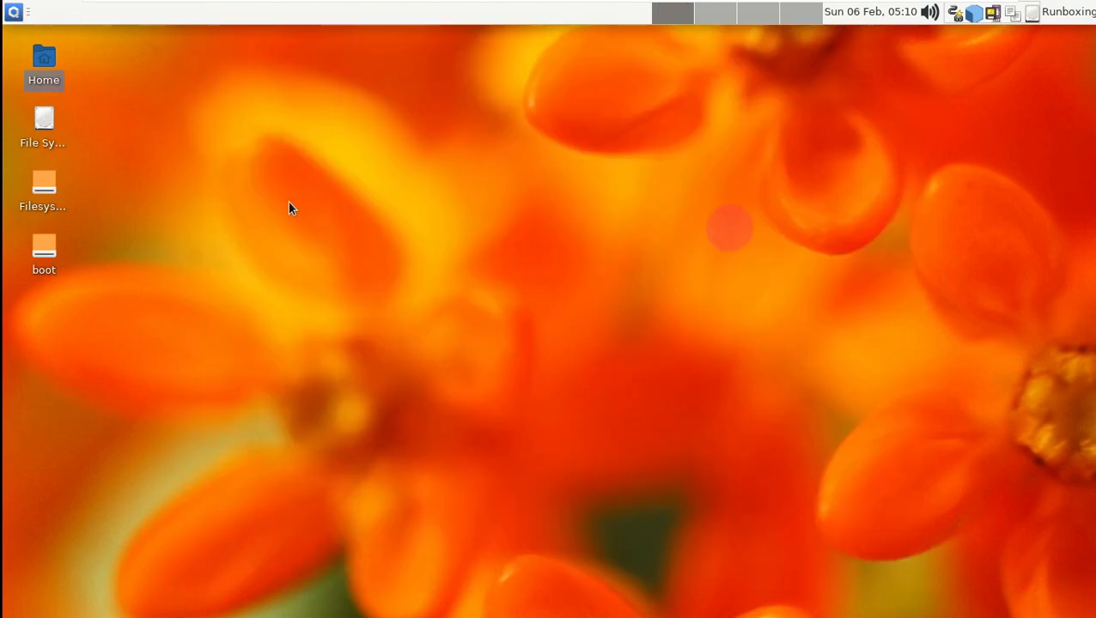
- Review each tab of the debian-11 template settings and close them with OK
left_click(13, 12)
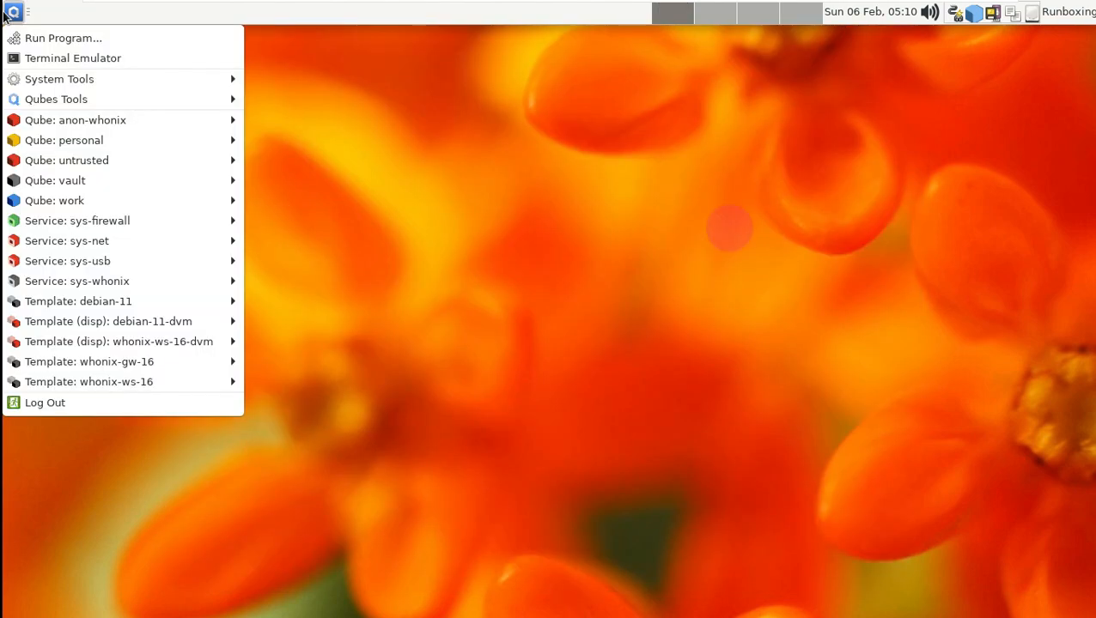
left_click(292, 307)
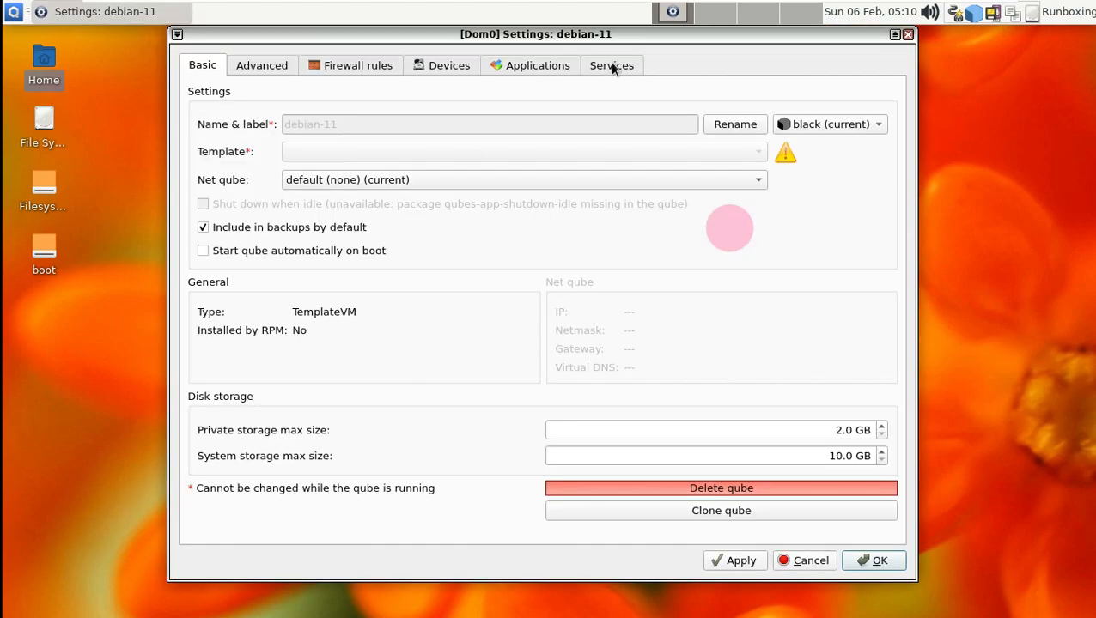
left_click(614, 69)
left_click(555, 69)
left_click(425, 69)
left_click(359, 68)
left_click(262, 68)
left_click(203, 65)
left_click(874, 558)
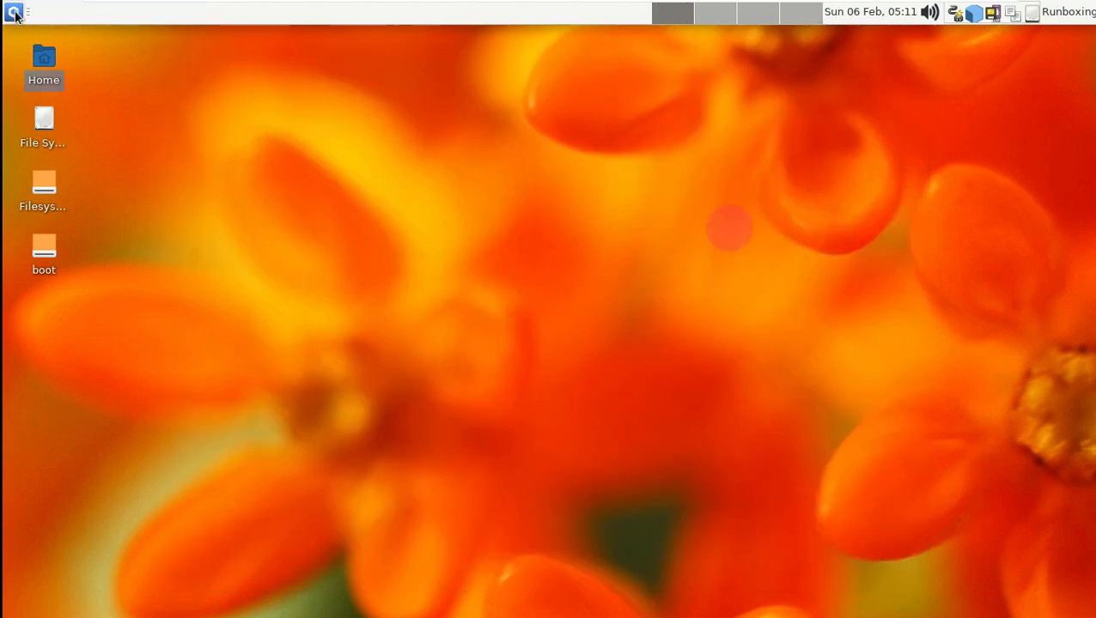
- Open the untrusted qube's settings from the application menu, then close them
left_click(13, 12)
mouse_move(160, 373)
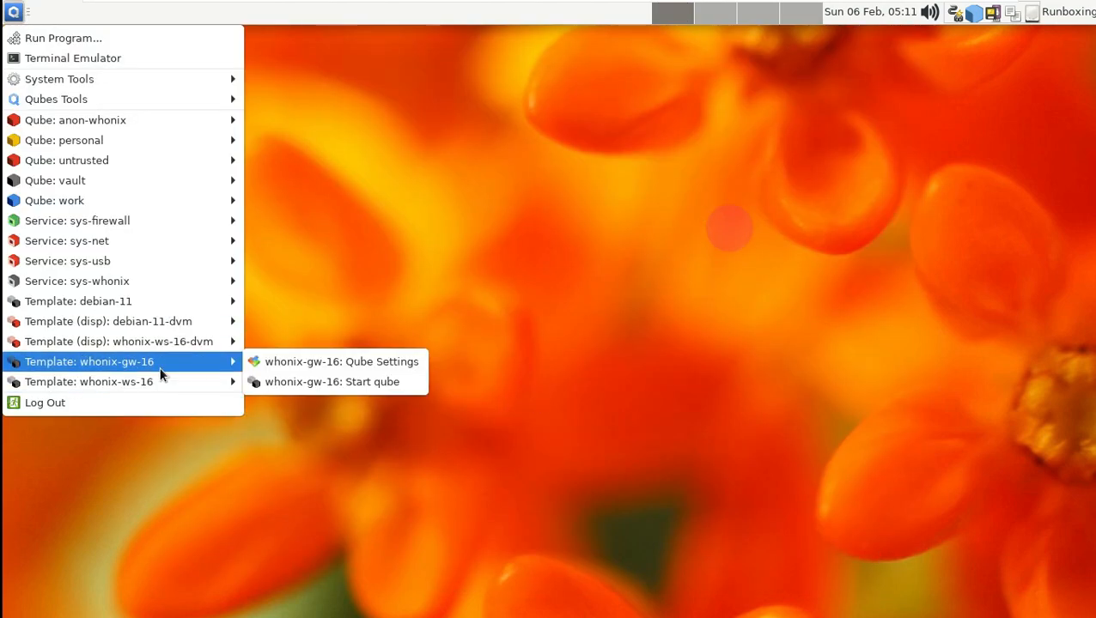
mouse_move(168, 342)
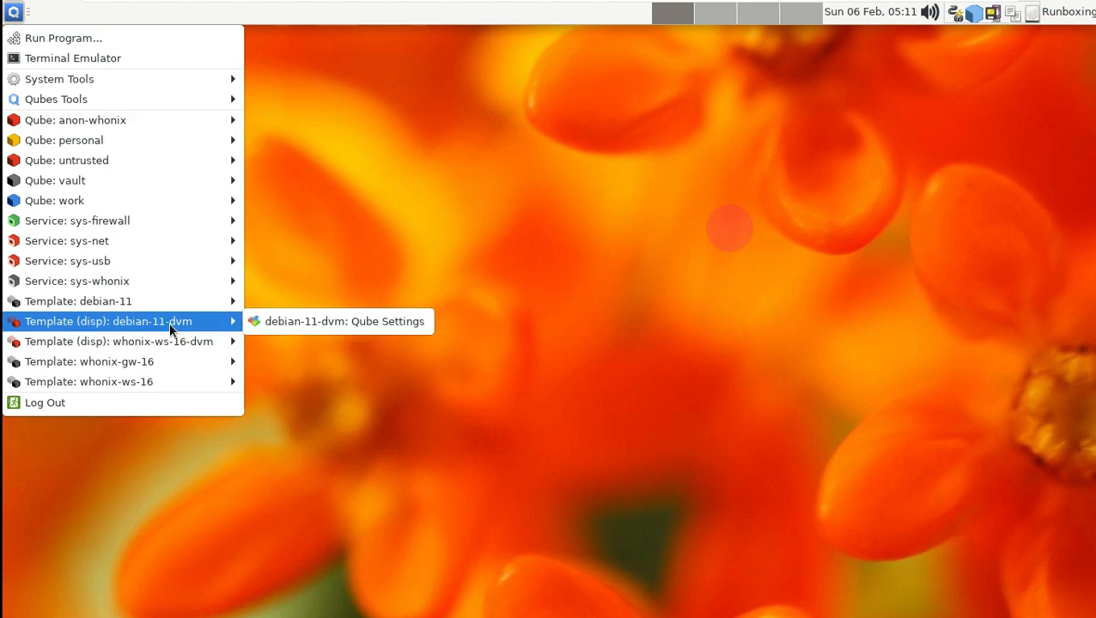
mouse_move(171, 308)
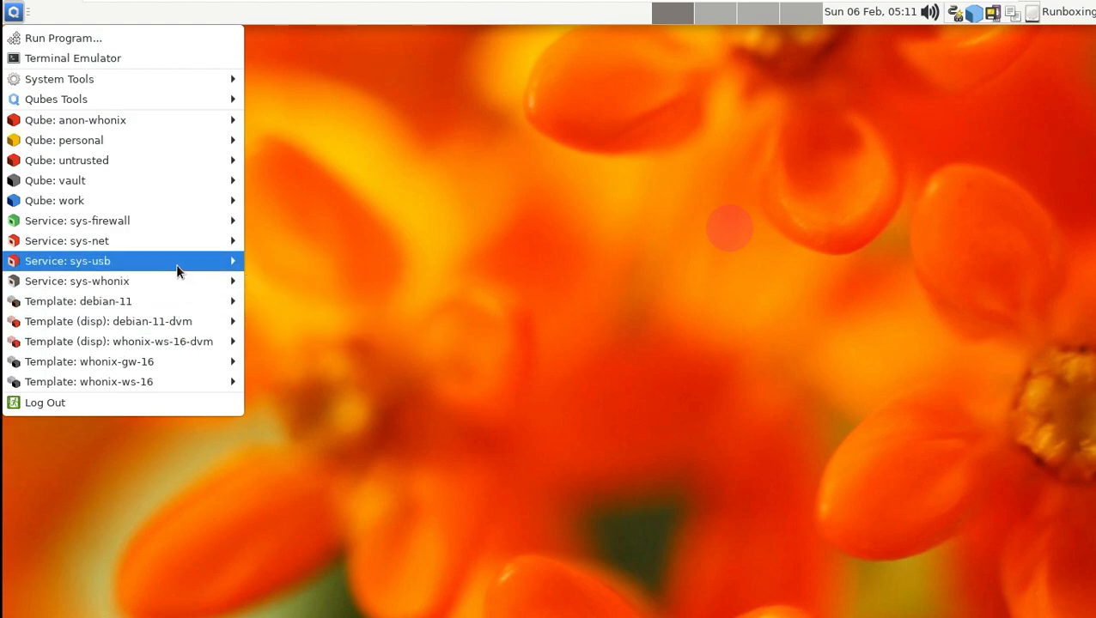
mouse_move(177, 264)
mouse_move(177, 220)
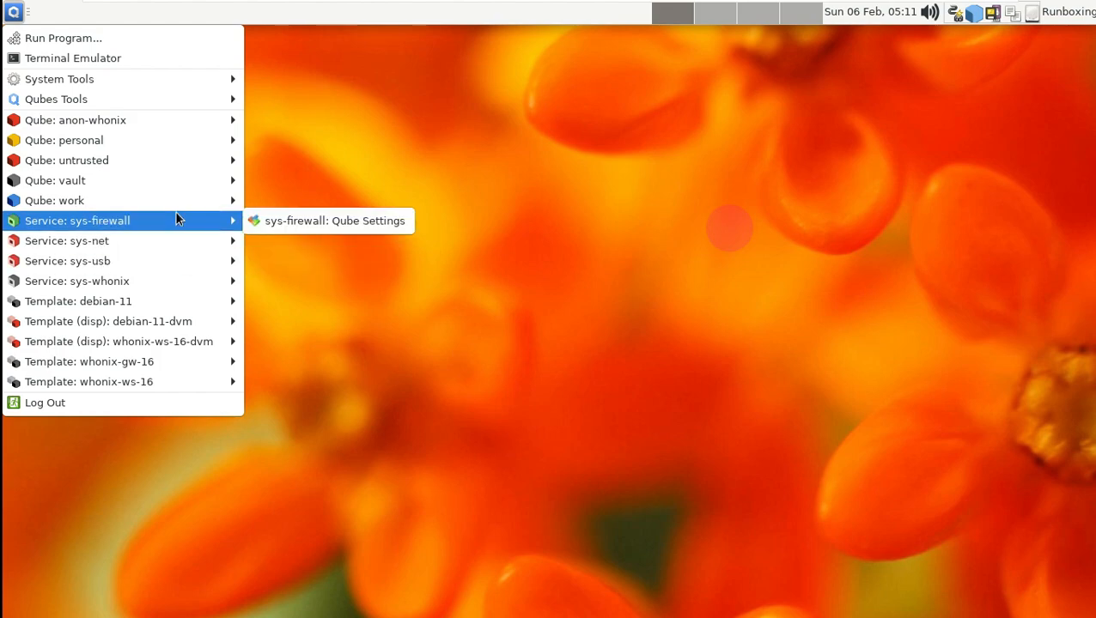
mouse_move(174, 165)
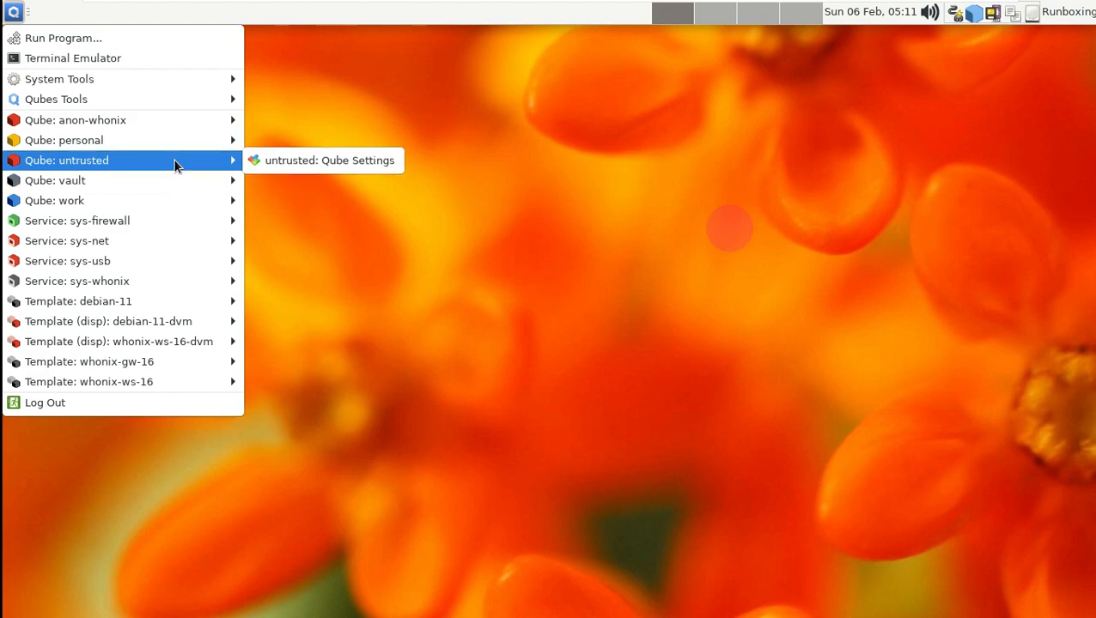
left_click(324, 161)
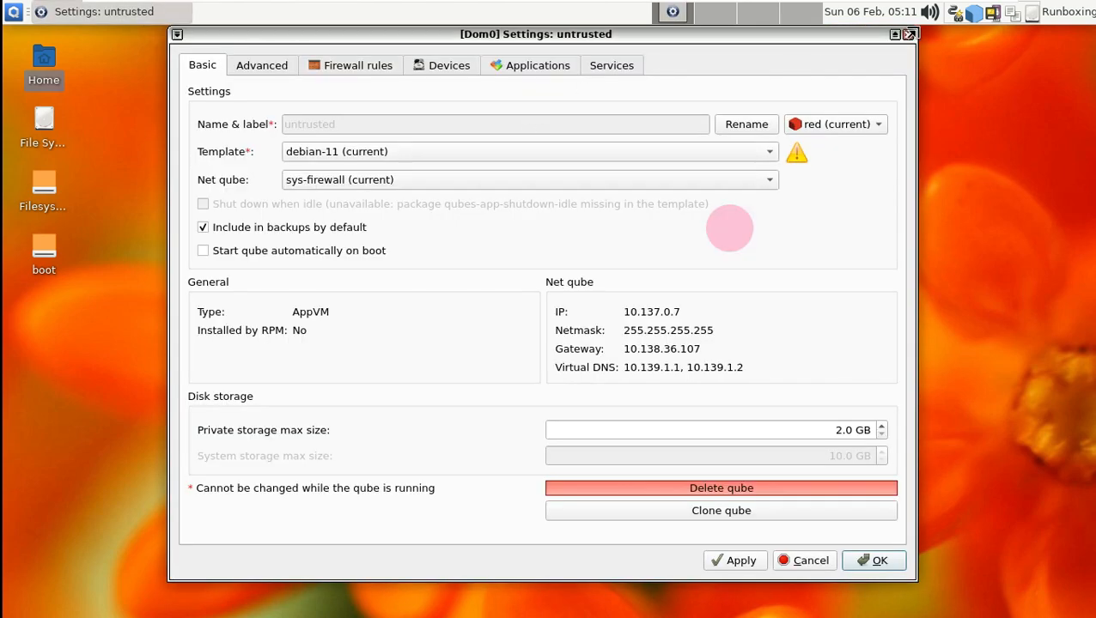
left_click(908, 35)
- Open and dismiss the volume controls, then reopen the application menu
left_click(930, 11)
left_click(731, 194)
left_click(13, 12)
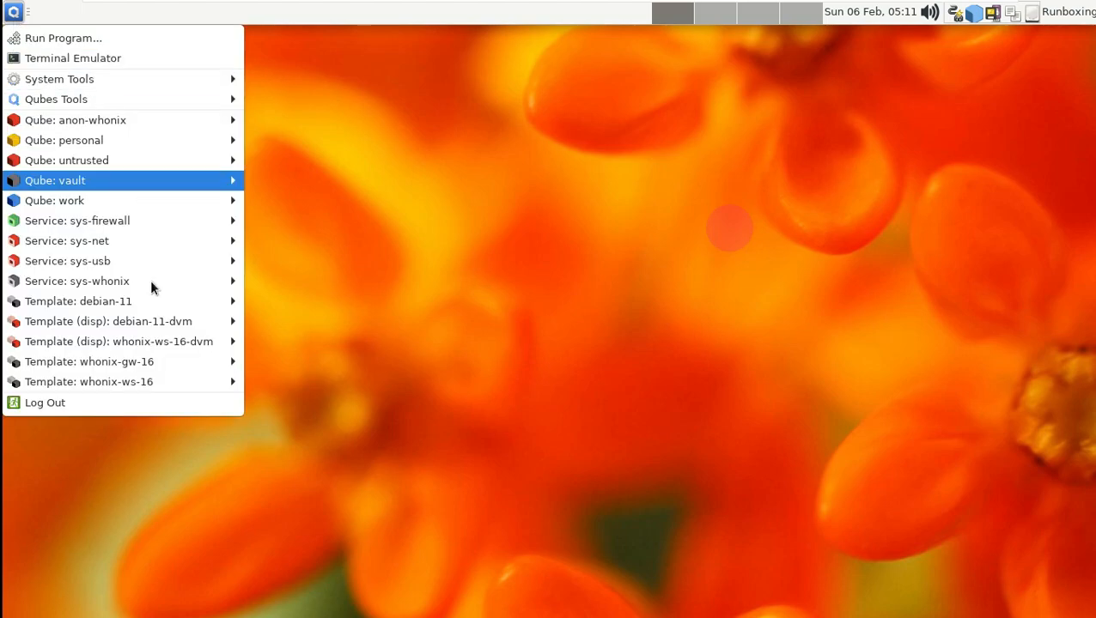
- Log out of the dom0 session with 'Save session for future logins' left enabled
left_click(158, 403)
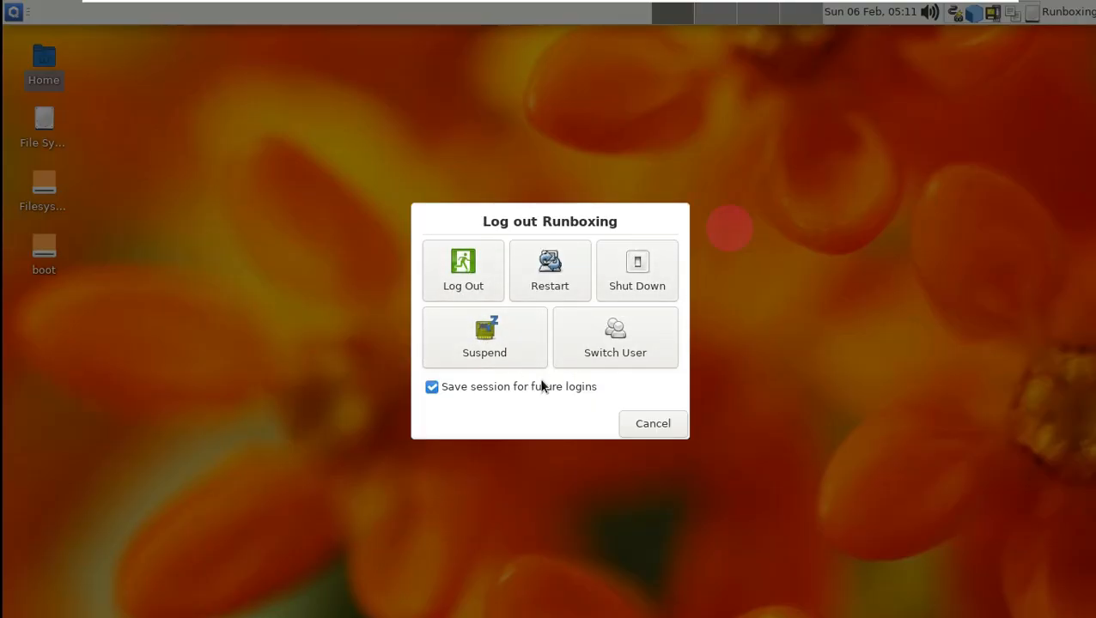
left_click(533, 386)
left_click(533, 387)
left_click(463, 272)
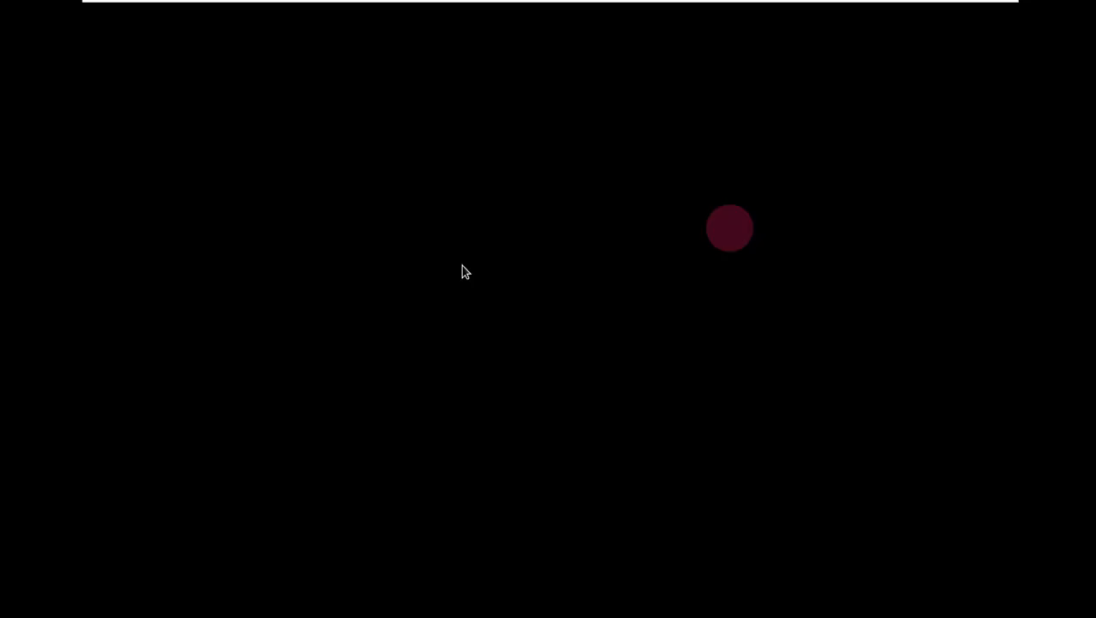